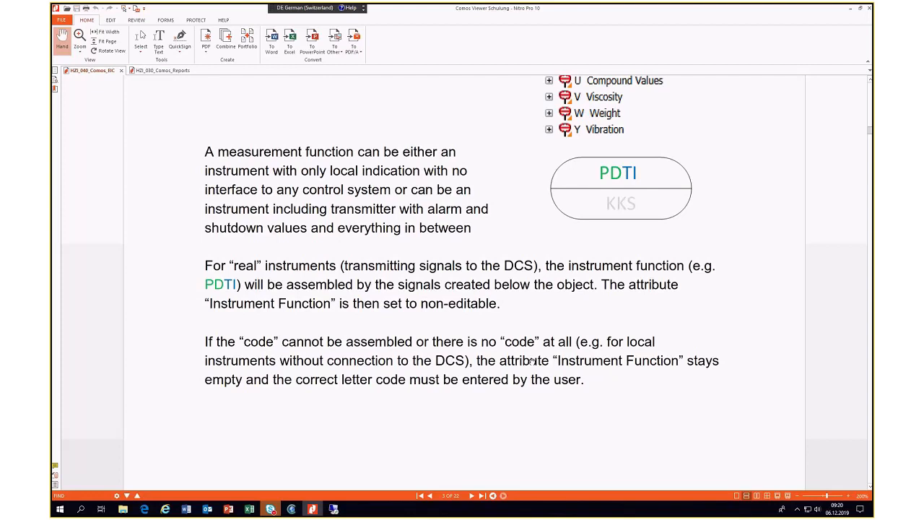
- Examine the manual's page 4 diagram showing how the two code letter groups define the instrument function
scroll(531, 361, down, 1)
scroll(532, 361, down, 5)
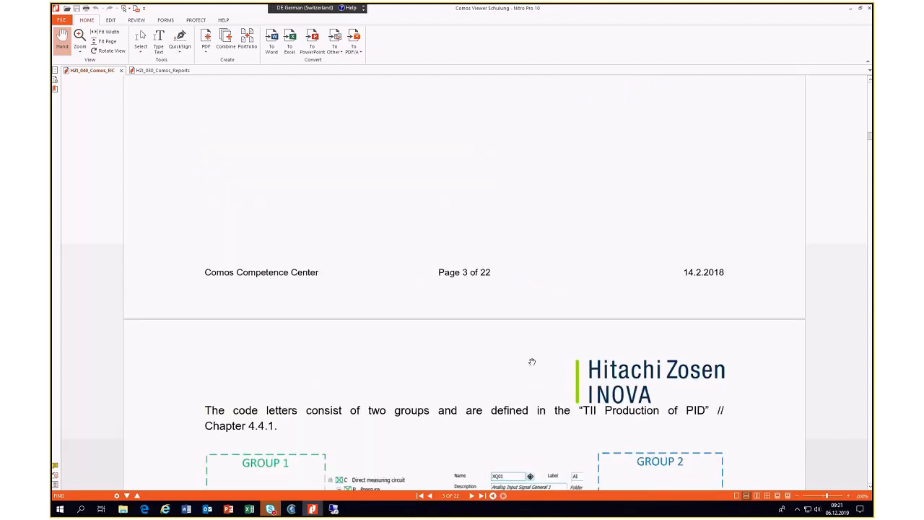
scroll(531, 361, down, 4)
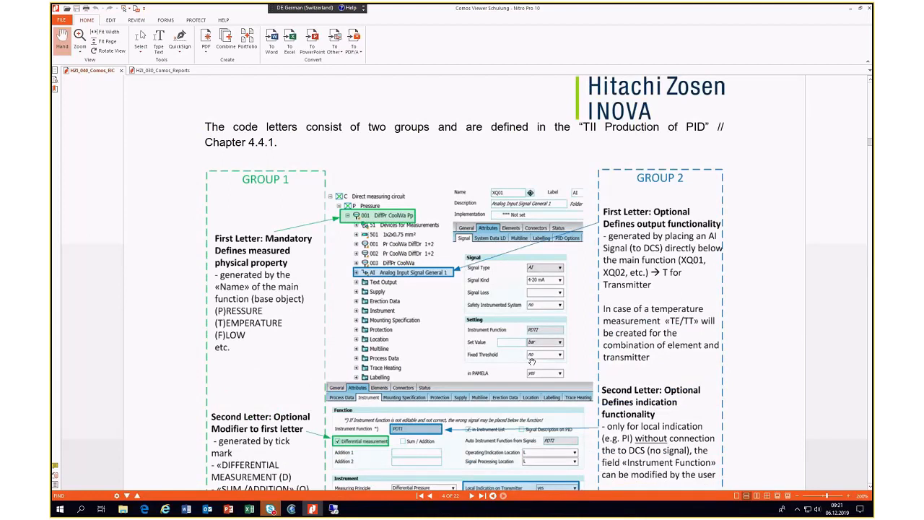
scroll(532, 361, down, 1)
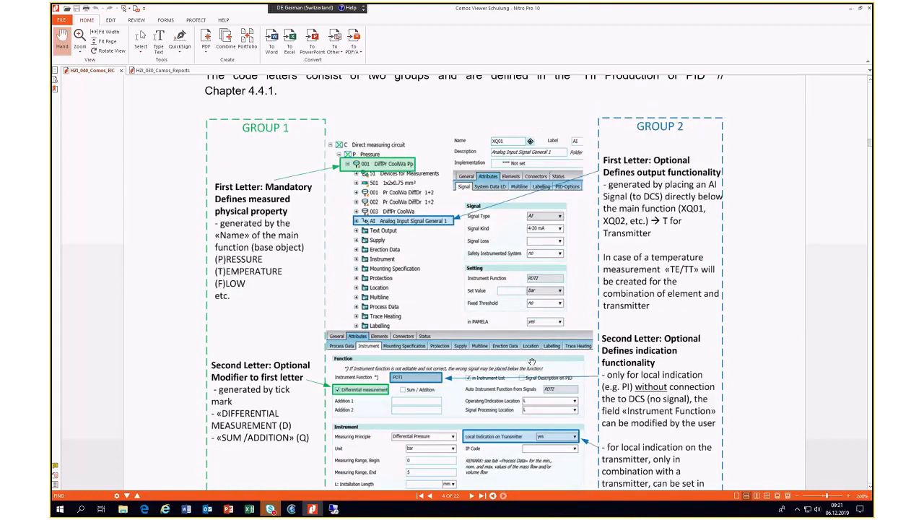
scroll(532, 361, down, 1)
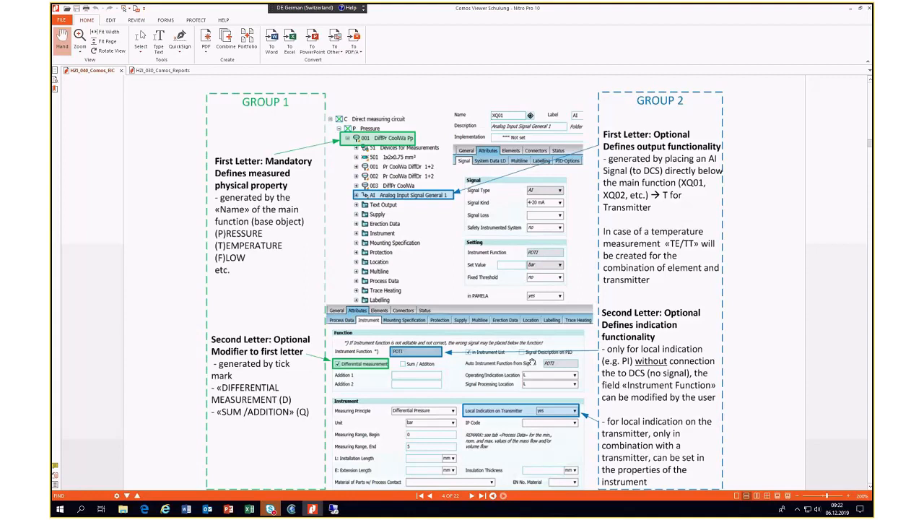
scroll(531, 361, down, 3)
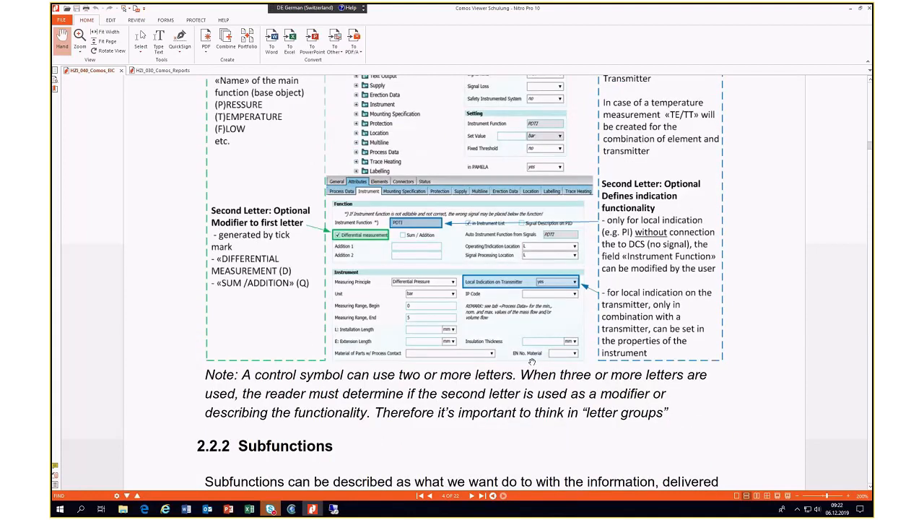
- Read section 2.2.2 on subfunctions and section 2.3 on creating a function from the templates
scroll(532, 361, down, 6)
scroll(531, 362, down, 2)
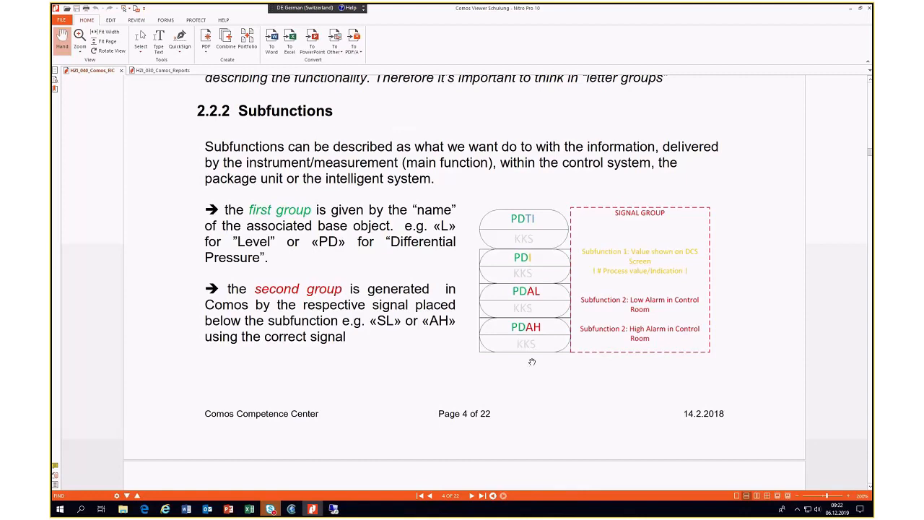
scroll(532, 362, down, 3)
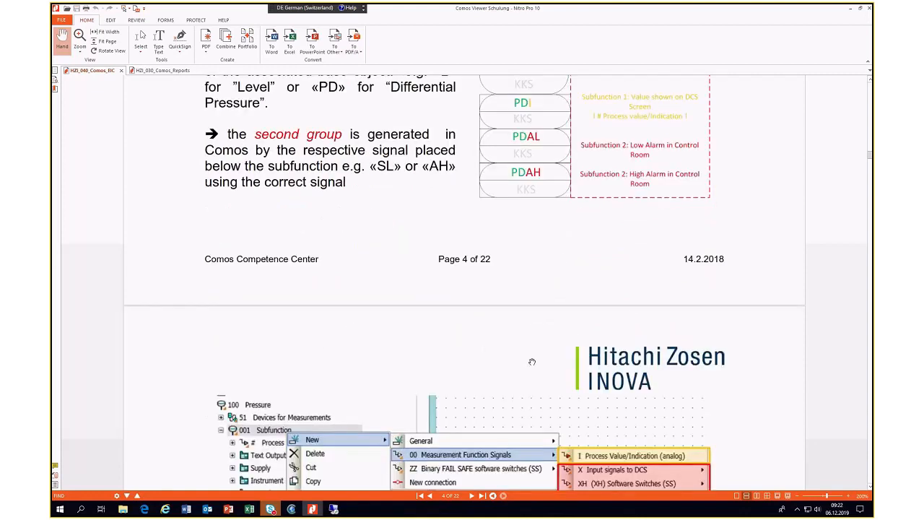
scroll(533, 362, down, 4)
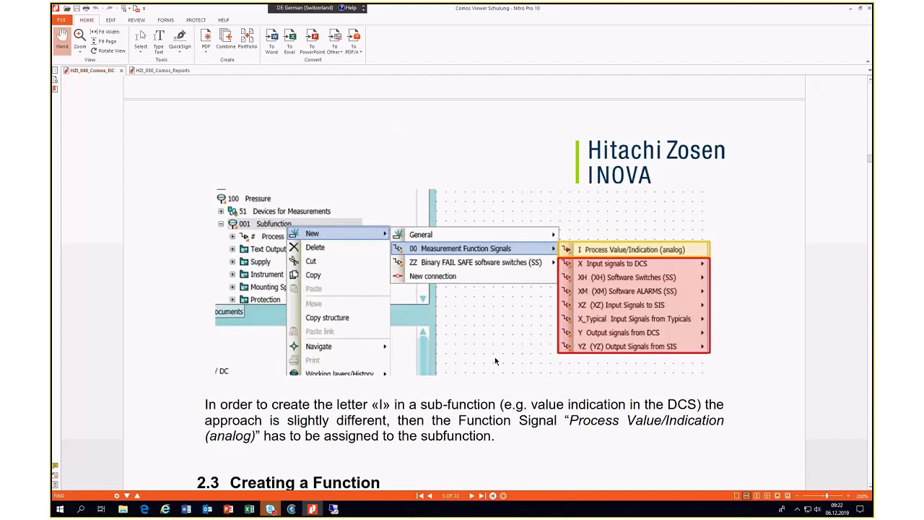
scroll(495, 356, down, 3)
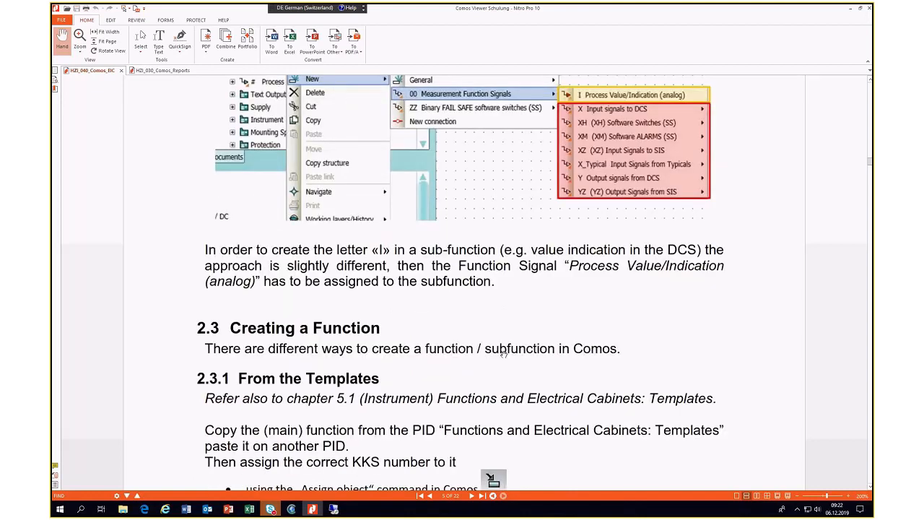
scroll(503, 352, down, 5)
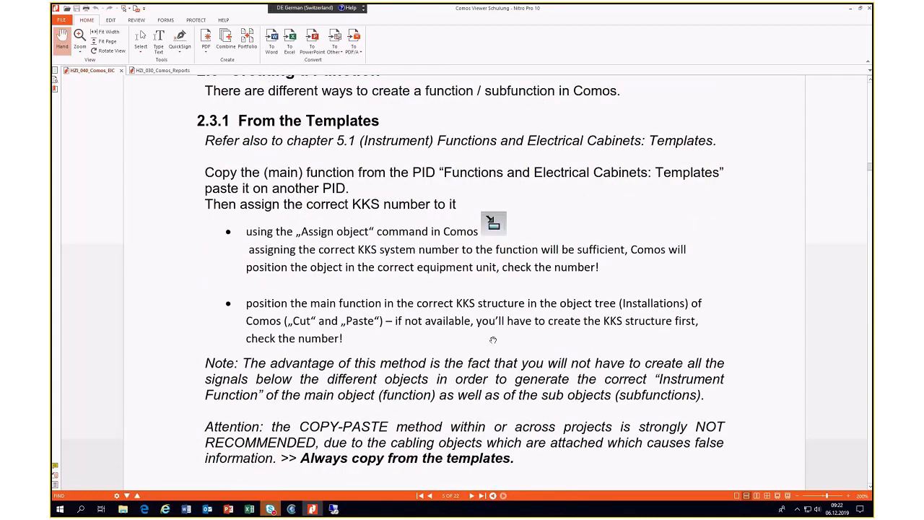
scroll(493, 339, up, 8)
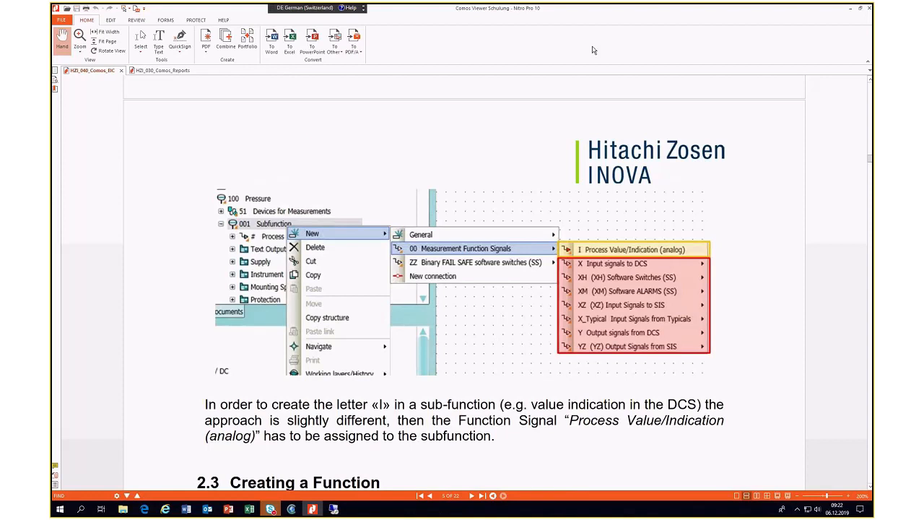
- Switch to Comos and open PID drawing 90037965 from the Start Project branch
click(853, 10)
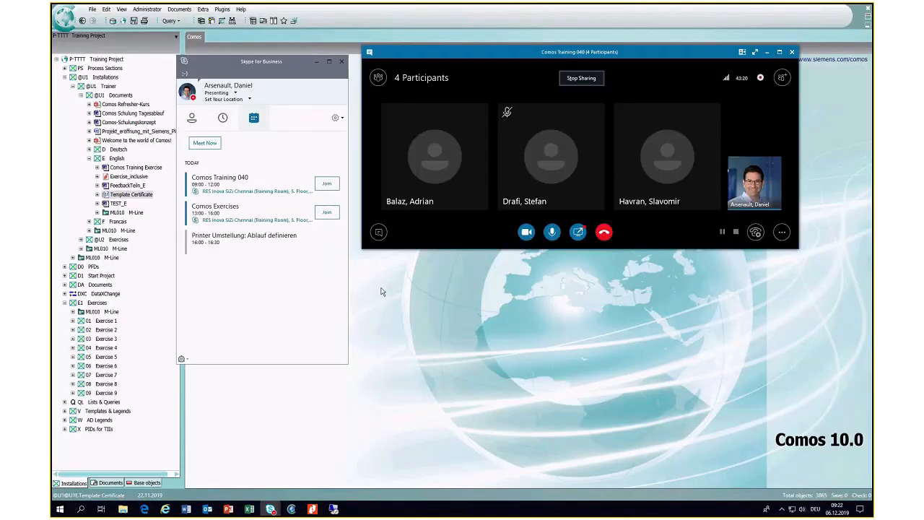
click(382, 293)
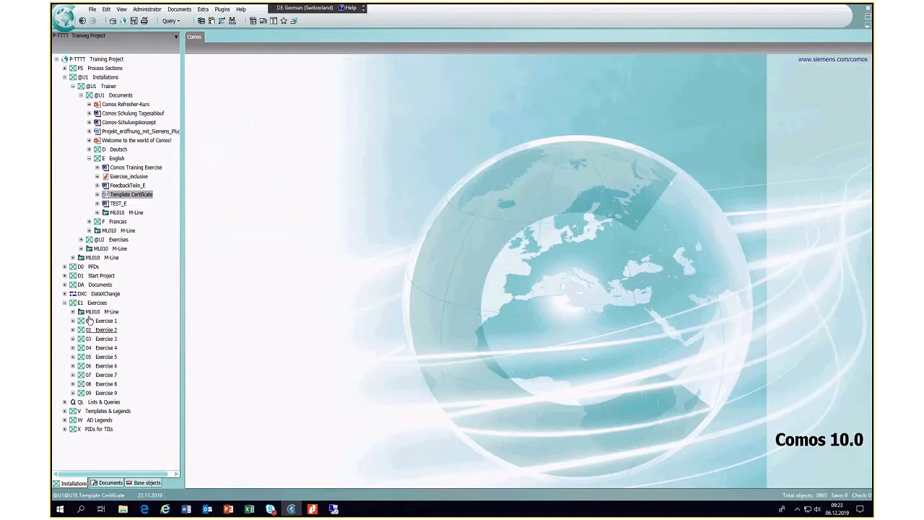
click(65, 77)
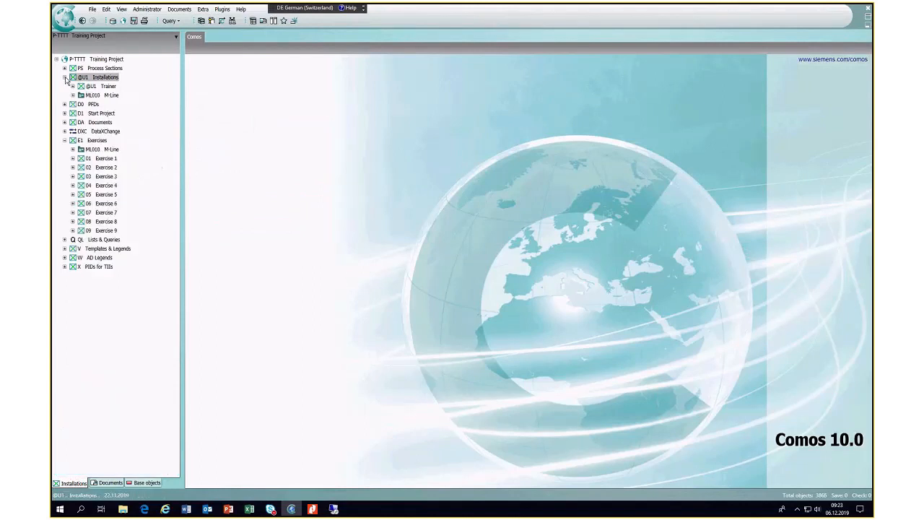
click(65, 77)
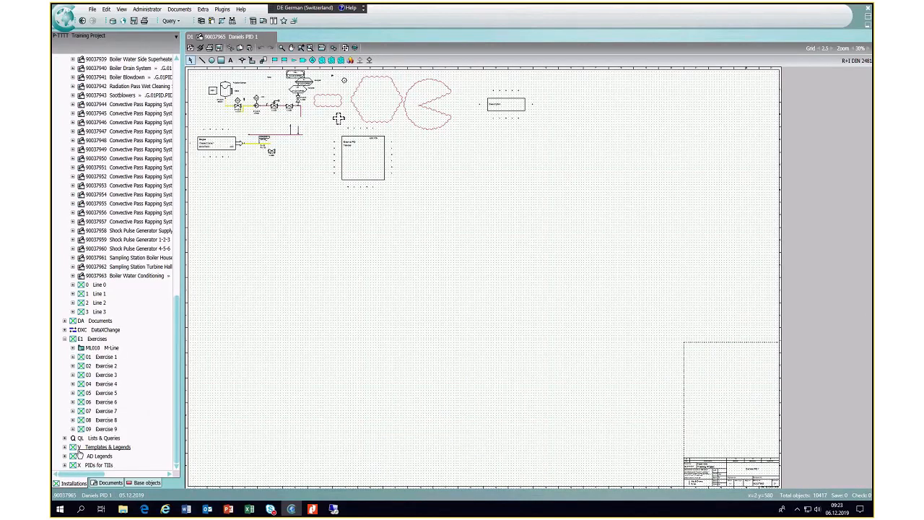
- Expand the PID Legend folder under Templates & Legends and widen the object tree to show the full document names
double_click(78, 448)
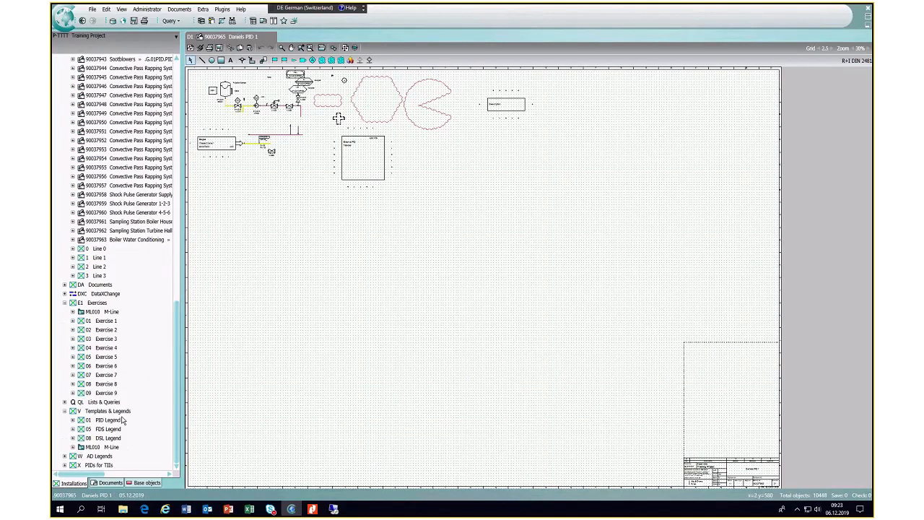
double_click(80, 421)
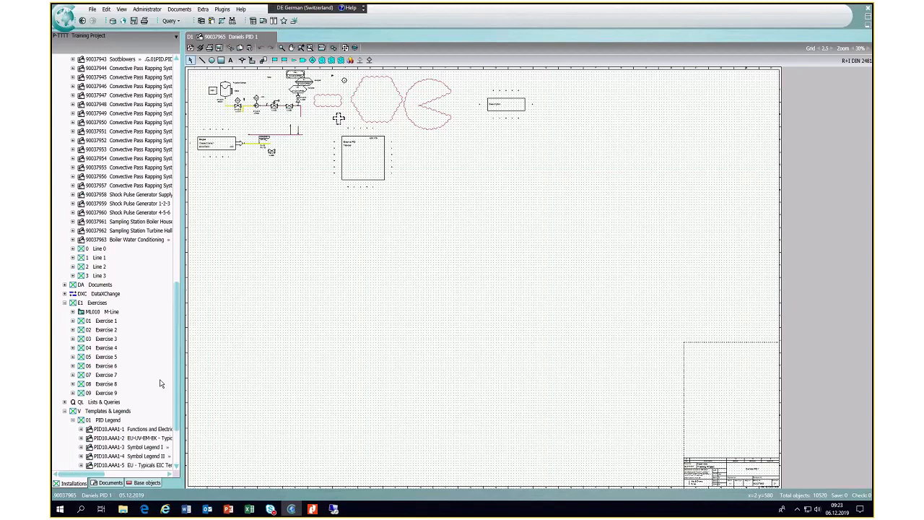
scroll(179, 395, down, 1)
scroll(178, 395, down, 3)
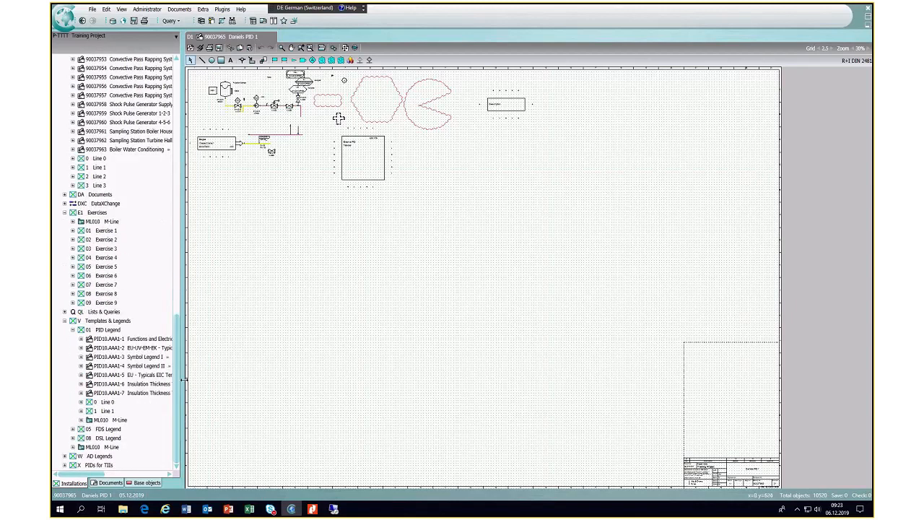
drag(183, 379, 238, 369)
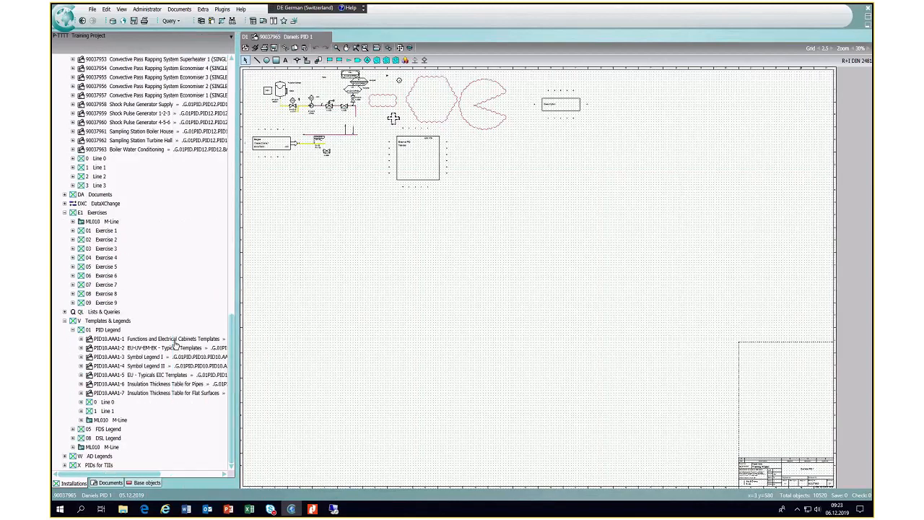
- Open the Functions and Electrical Cabinets Templates document PID10.AAA1-1, acknowledging the notice about another user editing it
double_click(175, 340)
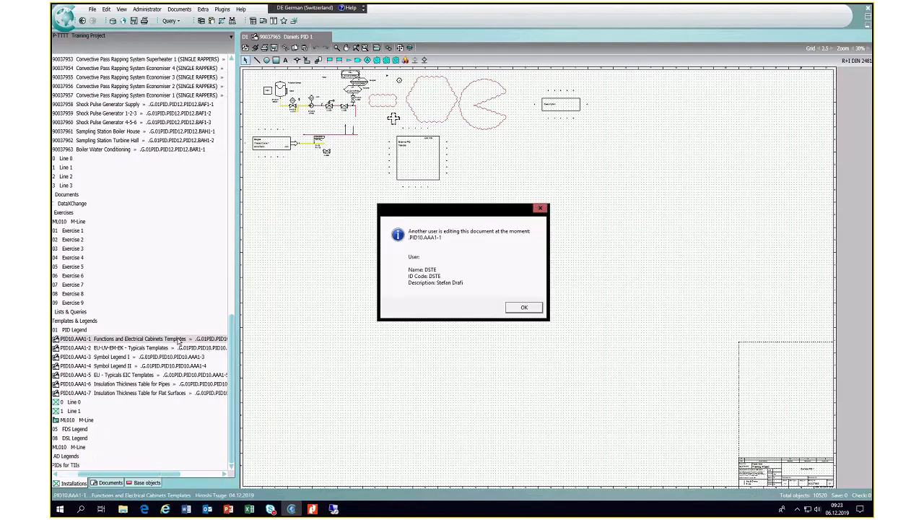
click(537, 310)
click(487, 285)
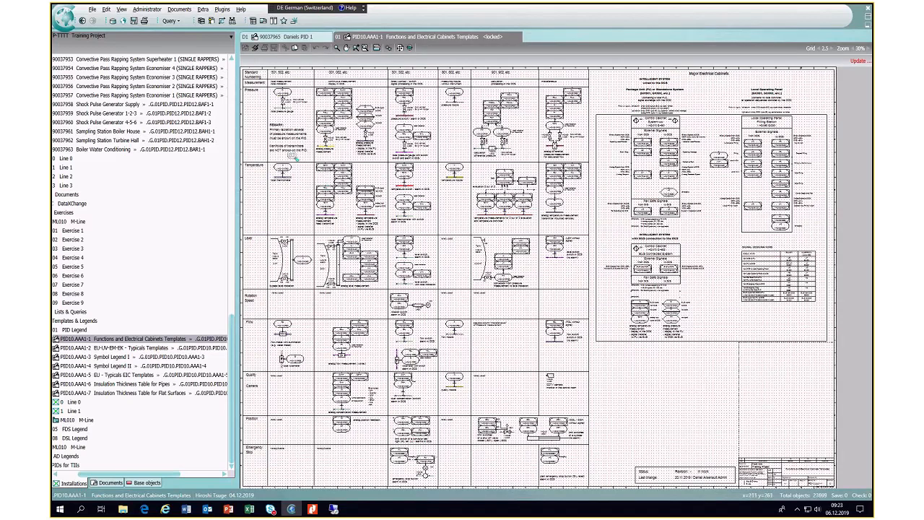
- Copy the complete analog temperature measurement head transmitter template, 1 HQX20 CT001, including its subfunctions and pipe connection
drag(399, 239, 409, 250)
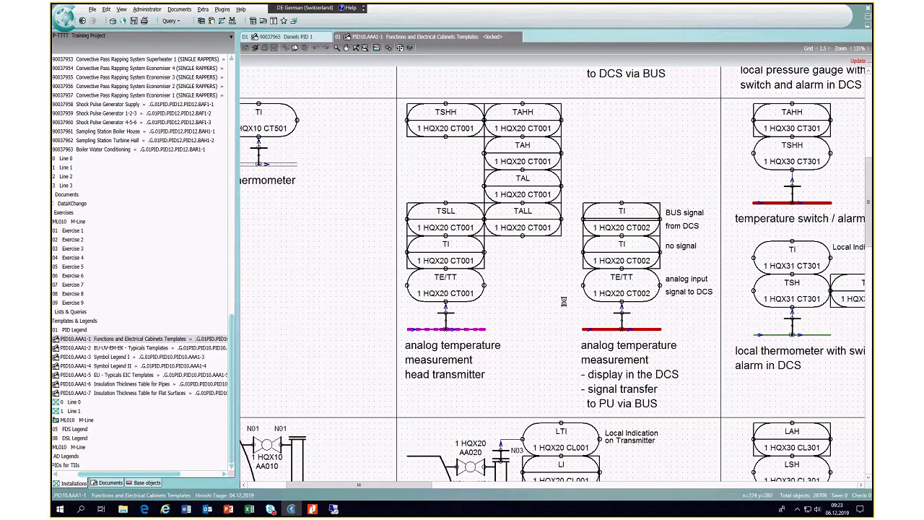
drag(403, 105, 556, 324)
click(449, 157)
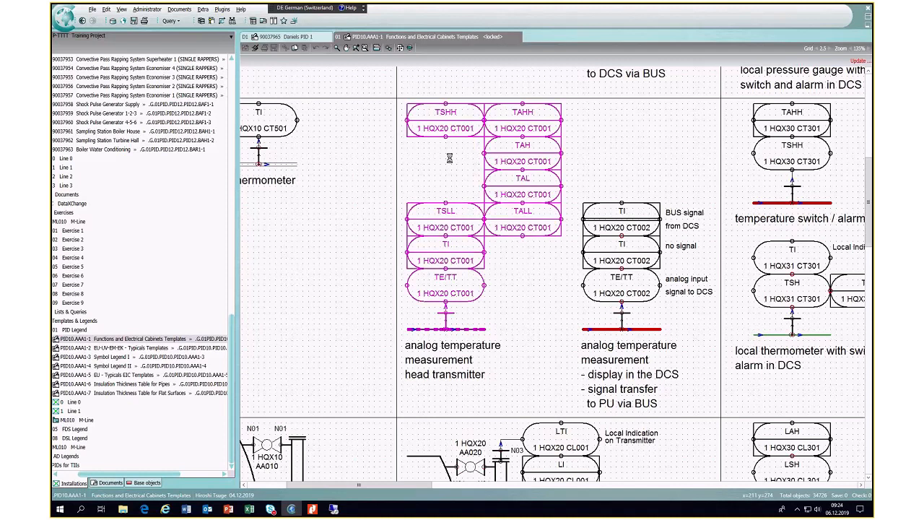
right_click(456, 257)
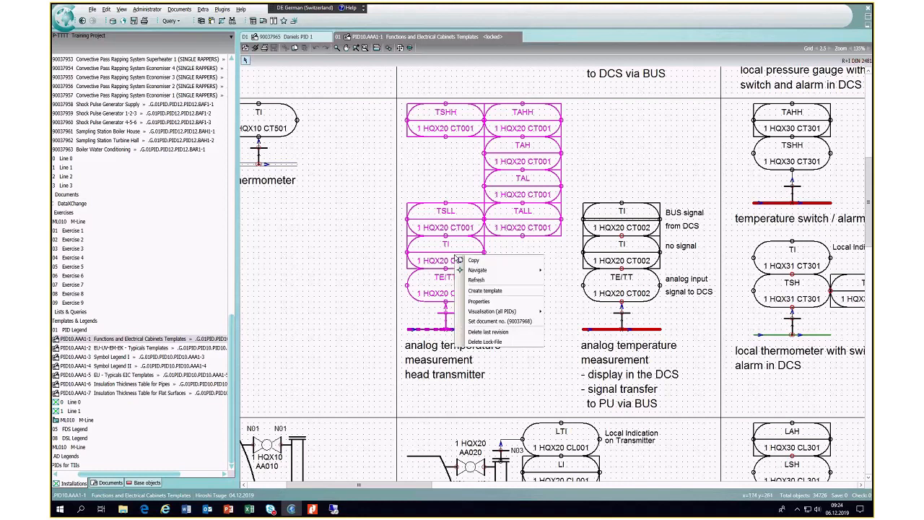
click(474, 262)
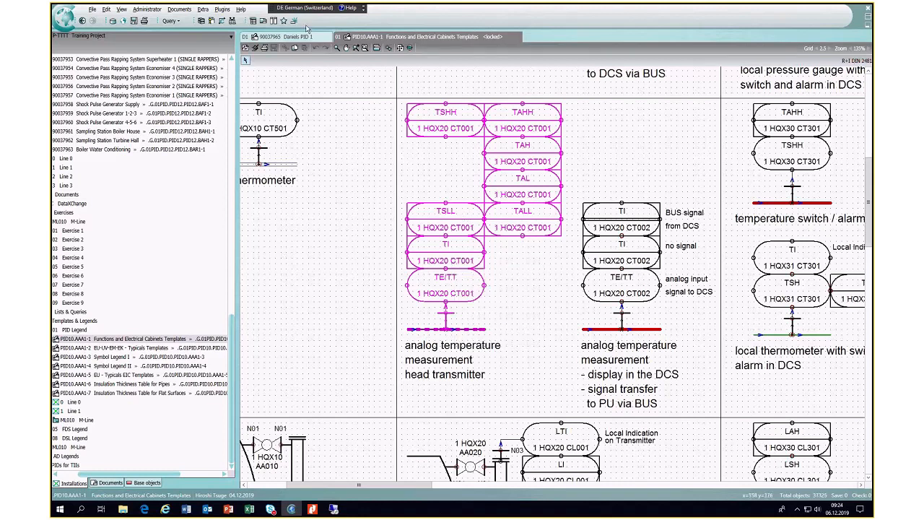
- Paste the copied temperature measurement function into PID 90037965 with the Automatically option, placing it beside the External PID box
click(288, 37)
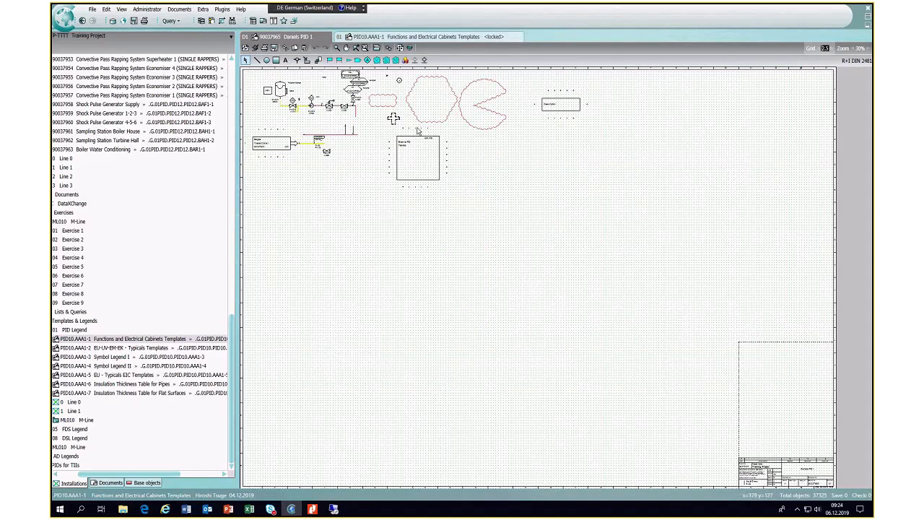
key(alt+shift)
drag(314, 75, 463, 197)
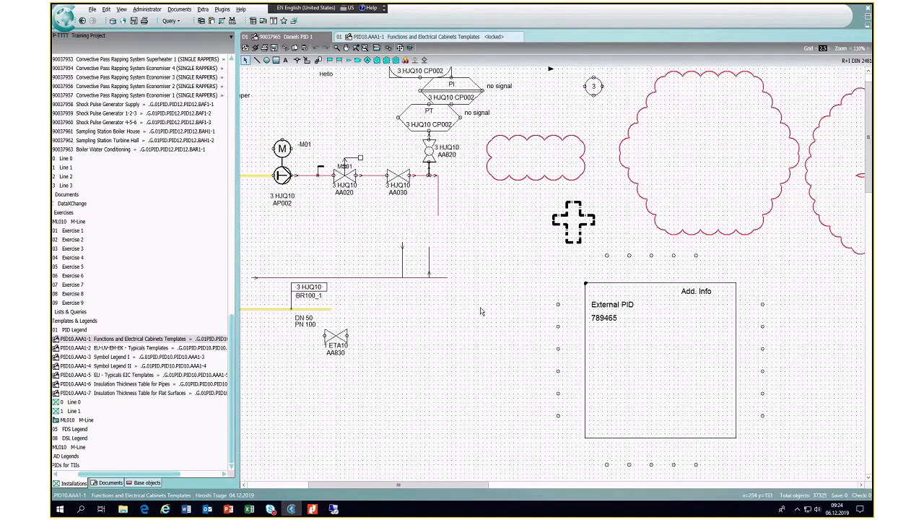
right_click(482, 256)
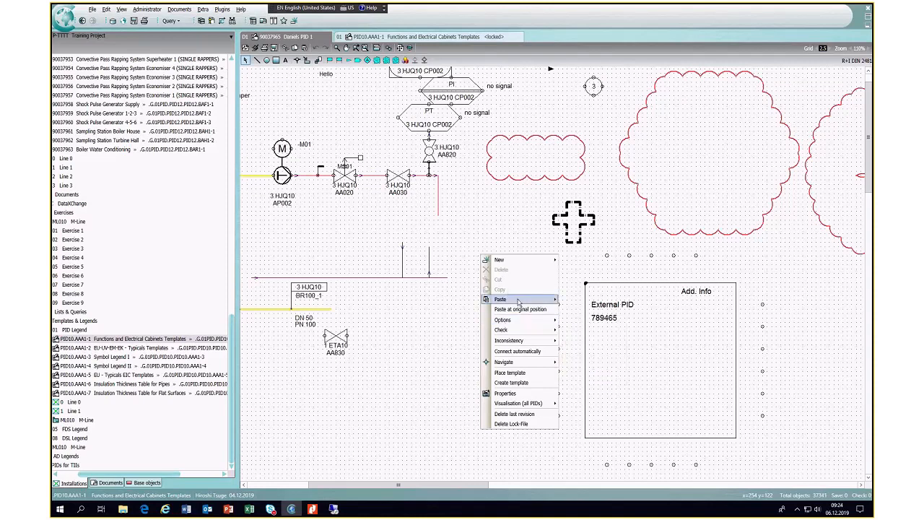
mouse_move(534, 303)
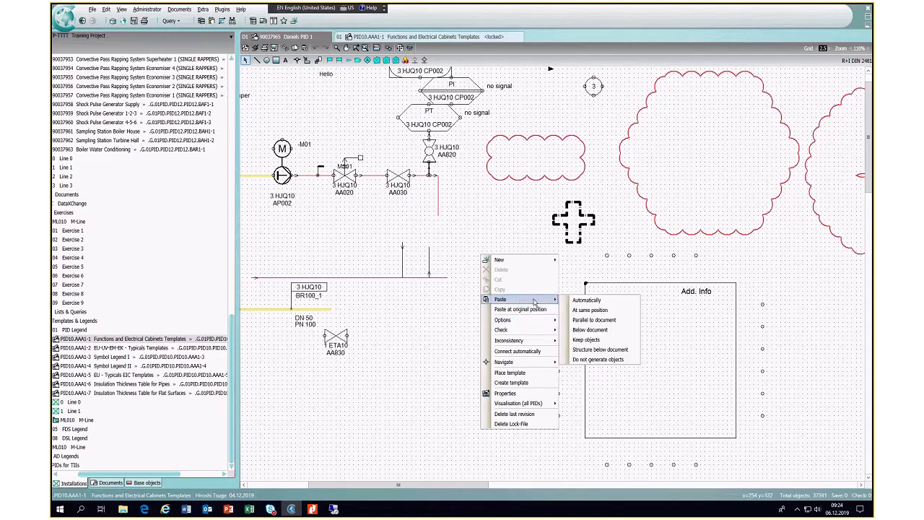
click(586, 299)
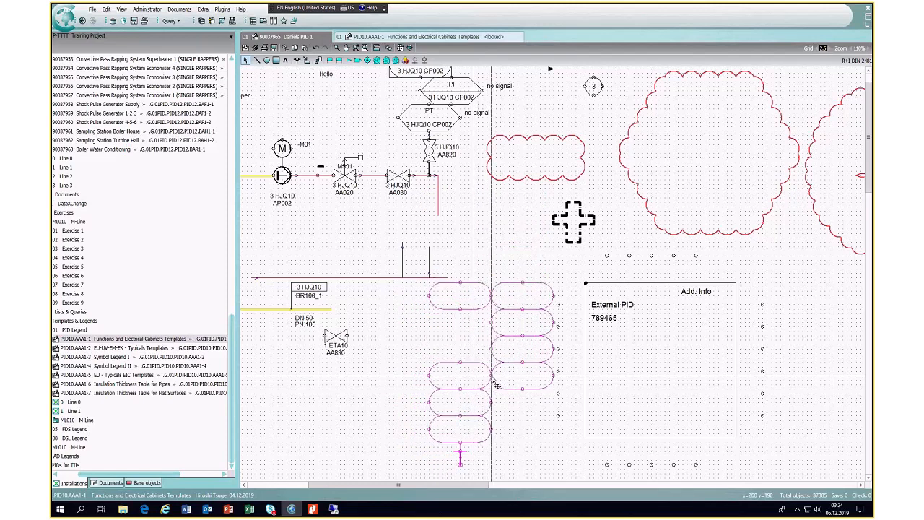
click(491, 392)
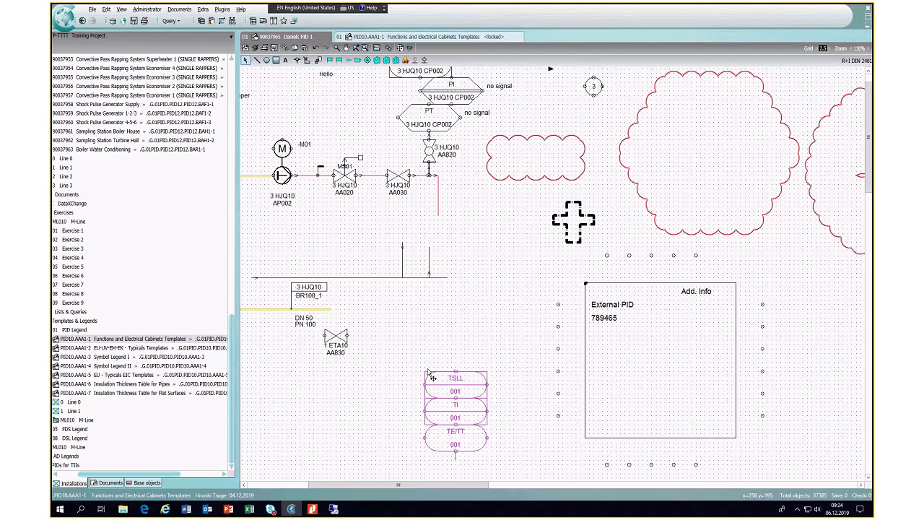
right_click(439, 200)
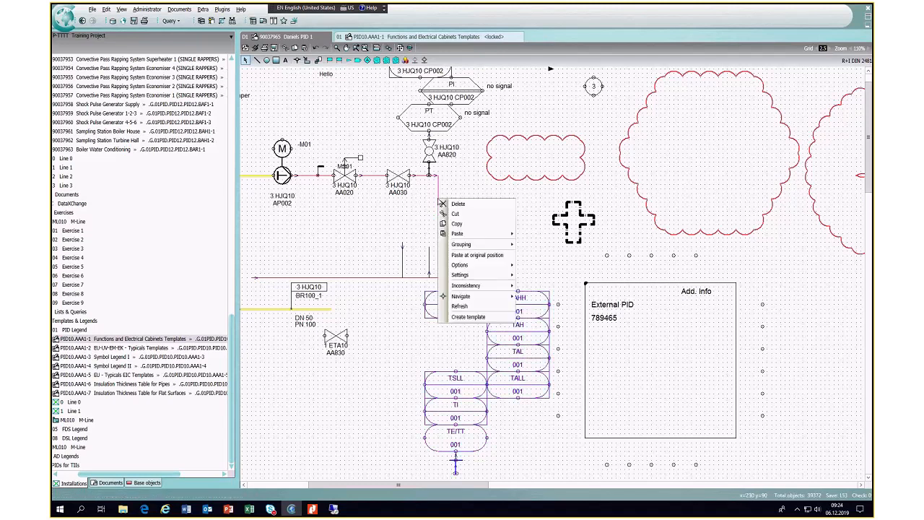
click(471, 318)
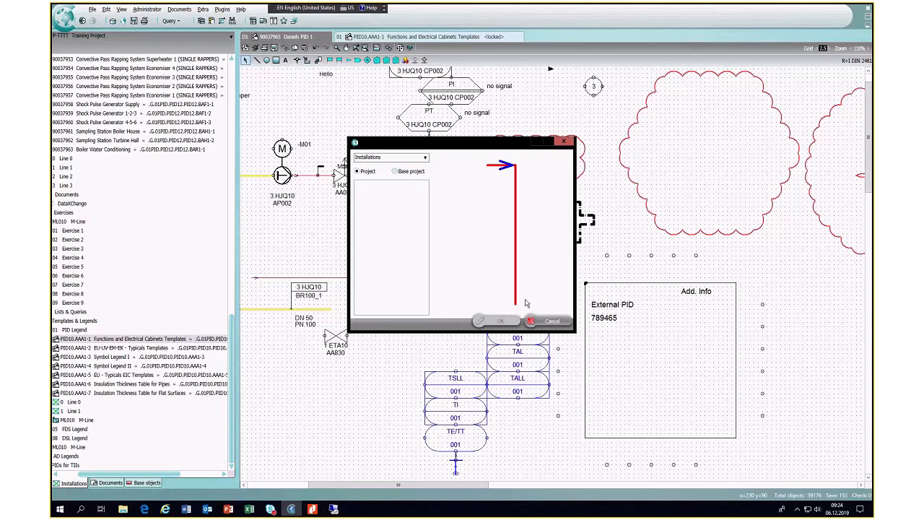
click(543, 320)
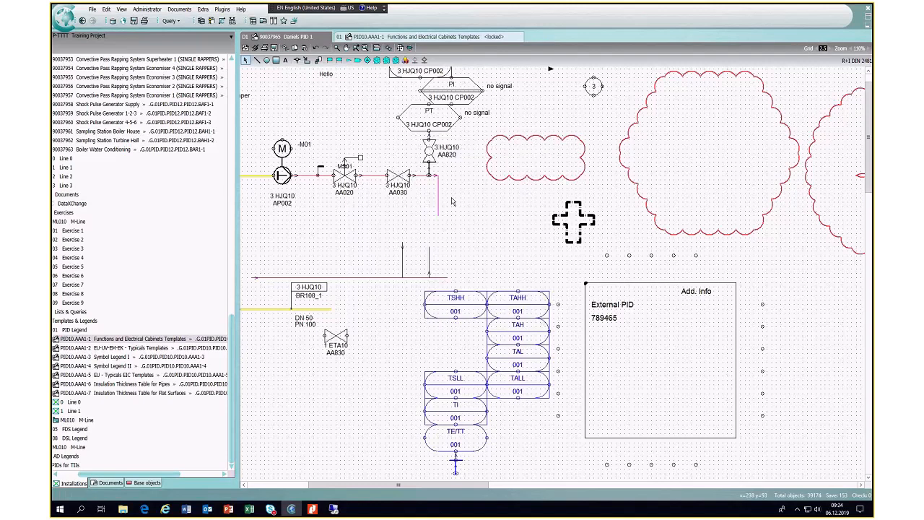
scroll(455, 208, down, 3)
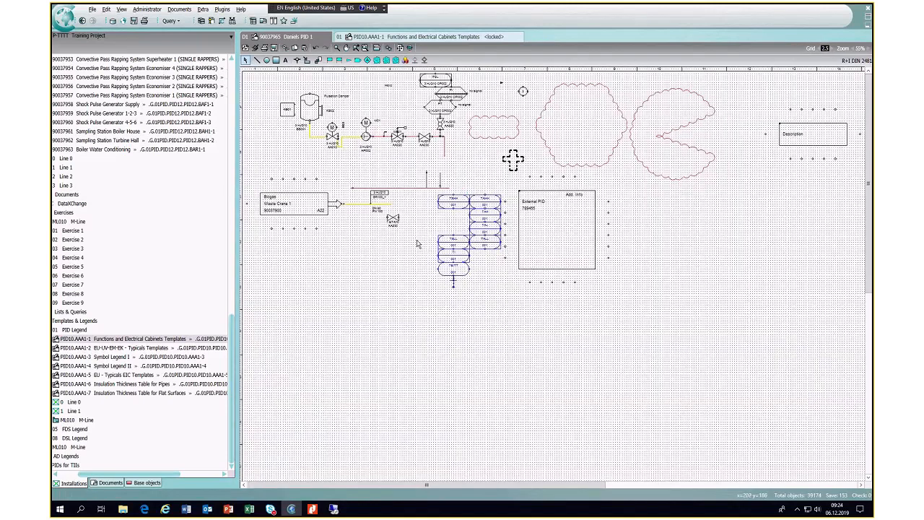
- Extend the Biogas pipe BR100_1 to run beneath the TE/TT measurement's connection, and reroute its vertical section clear of the function symbols
click(390, 205)
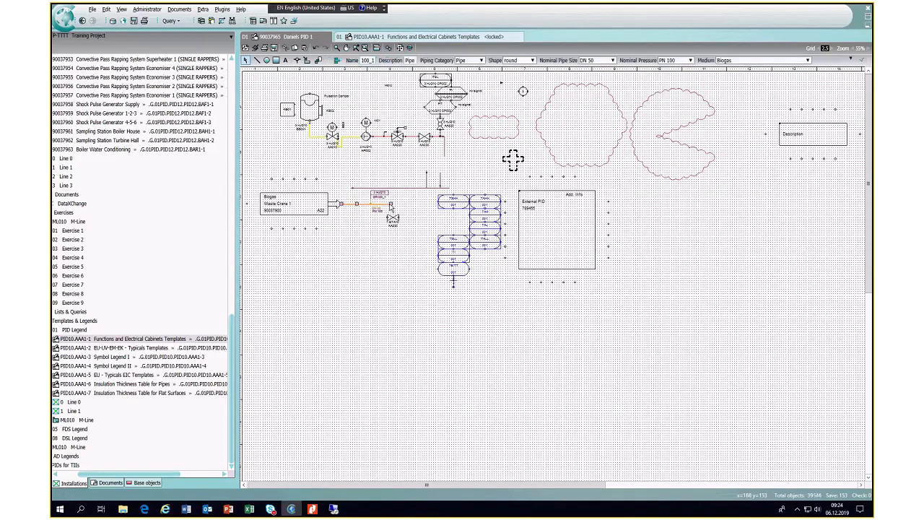
drag(390, 205, 510, 287)
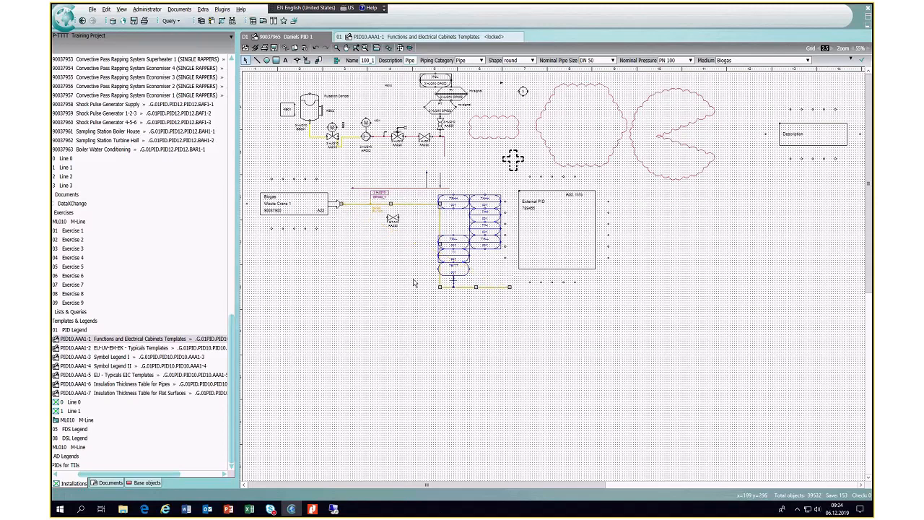
drag(437, 208, 416, 218)
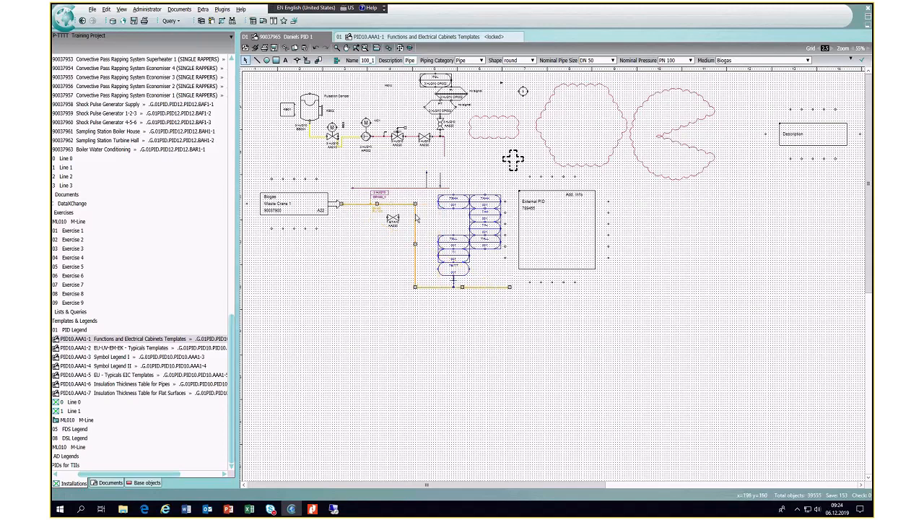
click(520, 317)
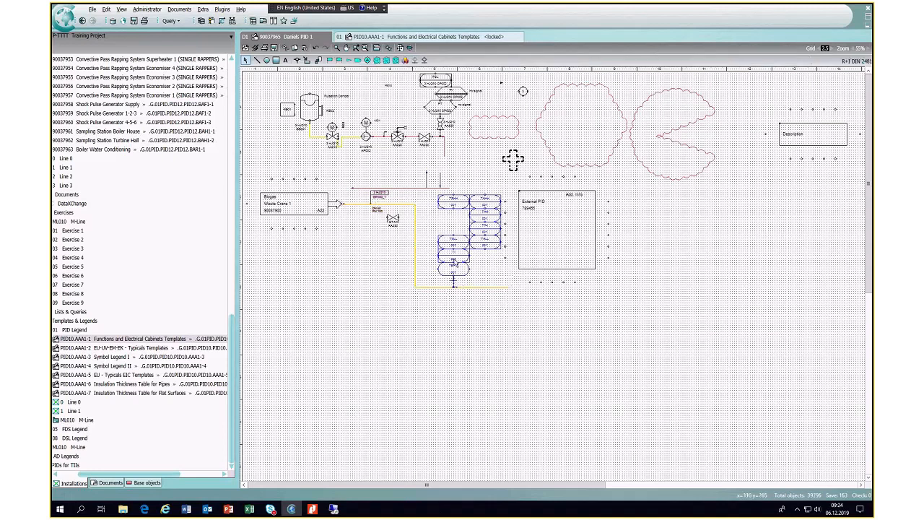
- Navigate from the pipe section upstream of the TE/TT connection to its object in the Line 3 installation tree
middle_drag(398, 180, 517, 316)
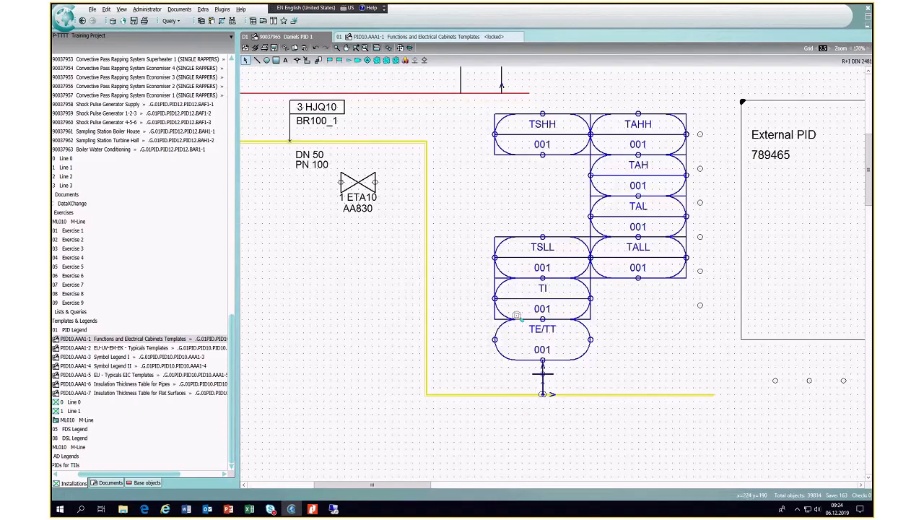
key(alt+shift)
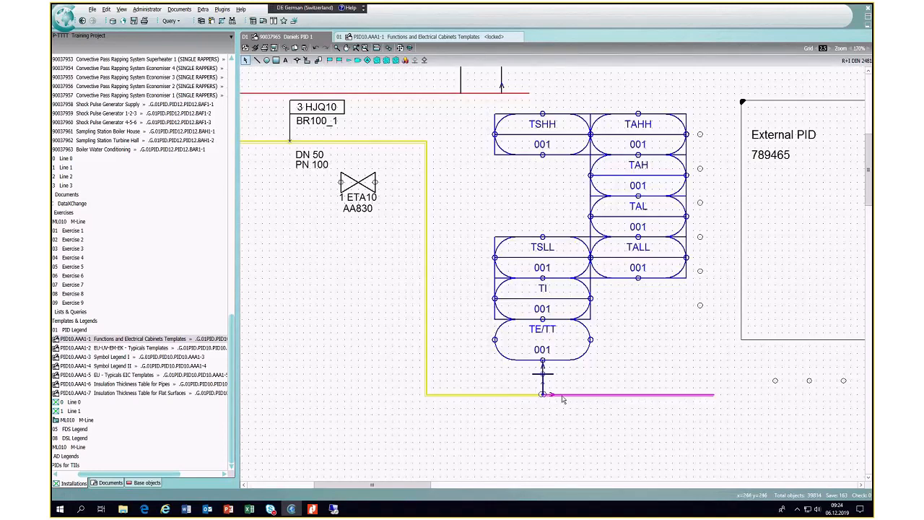
right_click(489, 395)
mouse_move(534, 358)
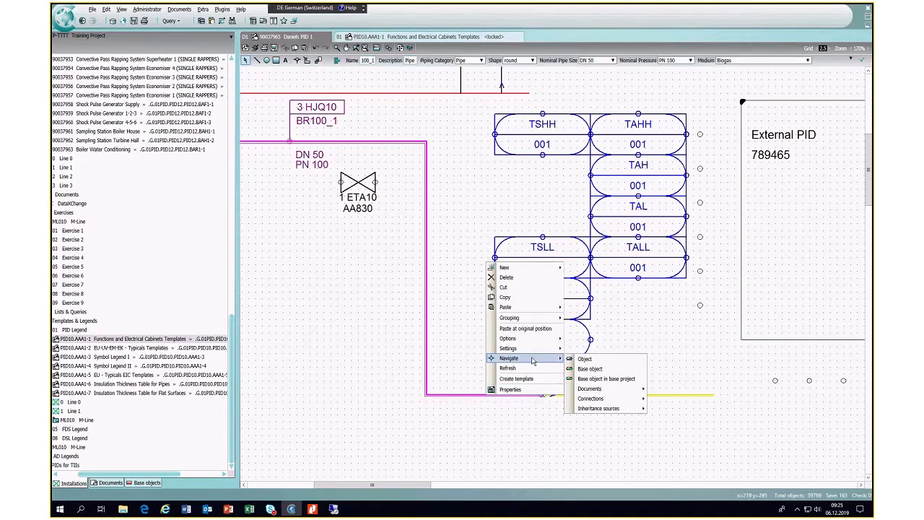
click(587, 360)
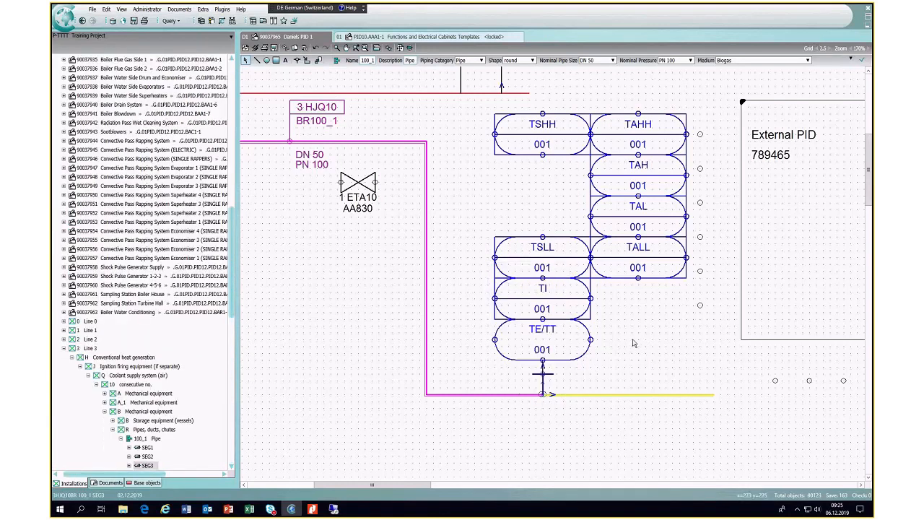
click(574, 372)
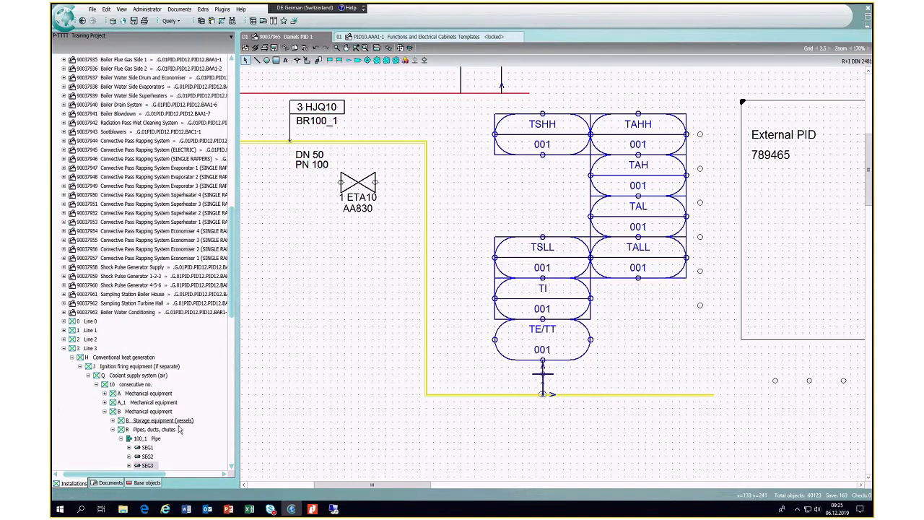
- Assign the complete temperature measurement group to consecutive no. 10 under Line 3 HJQ, using the Automatically mode
click(307, 60)
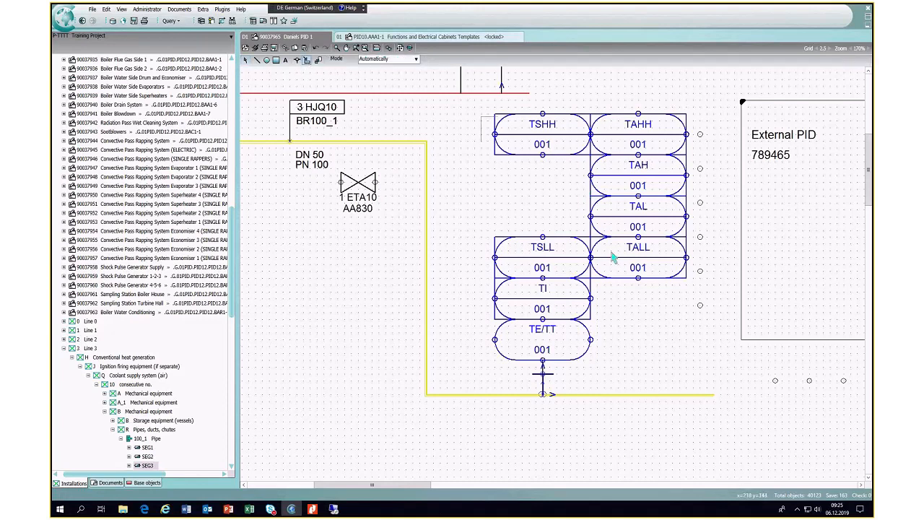
drag(612, 258, 678, 388)
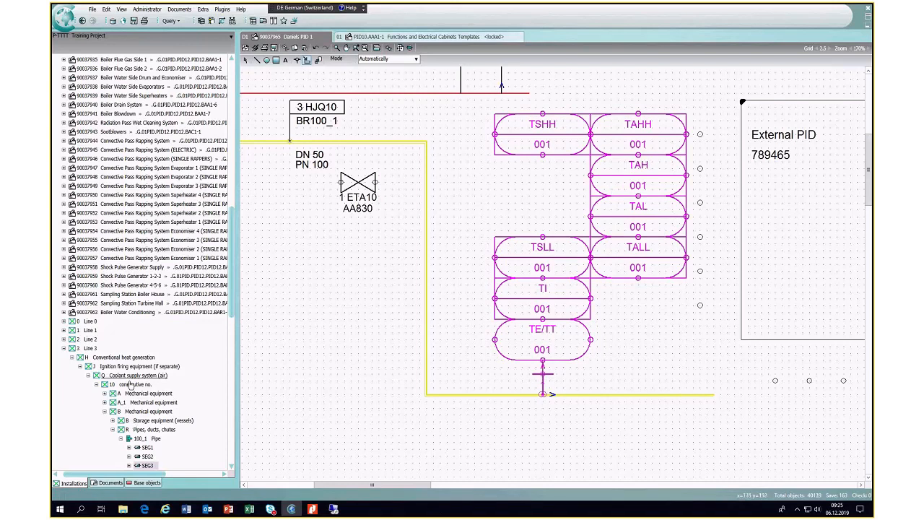
drag(130, 385, 523, 360)
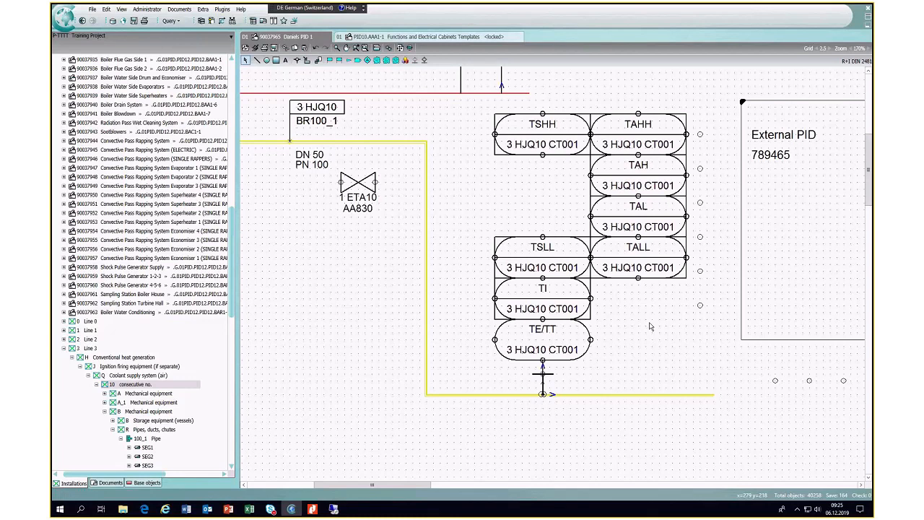
- Navigate from the TE/TT symbol to its object 001 Temp Medium Ort in the tree and expand it to show its subfunctions
click(569, 356)
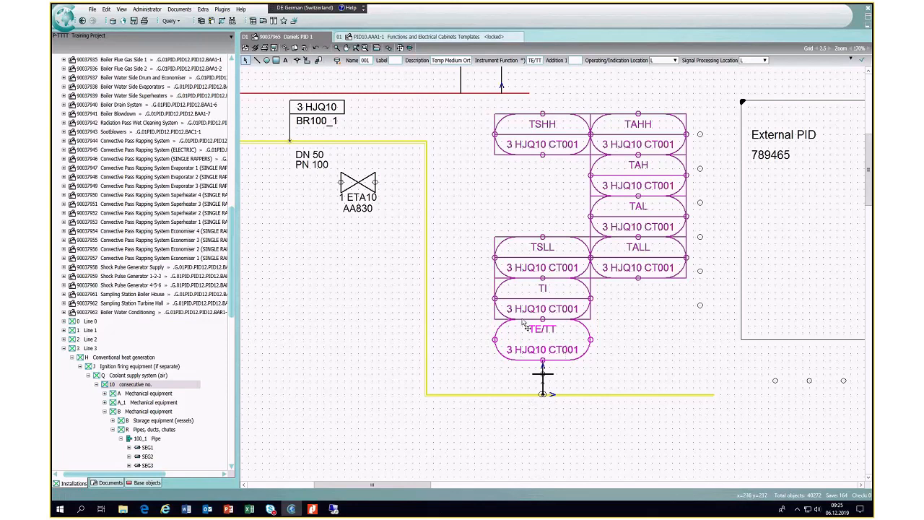
right_click(567, 350)
click(592, 398)
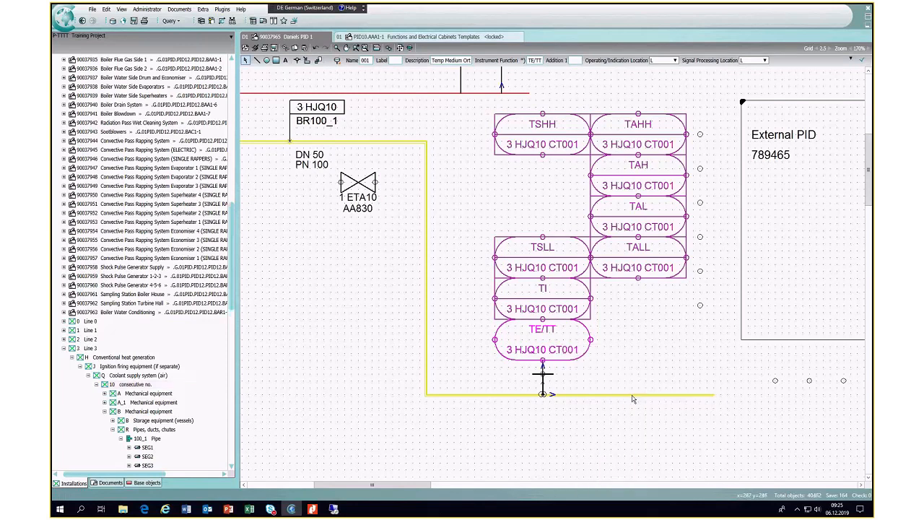
scroll(224, 356, down, 8)
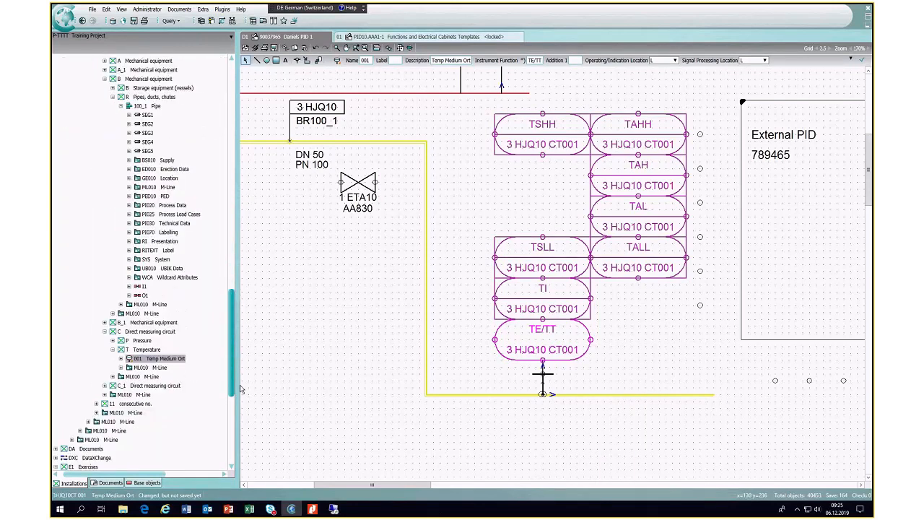
click(122, 258)
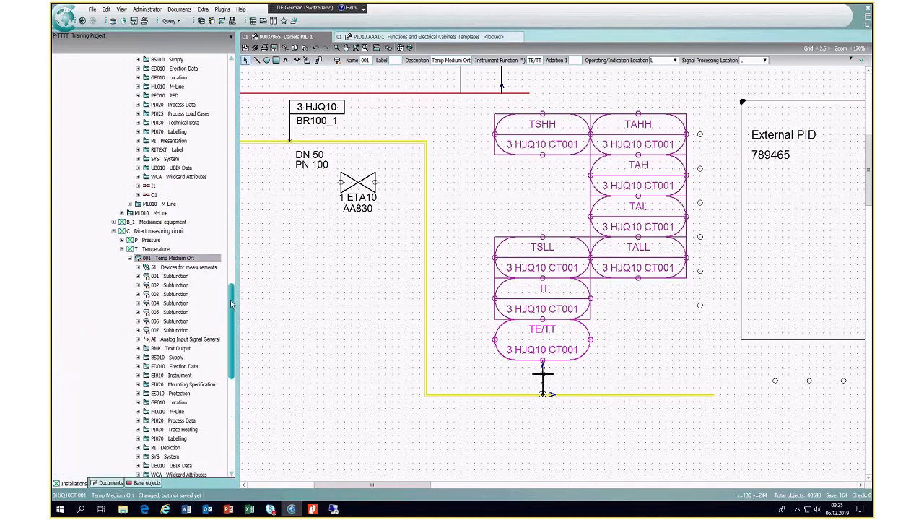
drag(231, 304, 236, 333)
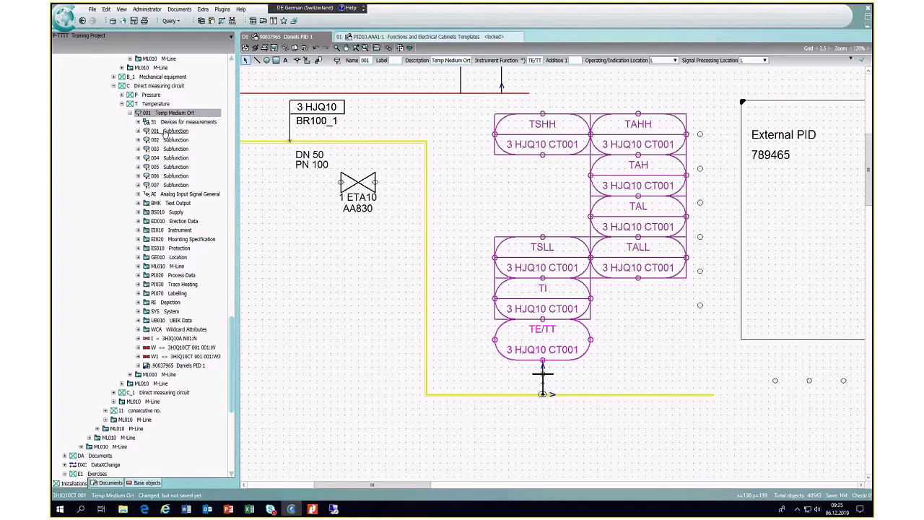
- Inspect the function's Analog Input Signal General and the SA-alarm threshold > H (AH) signal under subfunction 005
click(174, 195)
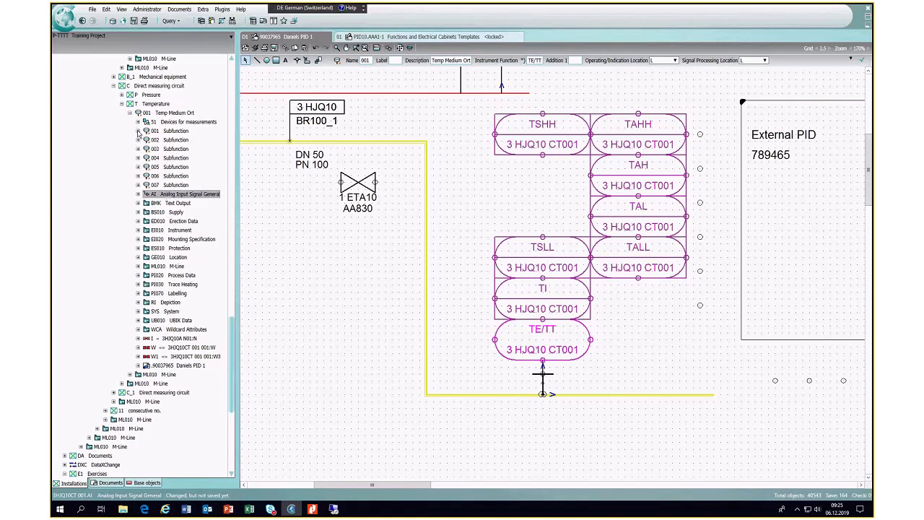
click(138, 167)
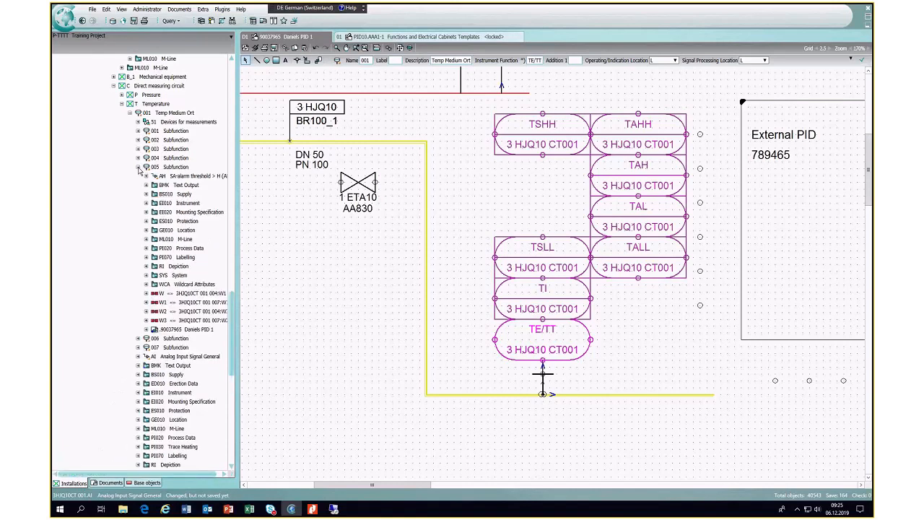
click(160, 175)
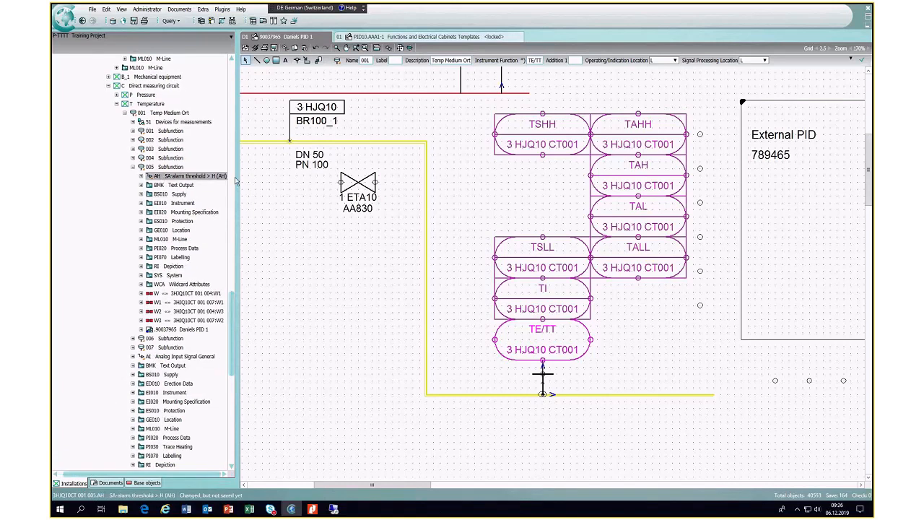
click(574, 192)
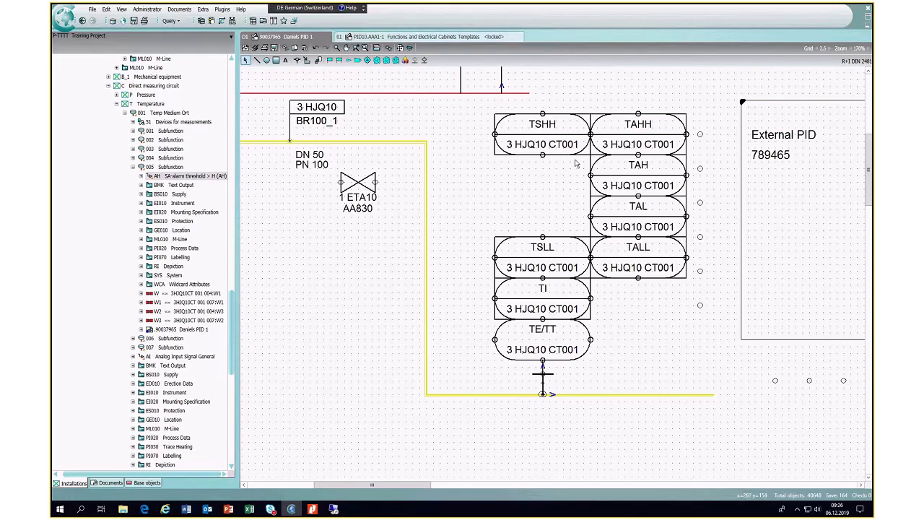
- Delete the TAHH subfunction, including its object, from the temperature measurement
click(669, 147)
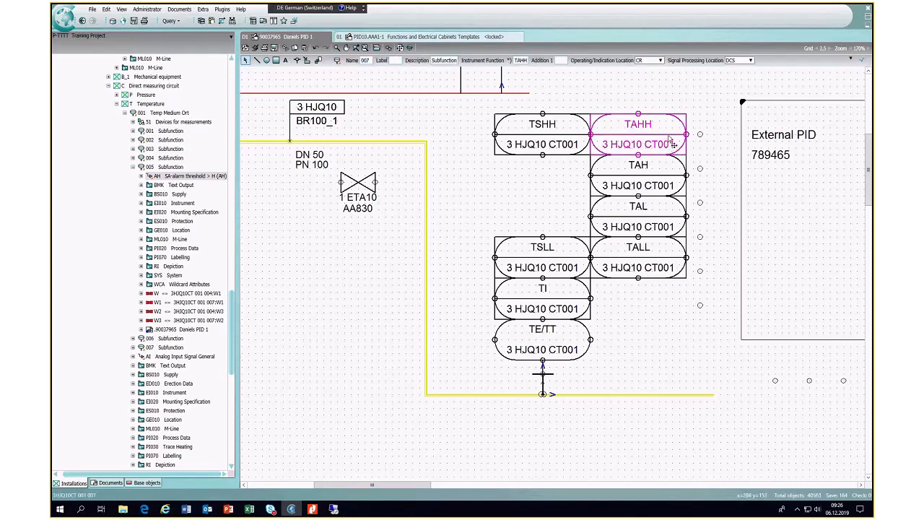
right_click(671, 136)
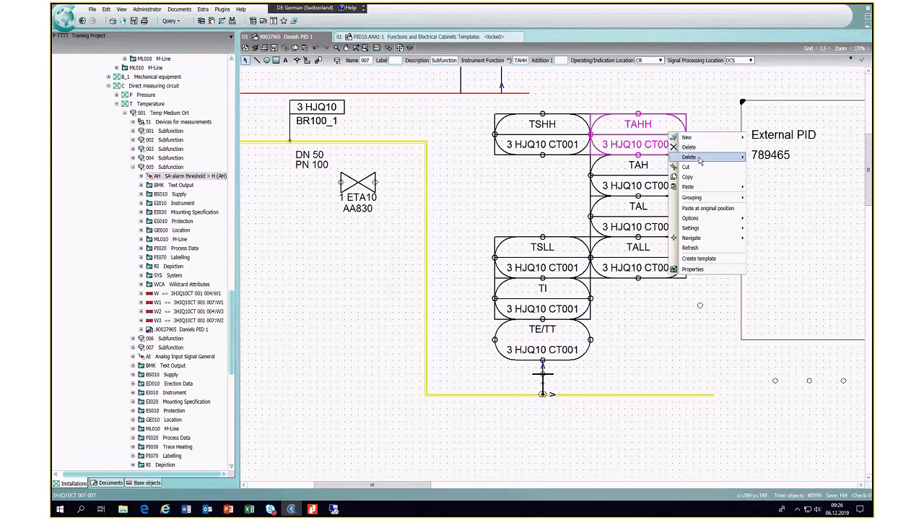
mouse_move(699, 160)
click(754, 157)
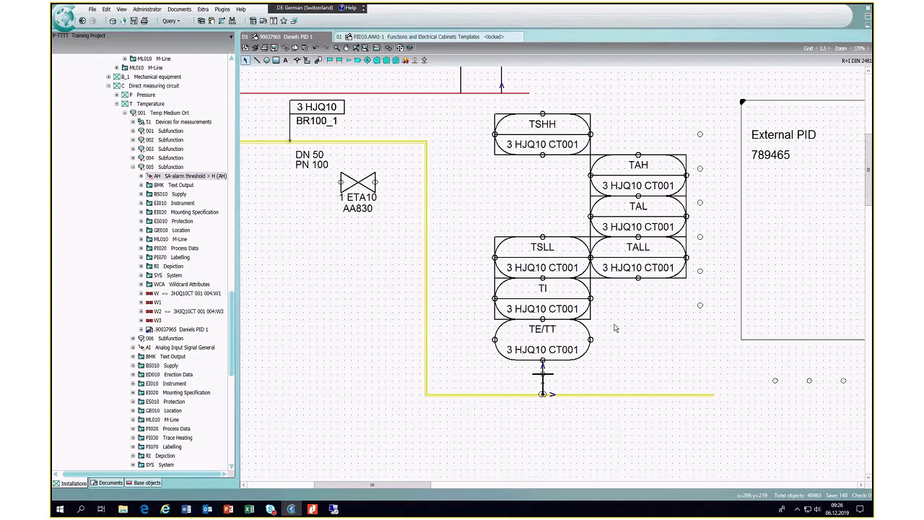
- Create a new subfunction for the TE/TT function and place it above the TAH symbol, beside TSHH
click(584, 353)
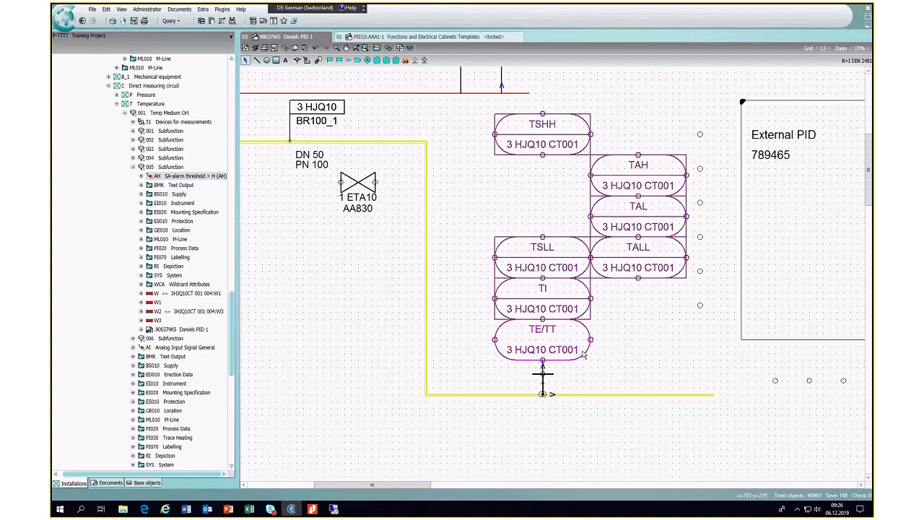
right_click(585, 355)
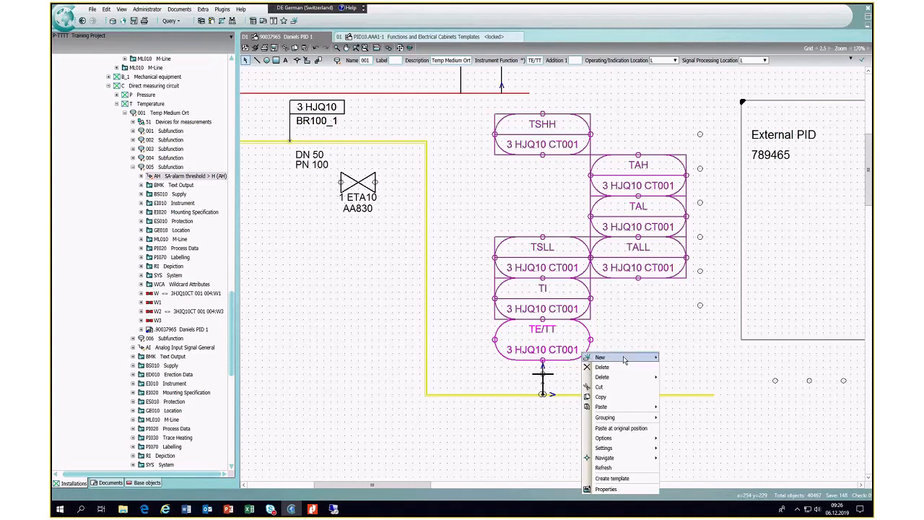
mouse_move(602, 357)
click(694, 358)
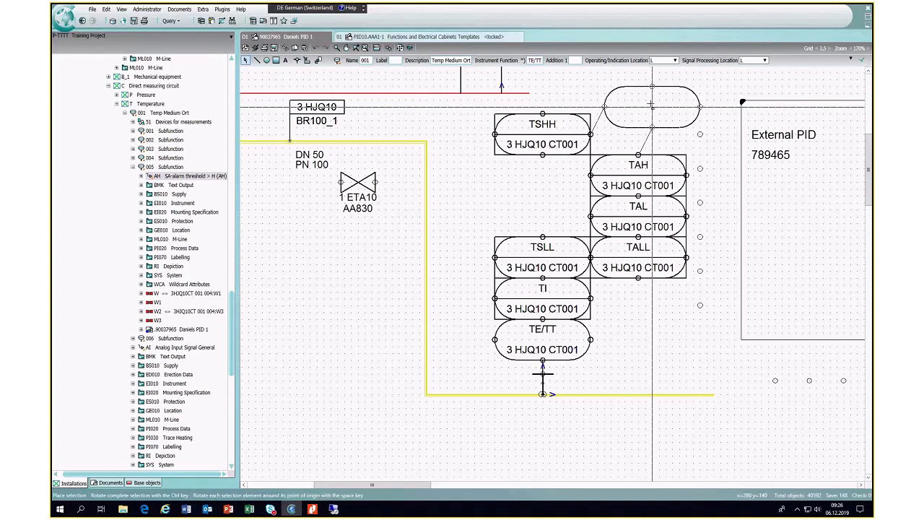
click(701, 83)
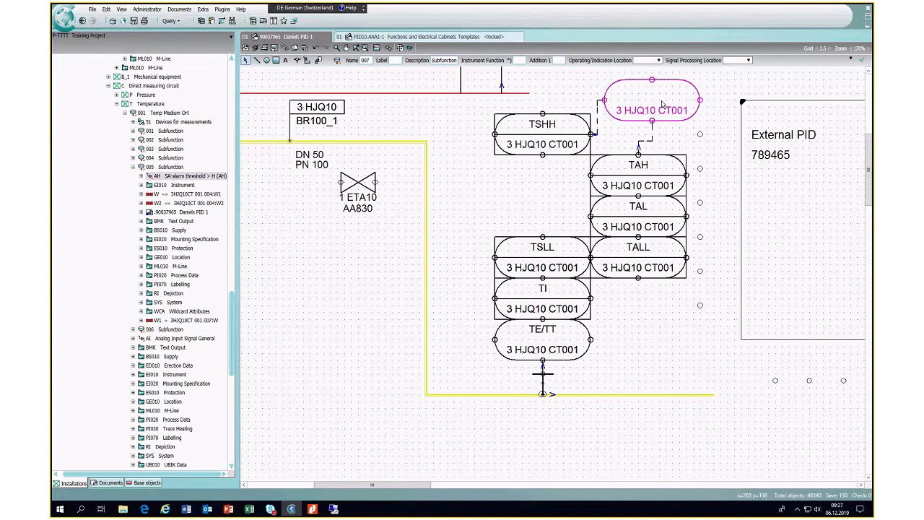
- Check the signal types offered for the new blank subfunction in the drawing, and navigate to its object in the tree
click(676, 120)
right_click(672, 115)
mouse_move(722, 118)
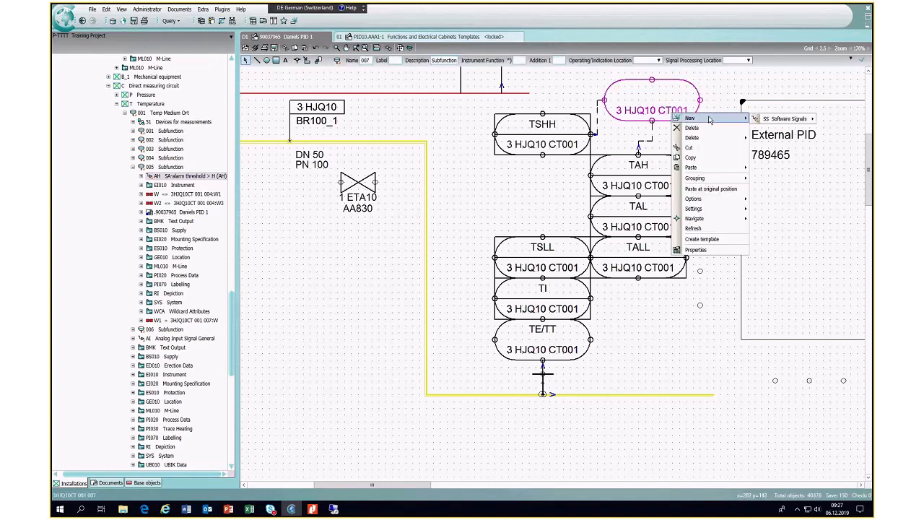
mouse_move(767, 120)
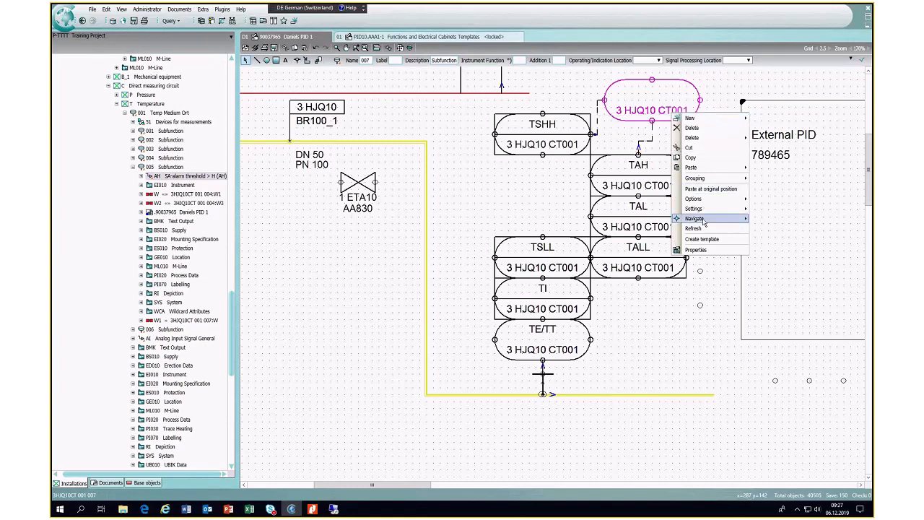
mouse_move(715, 218)
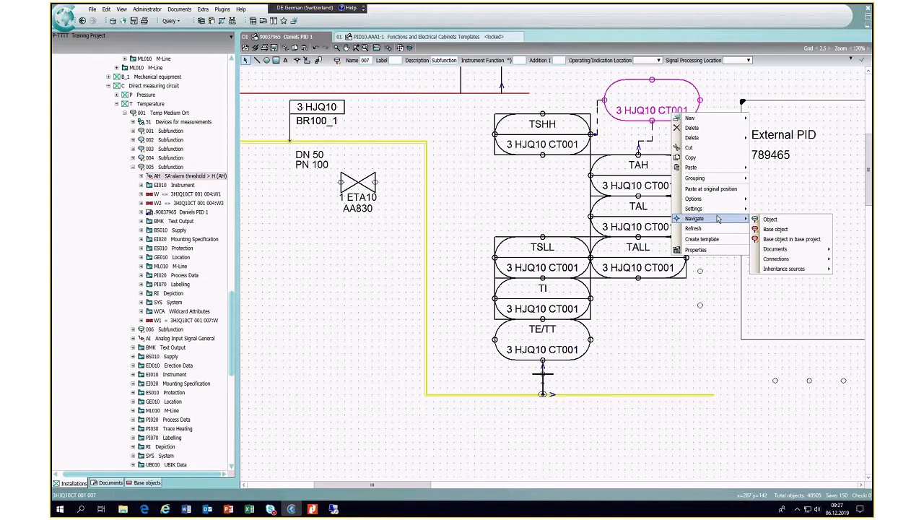
click(781, 221)
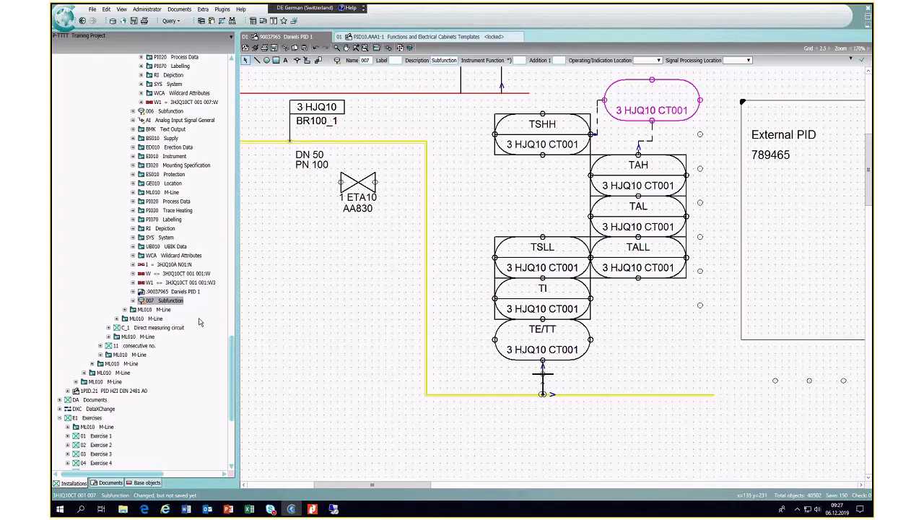
- Create the software alarm signal SA-alarm threshold > HH (AHH) under subfunction 007
right_click(174, 300)
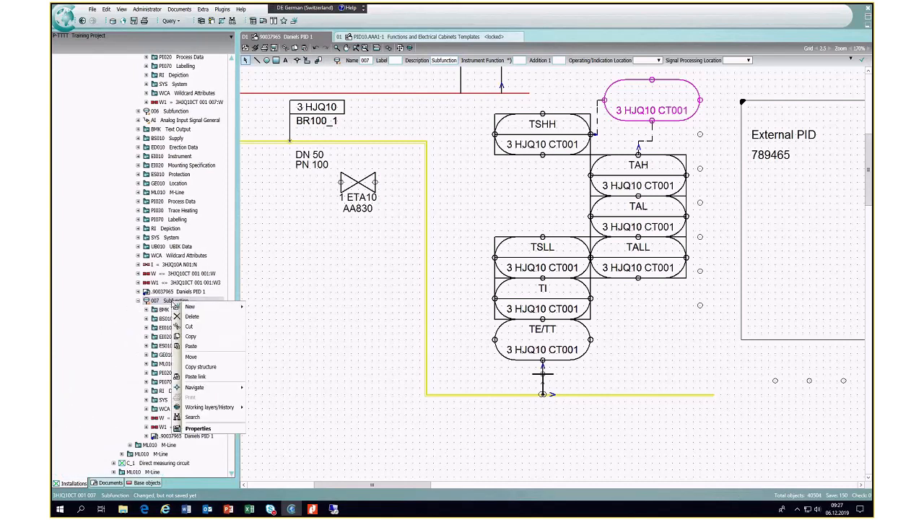
mouse_move(209, 311)
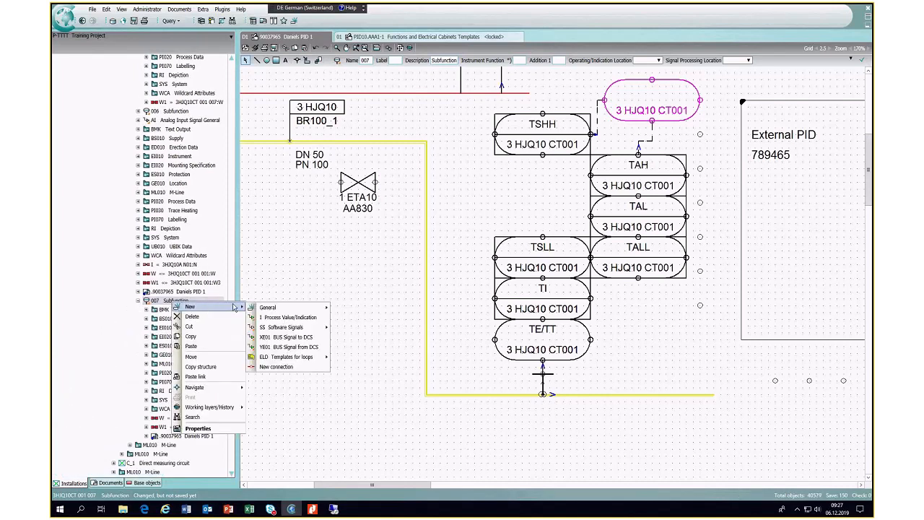
mouse_move(294, 331)
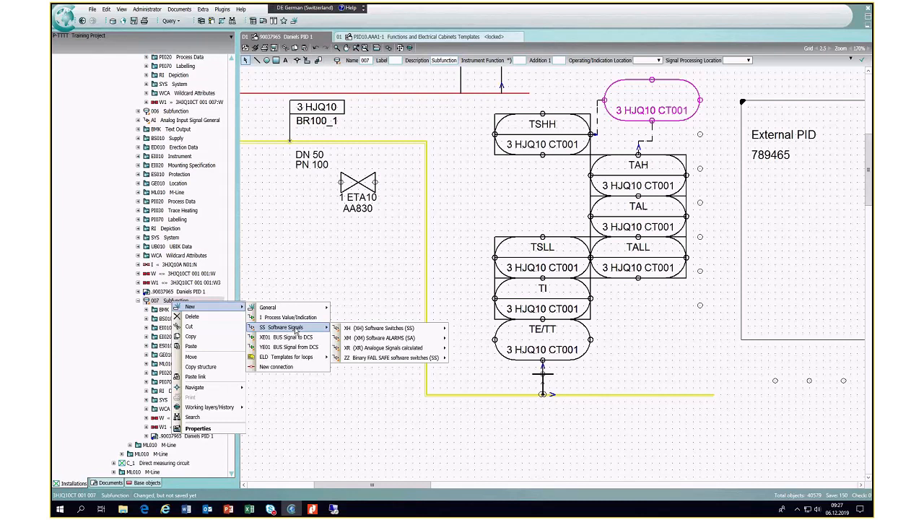
mouse_move(412, 339)
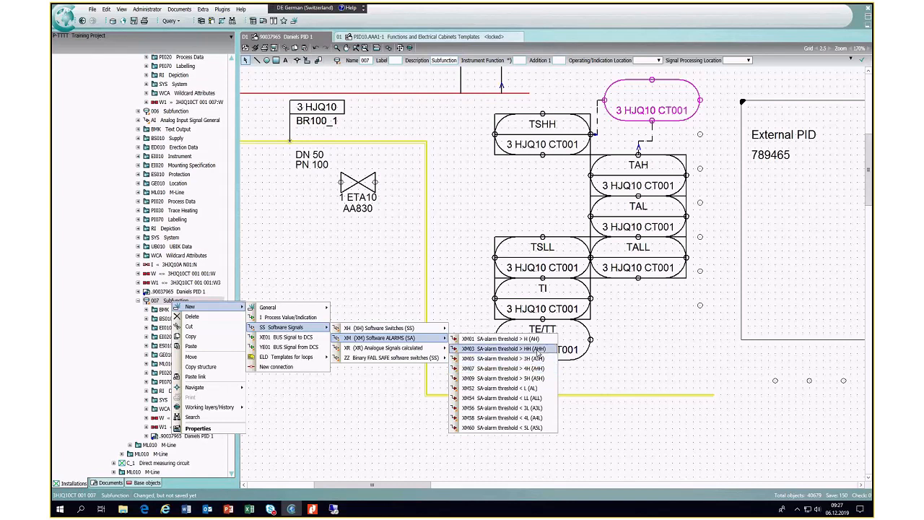
click(537, 349)
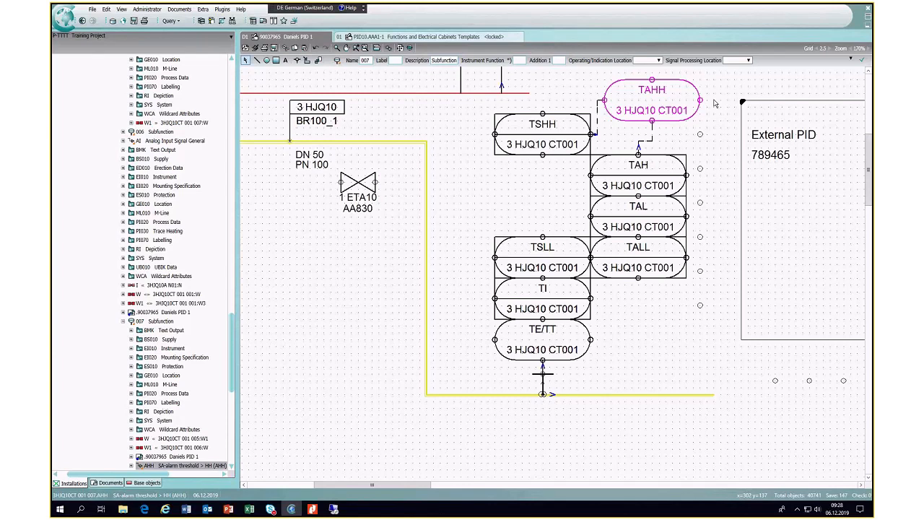
- Try to set the TAHH subfunction's operating/indication location to CR and its signal processing location to DCS
click(658, 61)
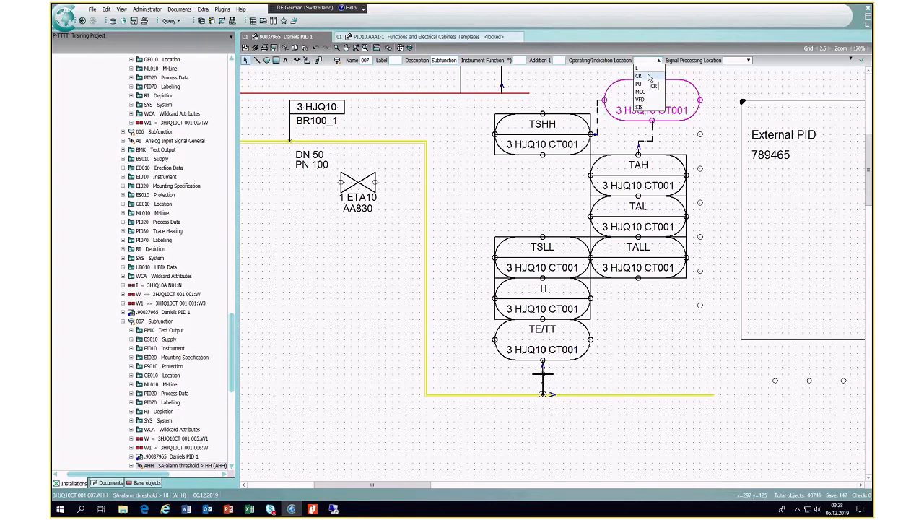
click(649, 76)
click(749, 60)
click(740, 78)
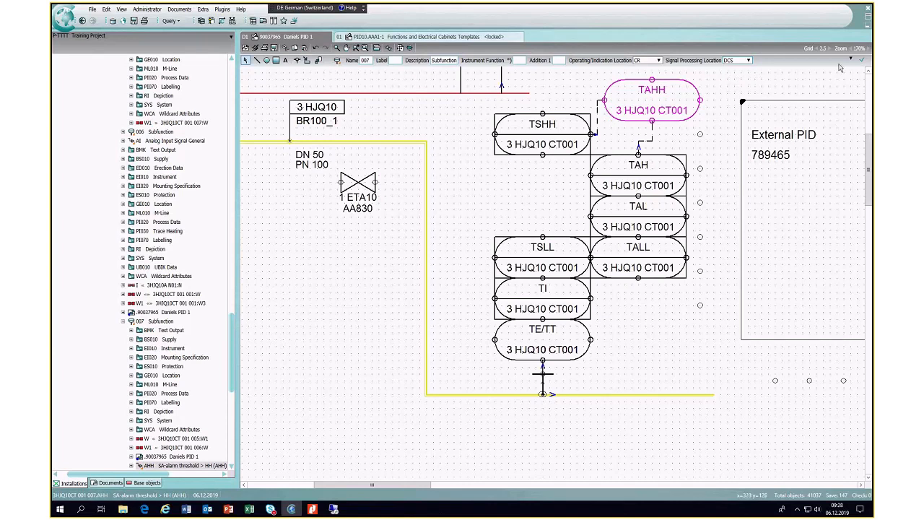
click(862, 61)
click(724, 99)
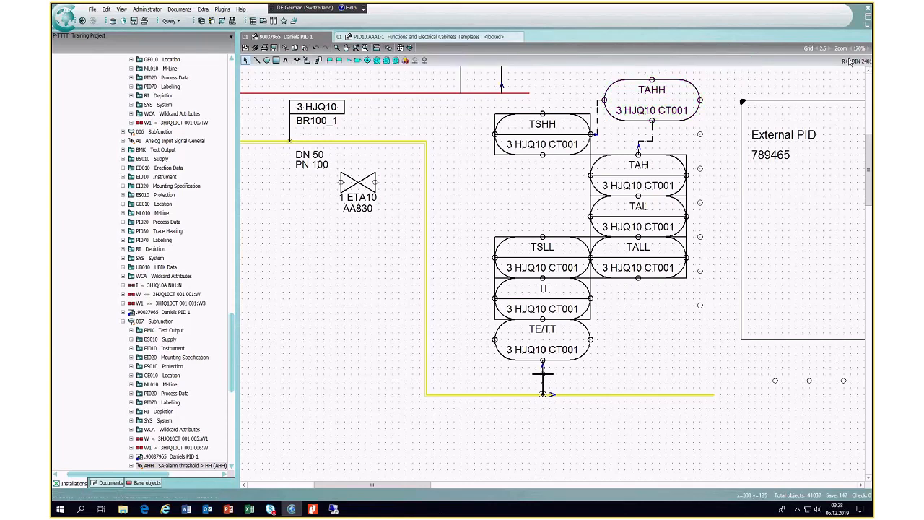
- Reselect the TAHH subfunction and assign CR as operating/indication location and DCS as signal processing location
click(652, 91)
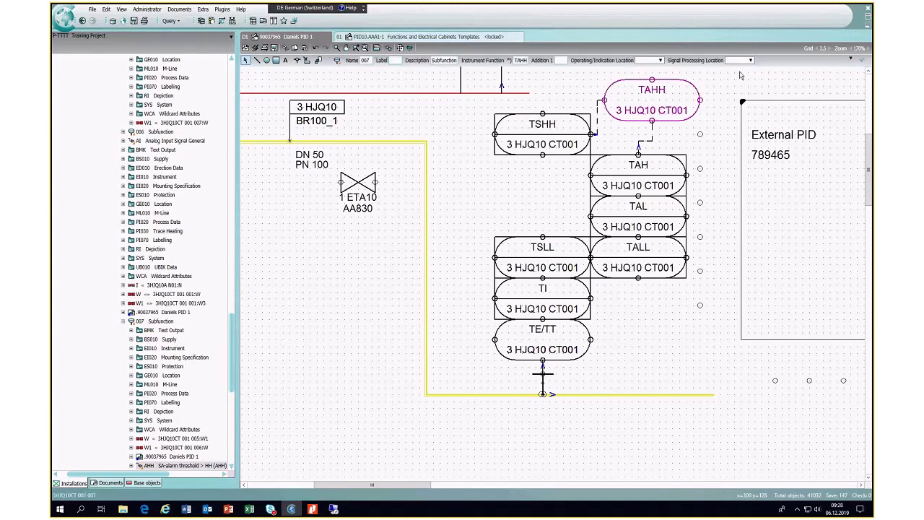
click(660, 61)
click(640, 75)
click(750, 60)
click(733, 76)
click(747, 91)
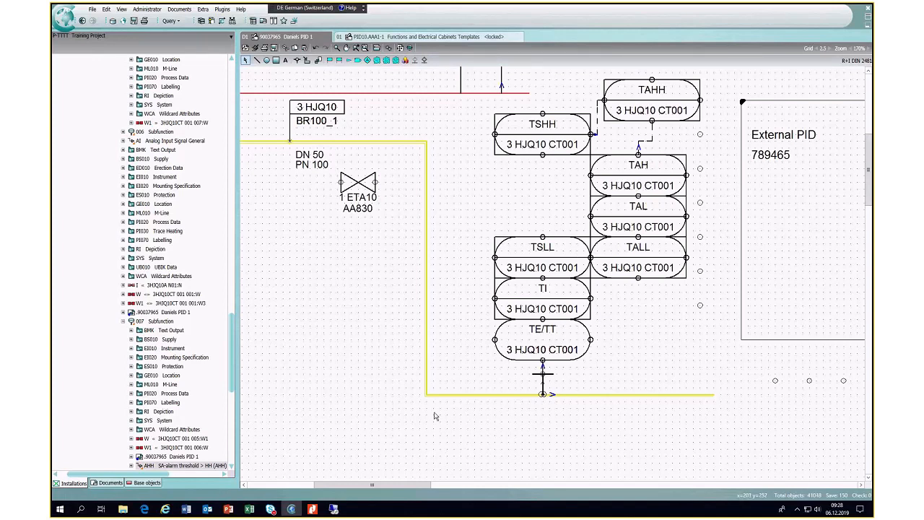
- Switch to the HZI_040_Comos_EIC manual in Nitro Pro and read section 2.3 about creating a function from the templates
key(alt+Tab)
key(alt+Tab)
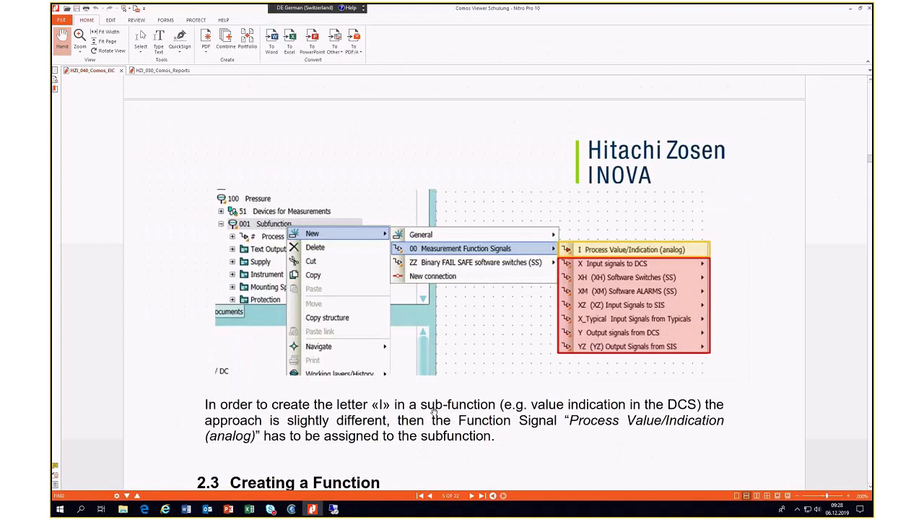
scroll(466, 260, up, 1)
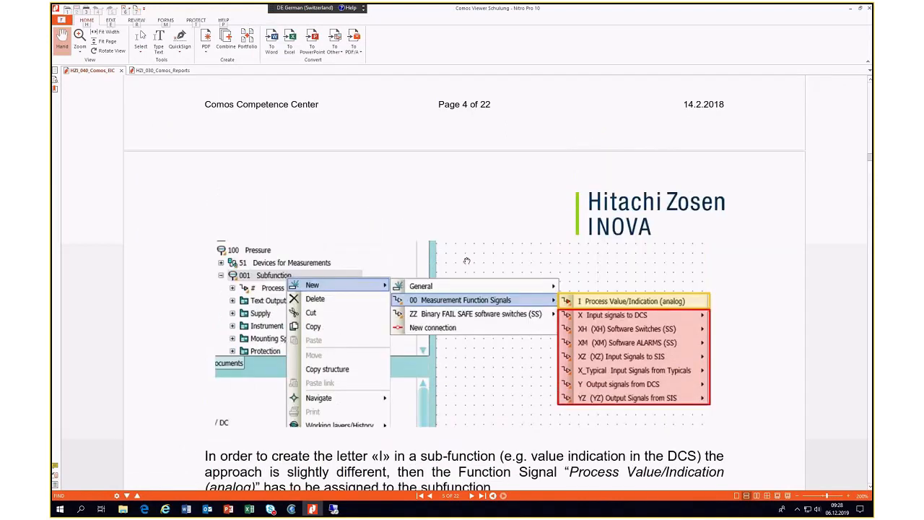
scroll(466, 260, up, 5)
scroll(465, 258, down, 10)
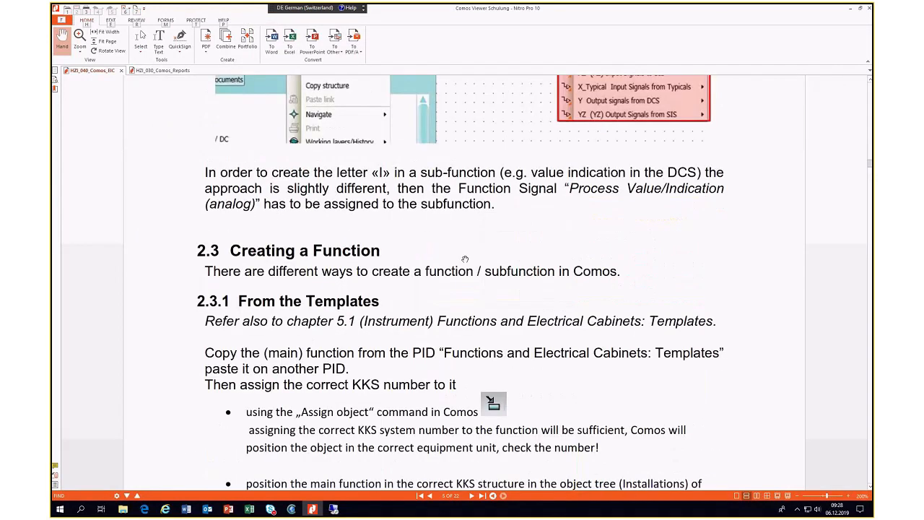
scroll(465, 258, down, 5)
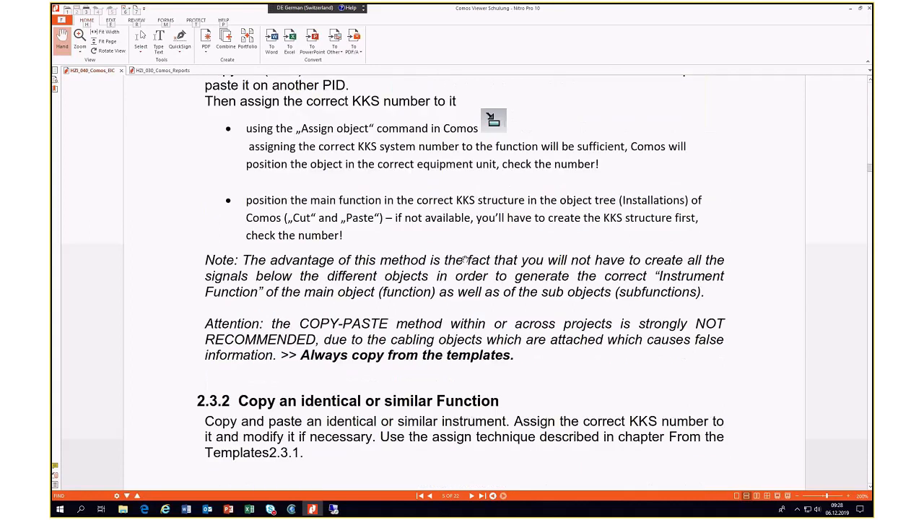
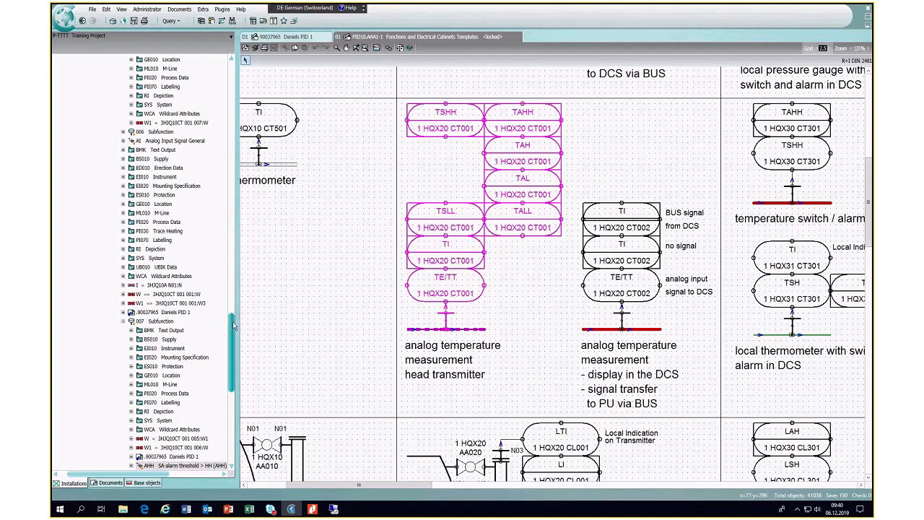
- Collapse Line 3 in the project tree and deselect the temperature measurement in the templates drawing
drag(233, 323, 232, 189)
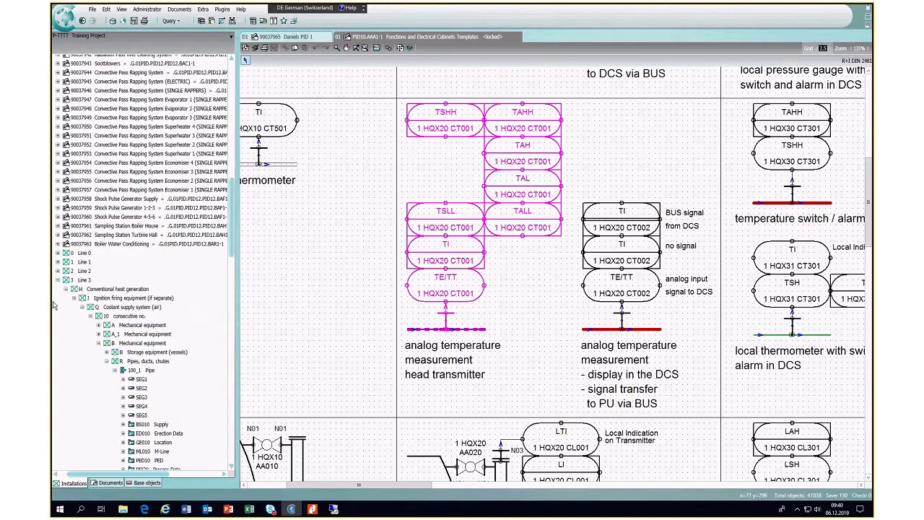
click(58, 280)
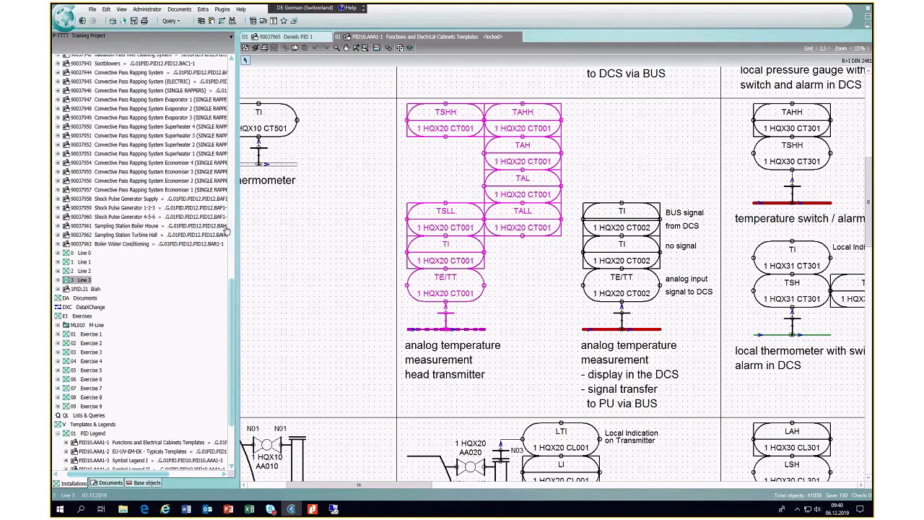
click(706, 142)
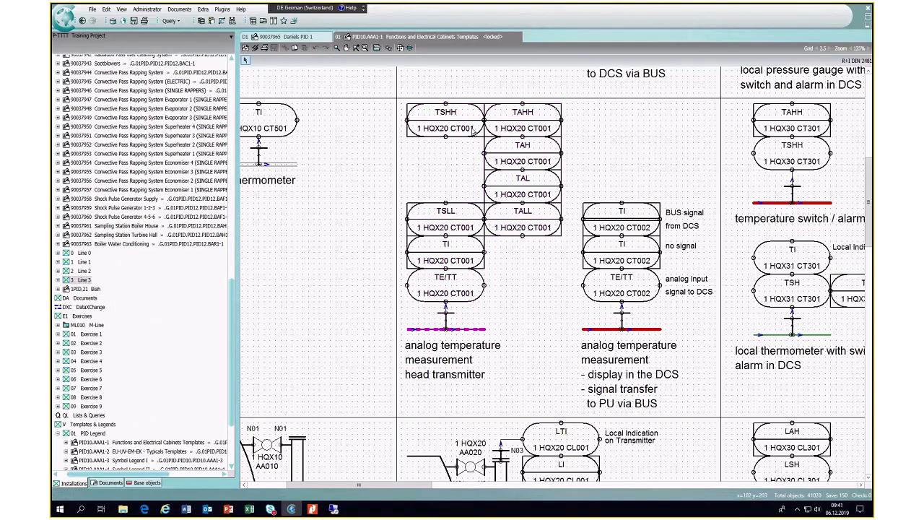
click(65, 473)
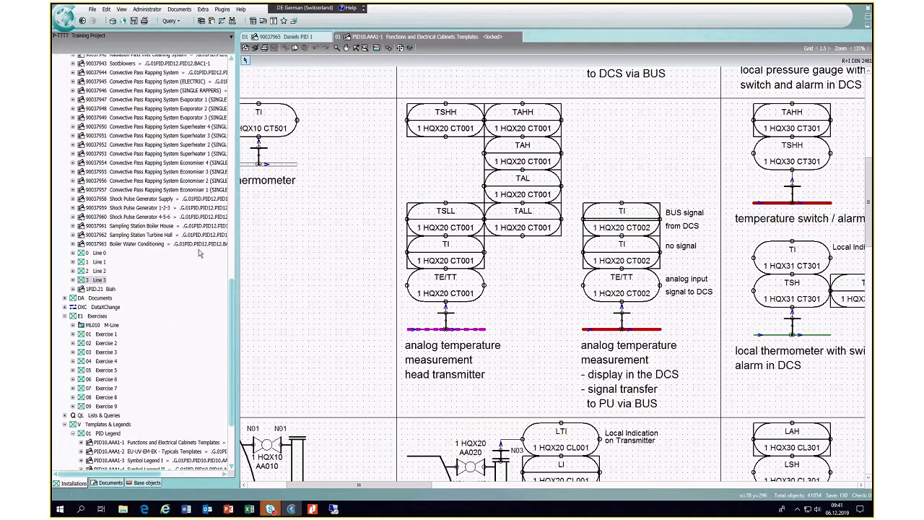
- Check the commands available for the Boiler Water Conditioning PID in the project tree
right_click(158, 245)
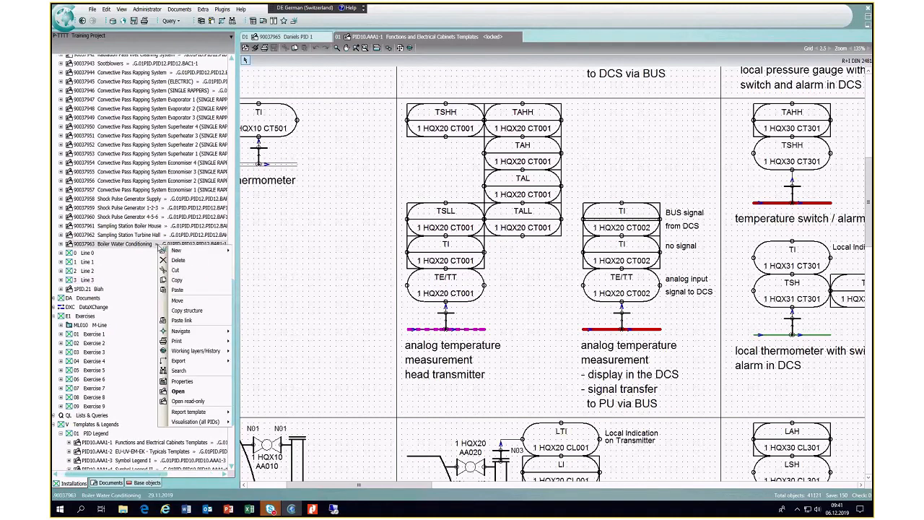
mouse_move(208, 332)
click(144, 221)
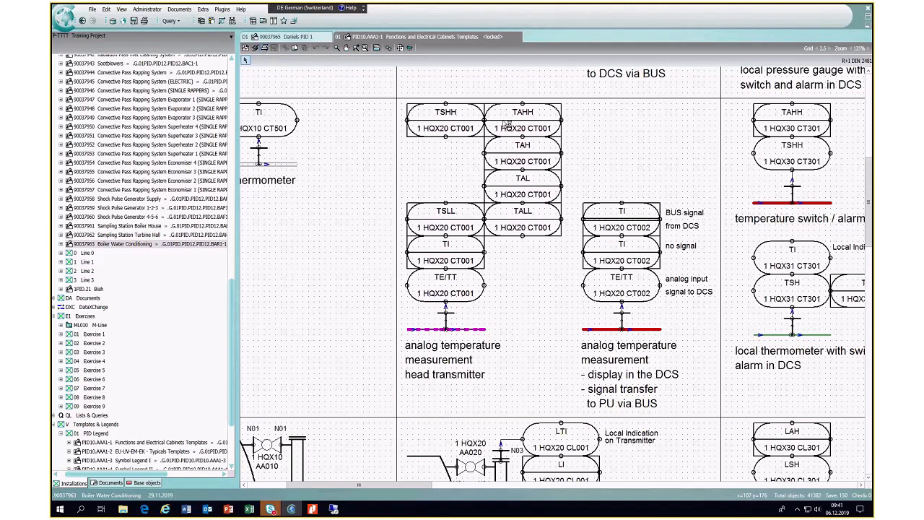
- Open the print settings for the templates drawing, select the PDF-XChange Standard V6 printer, and cancel
key(ctrl+p)
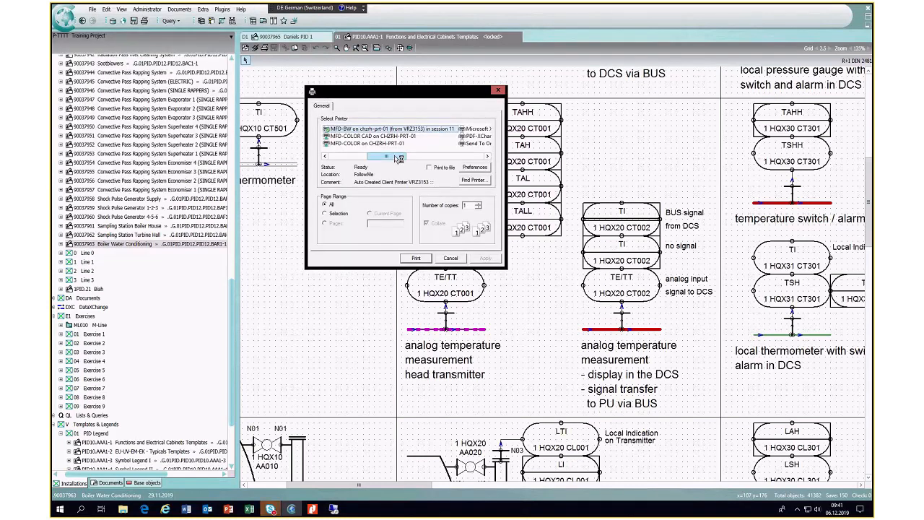
click(477, 136)
click(488, 156)
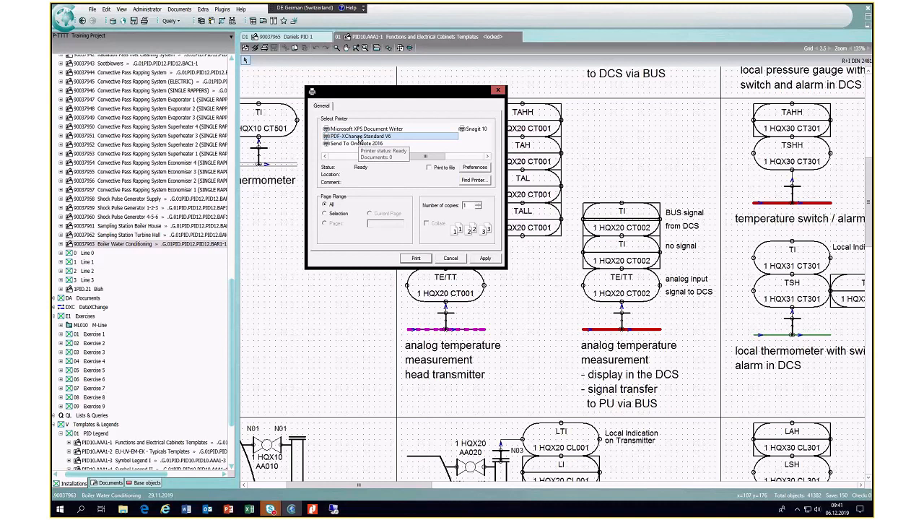
click(458, 259)
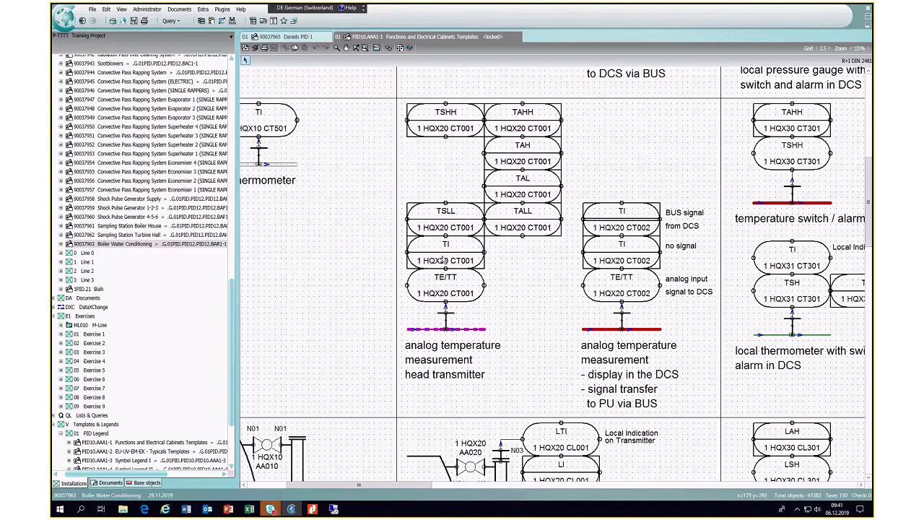
- Widen the project tree and start a DXF/DWG export of the Boiler Water Conditioning PID
drag(238, 243, 316, 232)
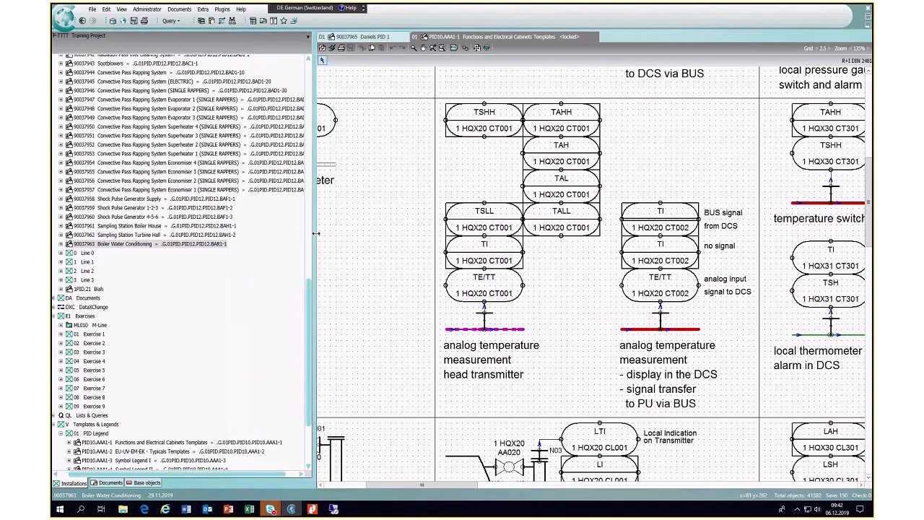
click(165, 246)
right_click(166, 247)
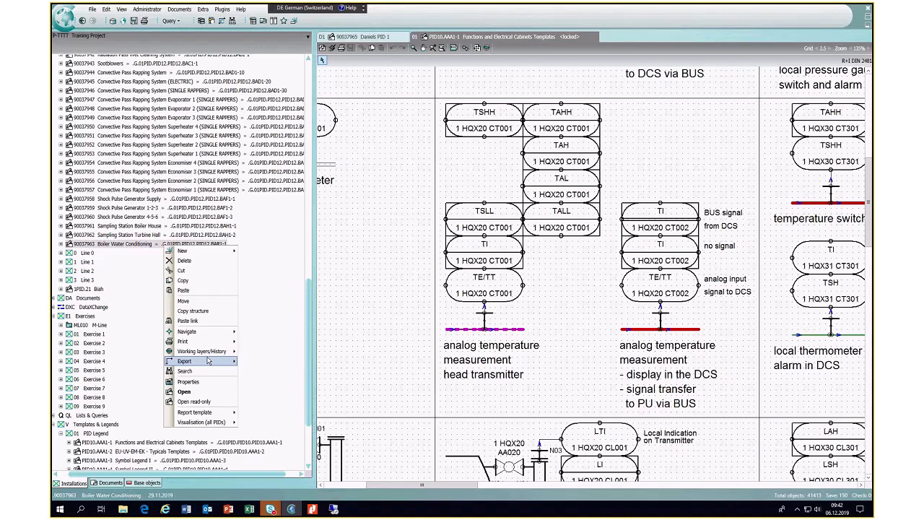
mouse_move(208, 361)
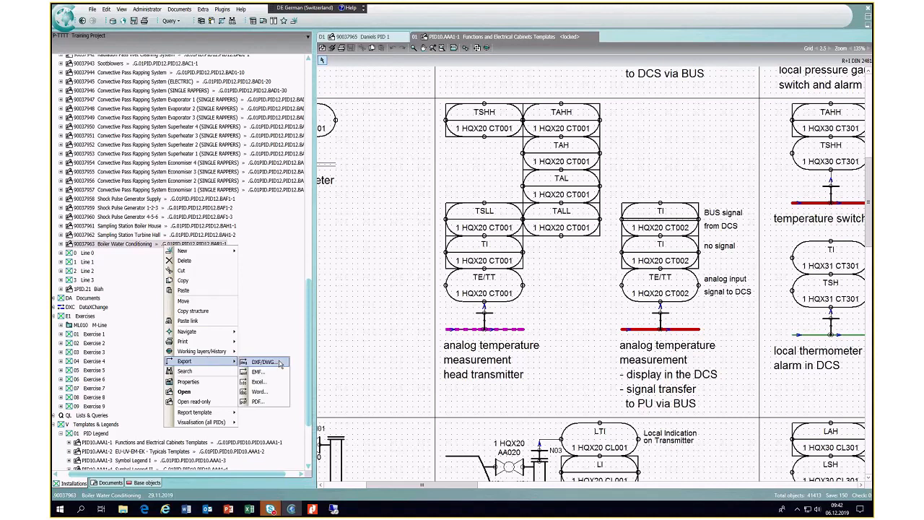
click(265, 362)
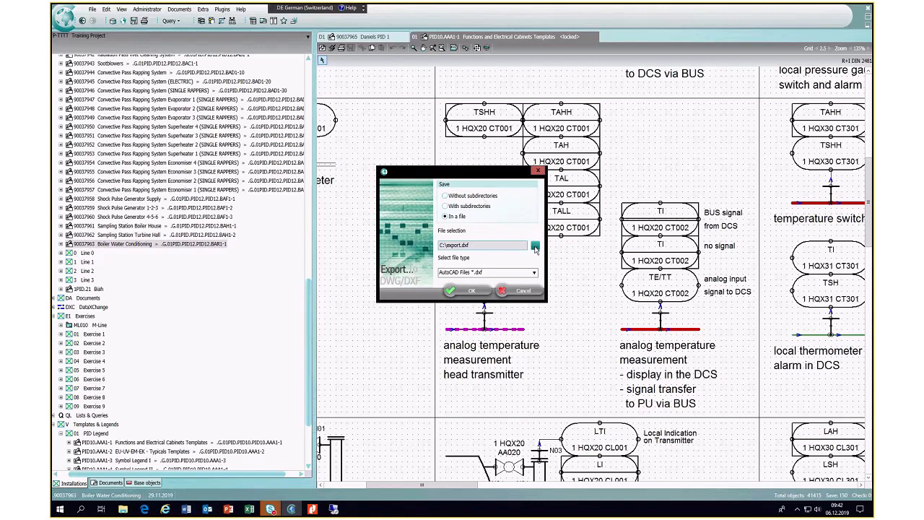
- Browse for the export file's location and permit all file access for this site without being asked again
click(535, 247)
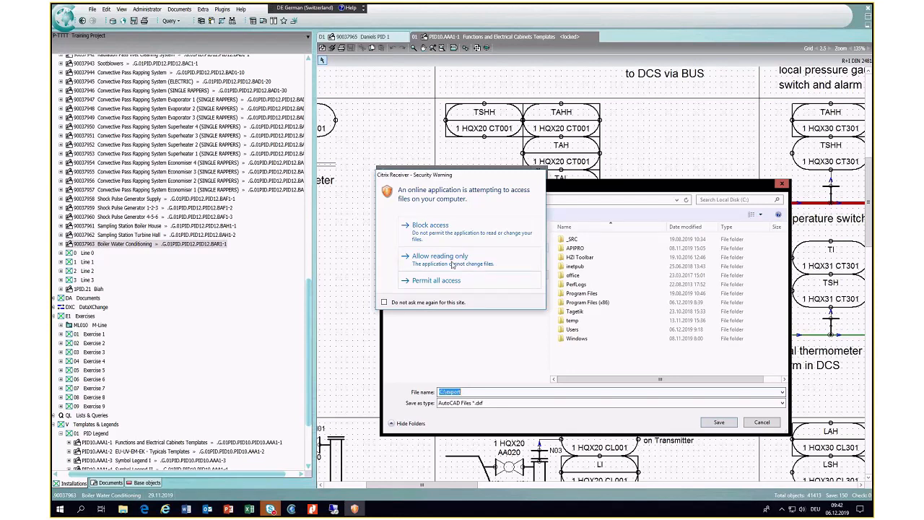
click(384, 302)
click(437, 281)
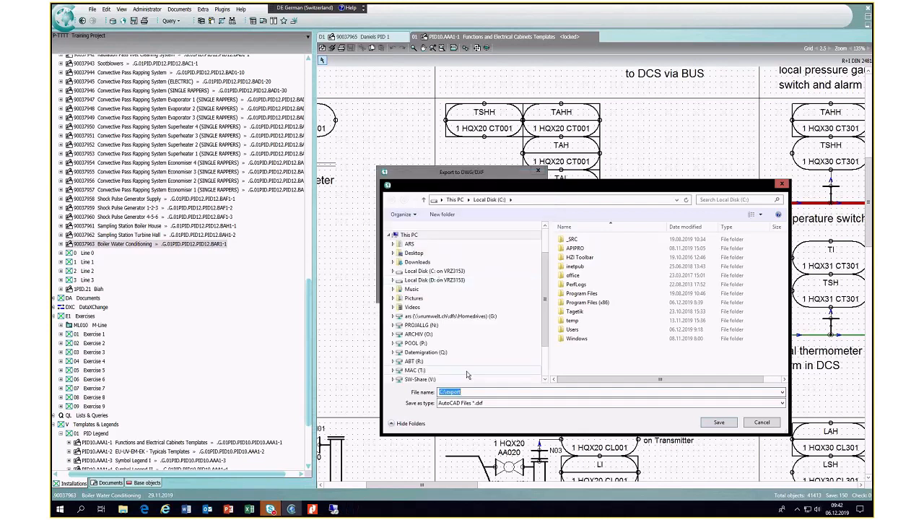
- Set the export file to be saved as export in the ars folder on POOL (P:) with the AutoCAD DXF type
click(416, 343)
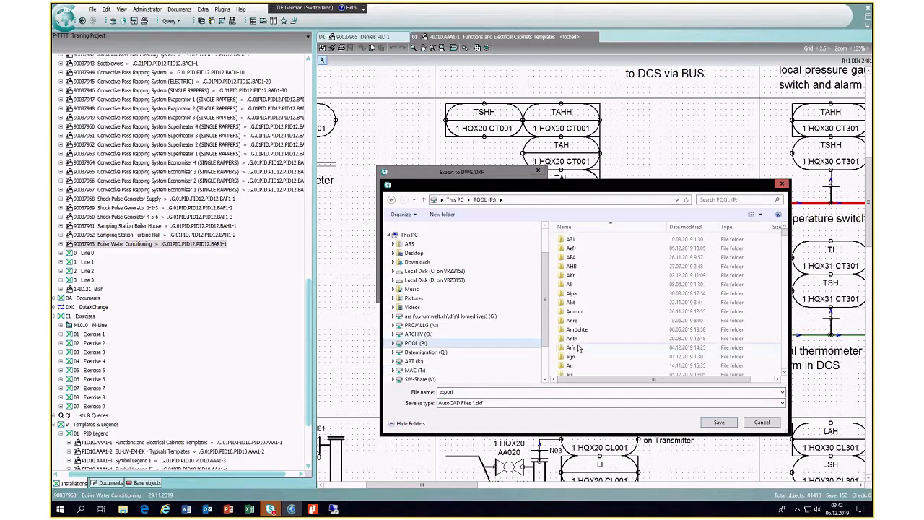
click(571, 348)
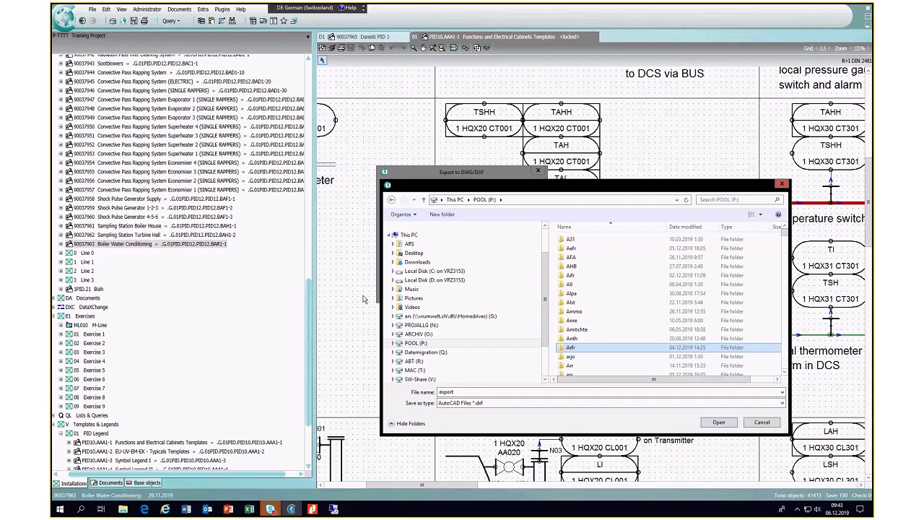
scroll(578, 303, down, 2)
click(579, 327)
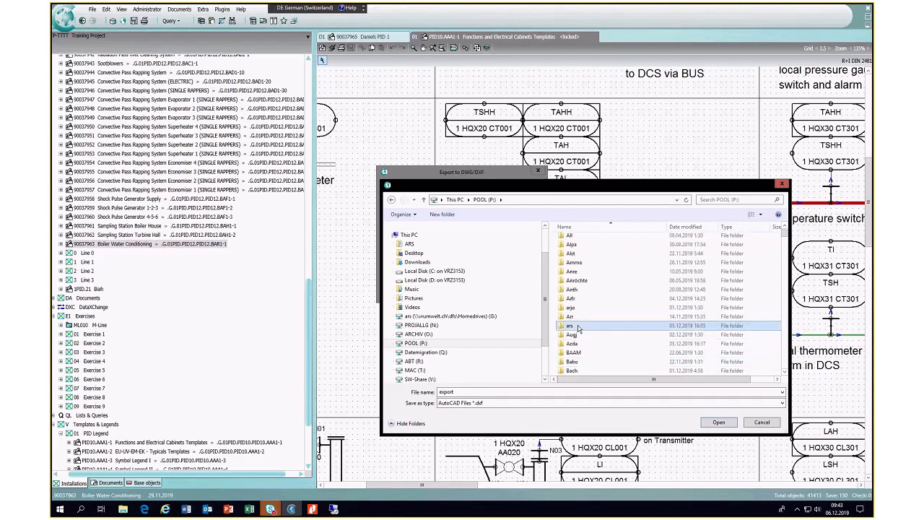
double_click(579, 326)
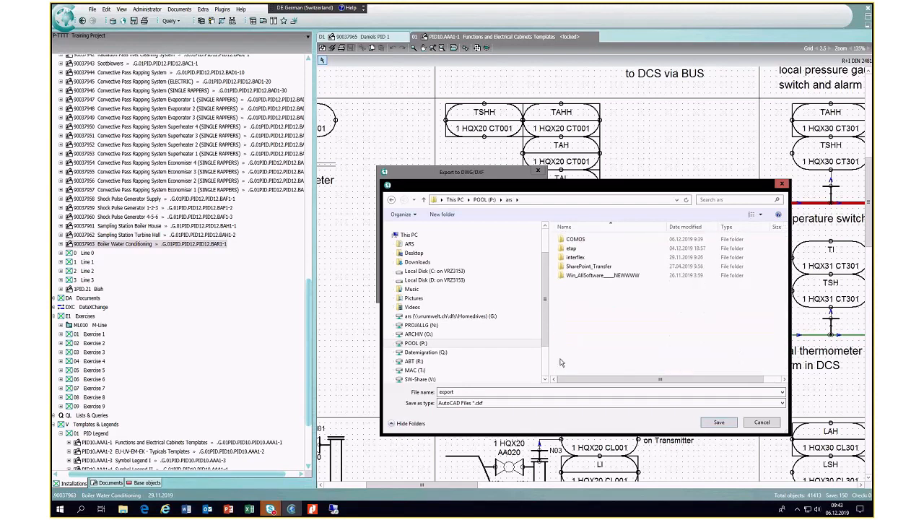
click(467, 390)
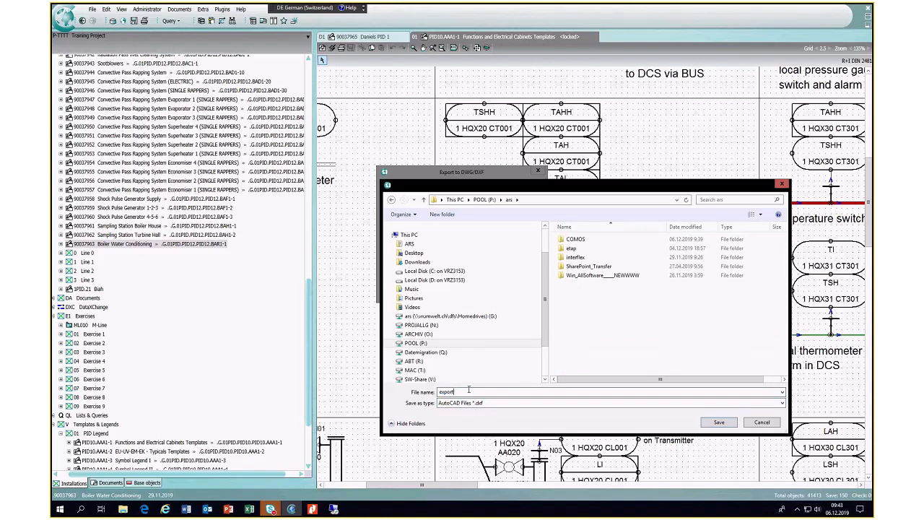
click(782, 403)
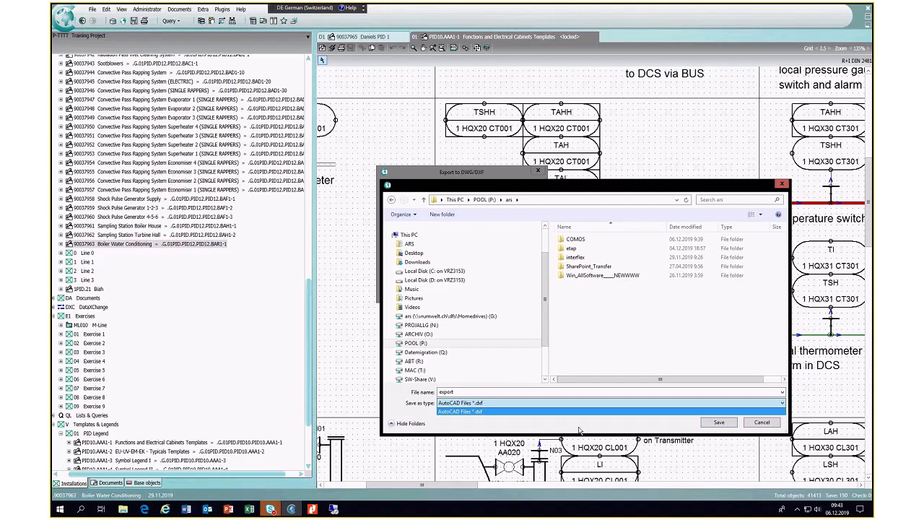
click(630, 412)
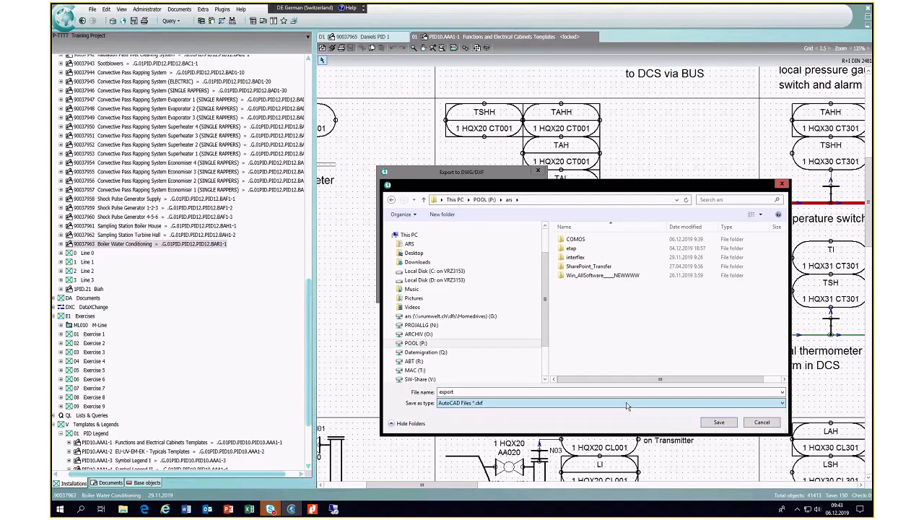
click(719, 423)
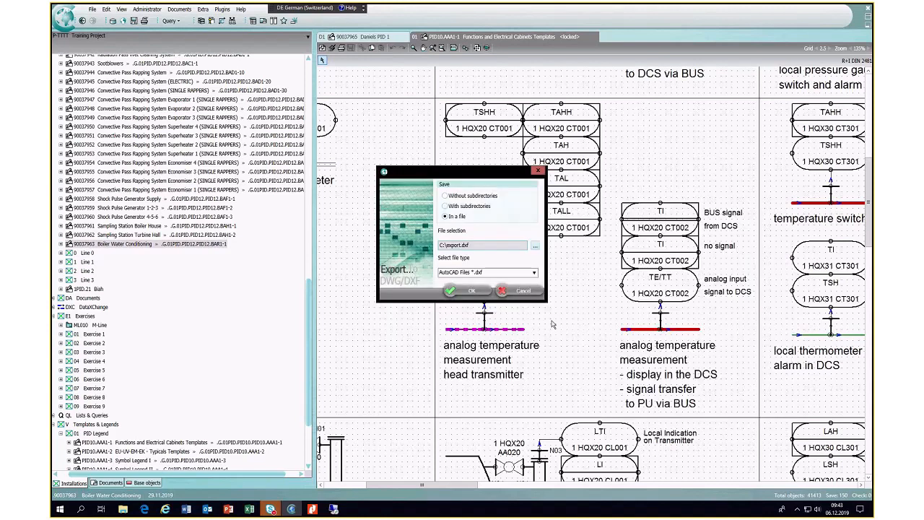
- Switch the export's file type to AutoCAD Files *.dwg and run the export
click(535, 274)
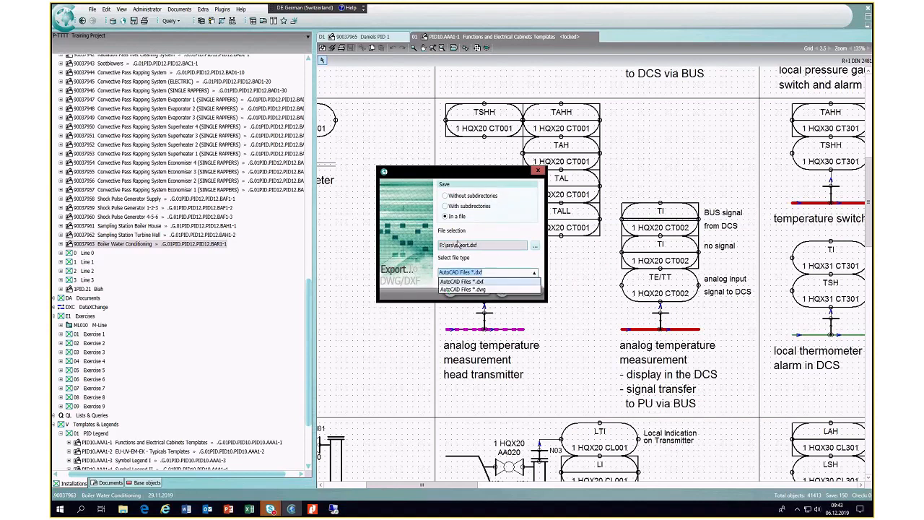
click(501, 260)
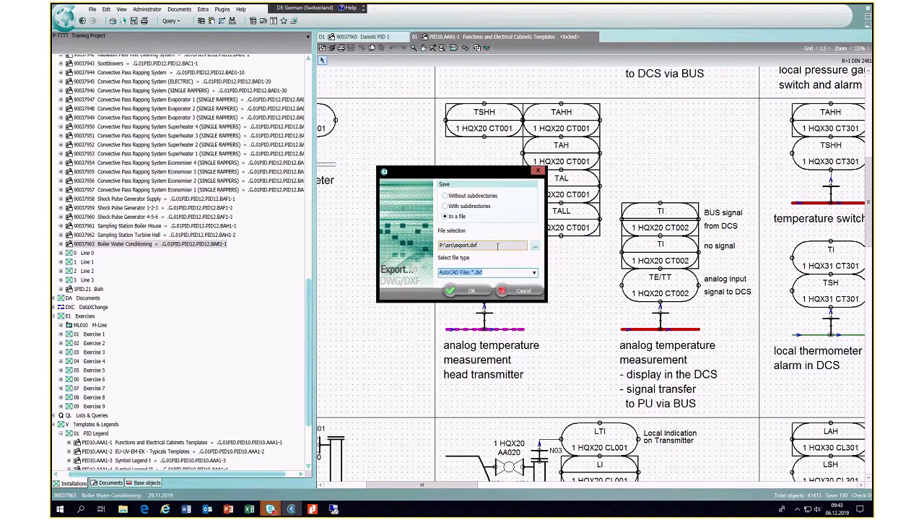
click(534, 275)
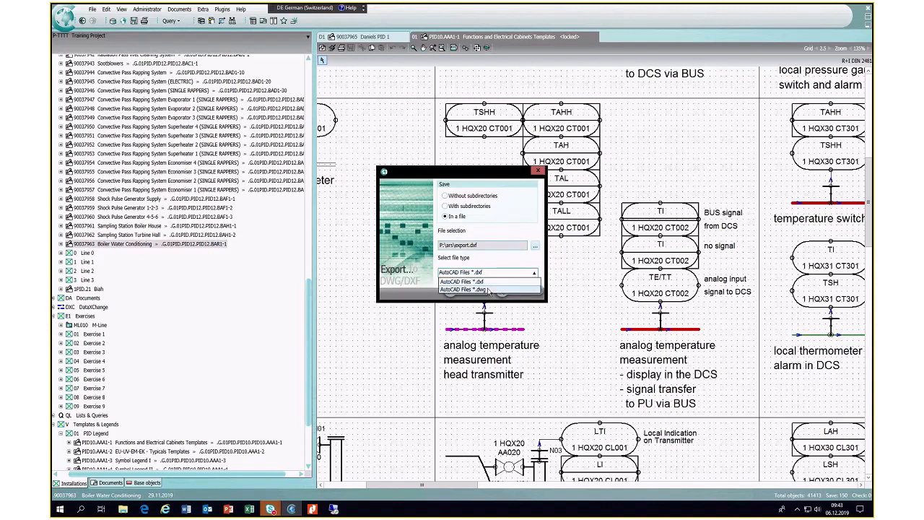
click(481, 290)
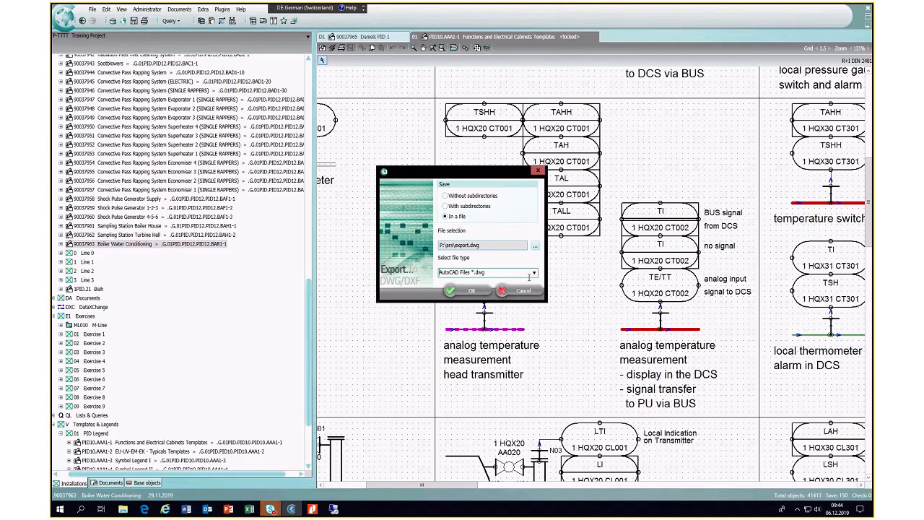
click(464, 290)
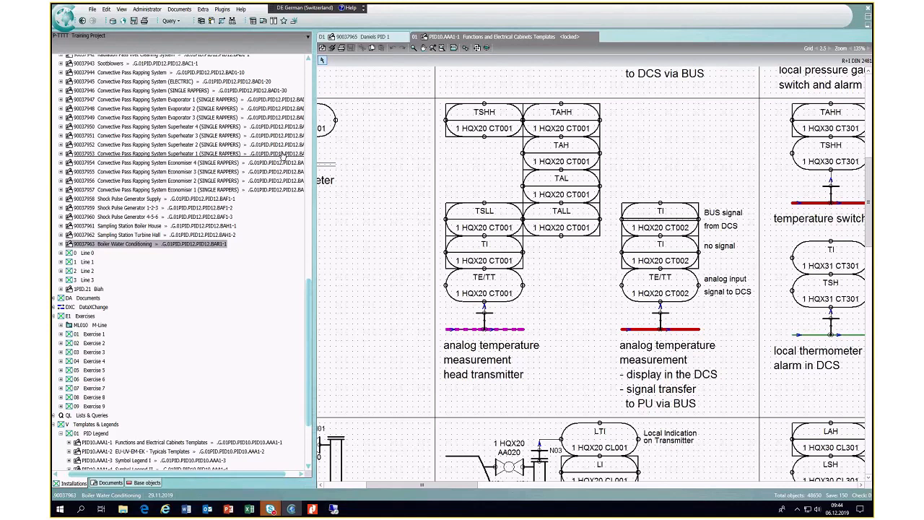
- Open the overview of all document tools
click(180, 10)
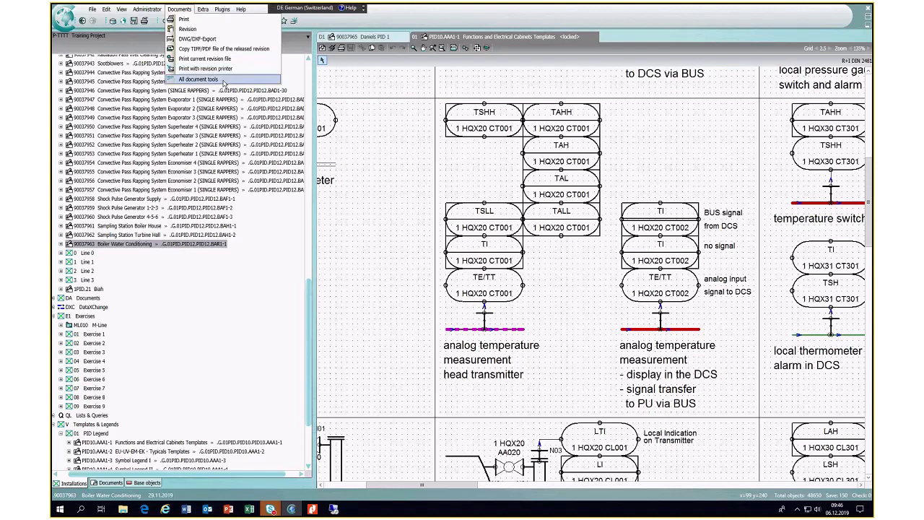
click(224, 81)
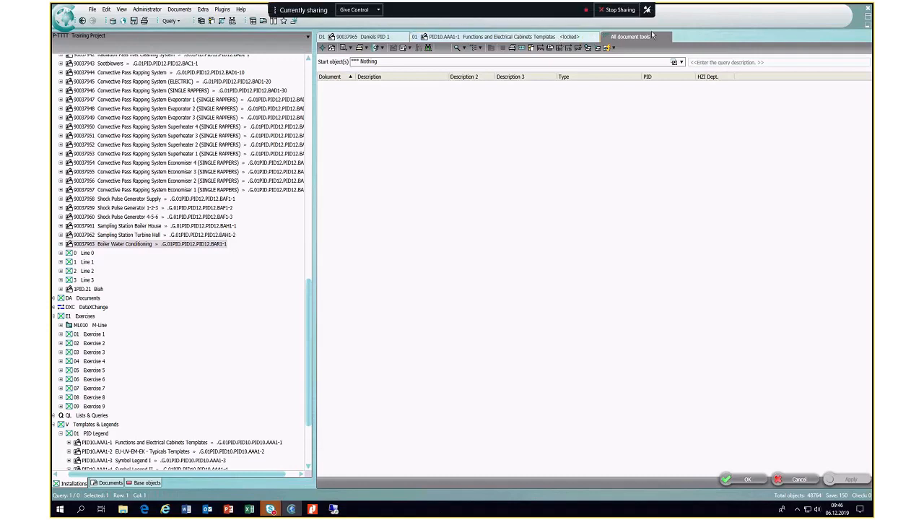
- Return to the Functions and Electrical Cabinets Templates drawing, try a coarser grid, and restore the grid to 2.5
click(525, 38)
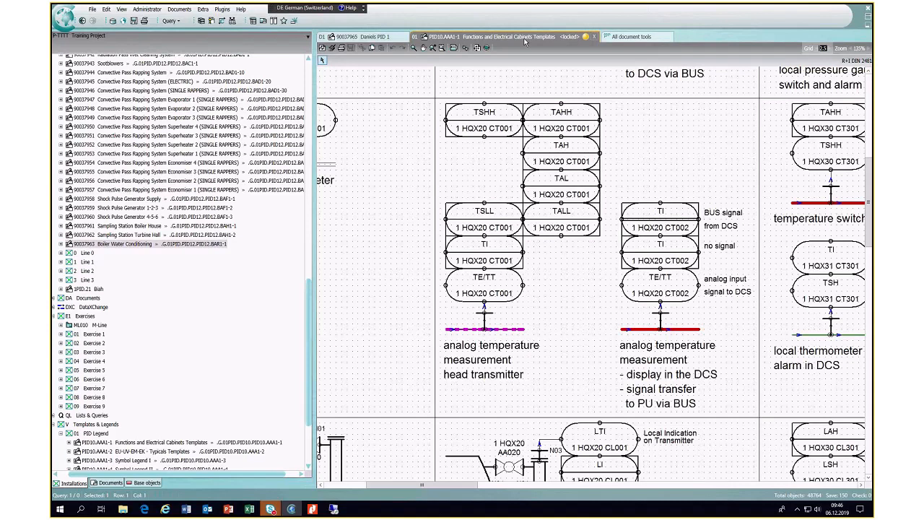
click(829, 48)
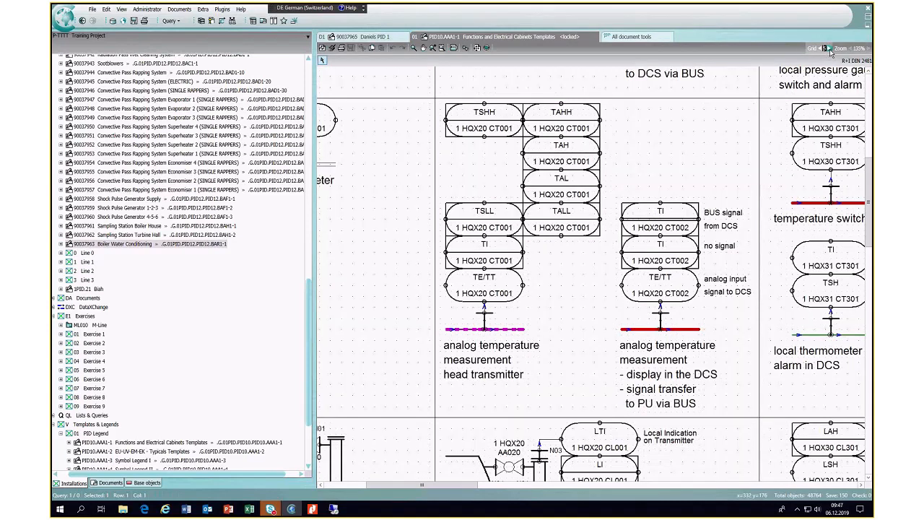
click(821, 48)
- Launch the Comos Explorer file browser from the CAD - CAE program group
click(61, 509)
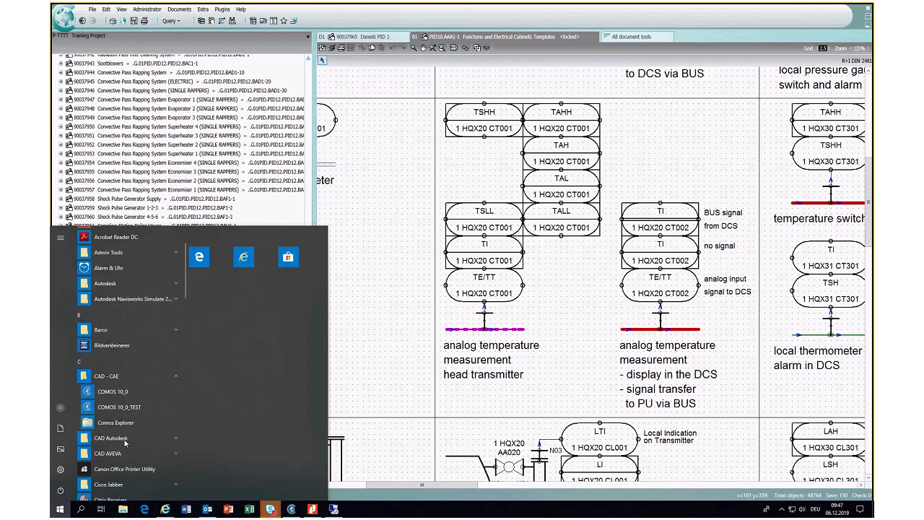
scroll(125, 433, down, 4)
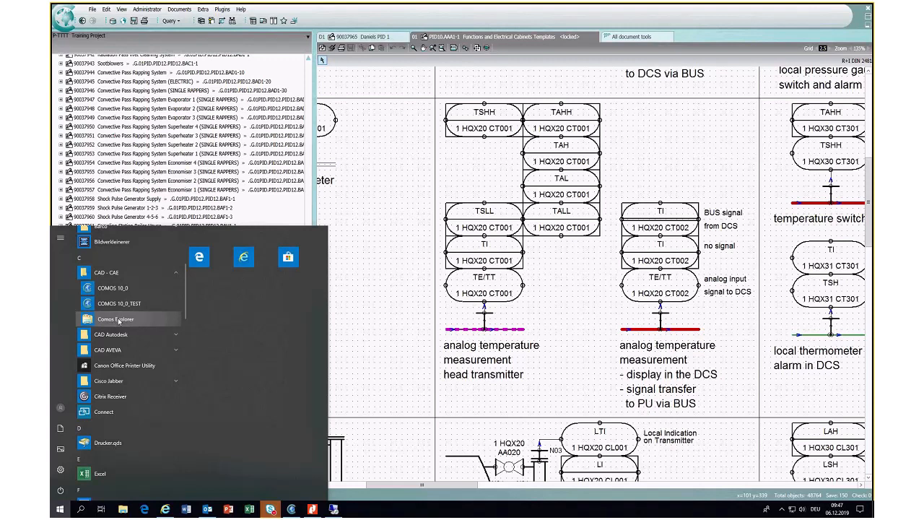
click(119, 320)
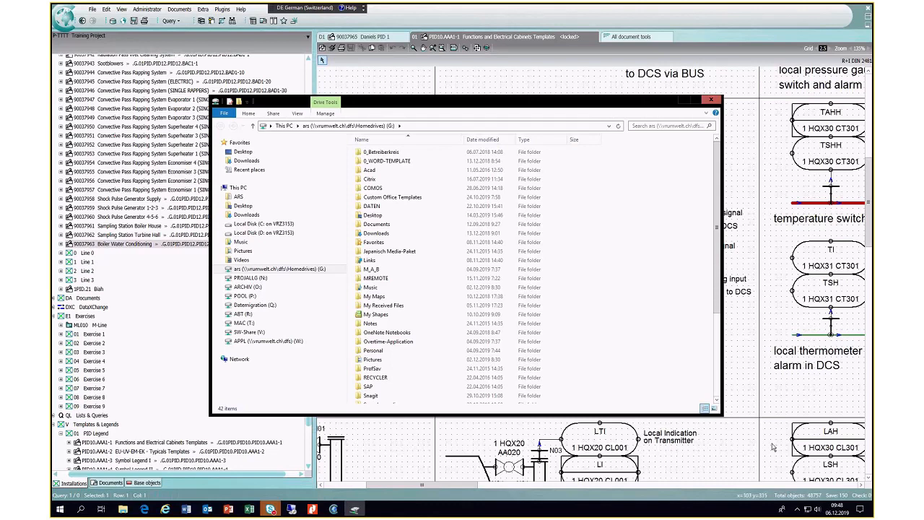
- Open the Citrix Connection Center and examine the active Comos and Comos Explorer connections
click(798, 509)
click(783, 510)
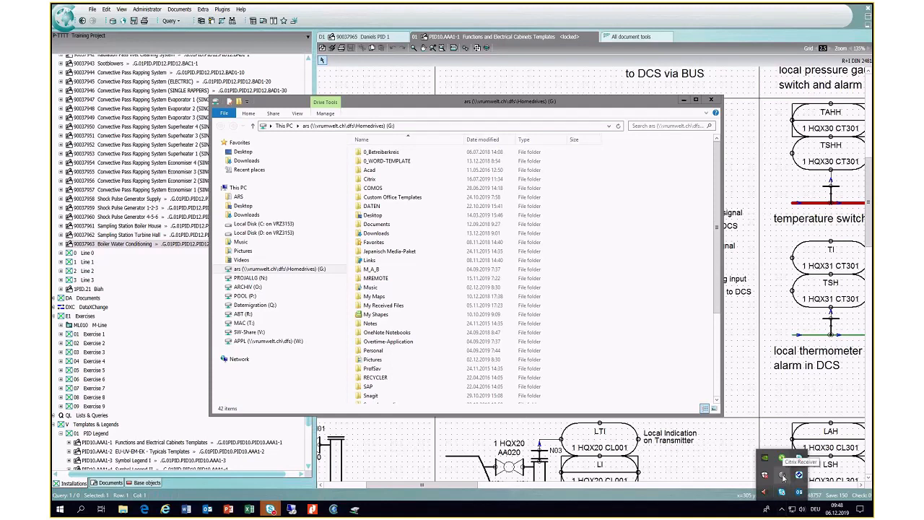
right_click(783, 478)
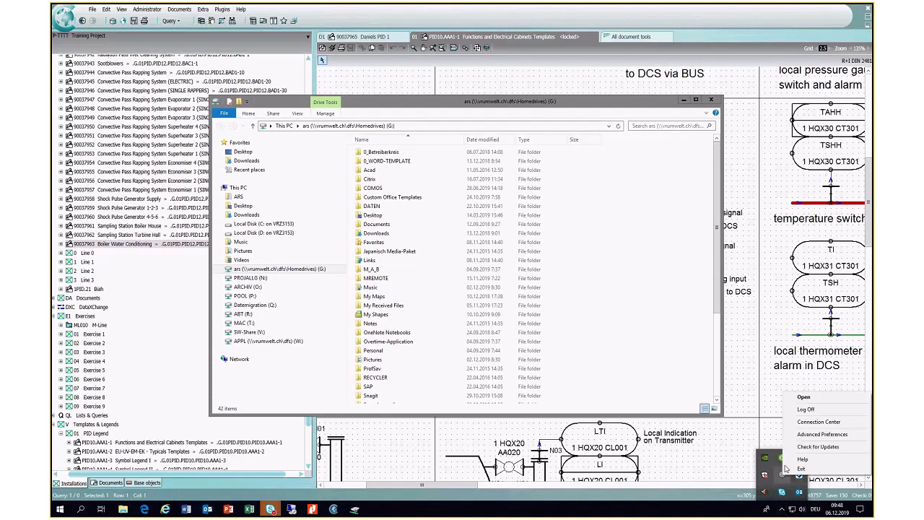
click(800, 424)
drag(470, 150, 659, 225)
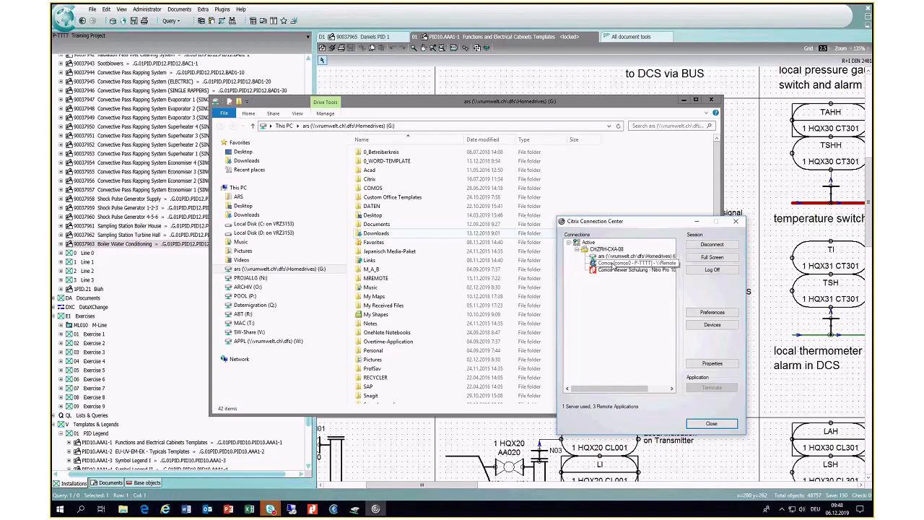
click(624, 268)
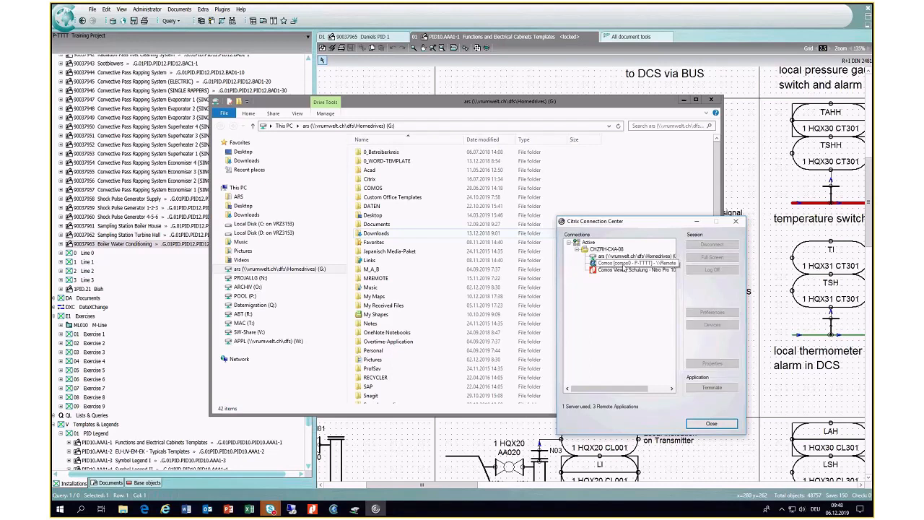
click(624, 264)
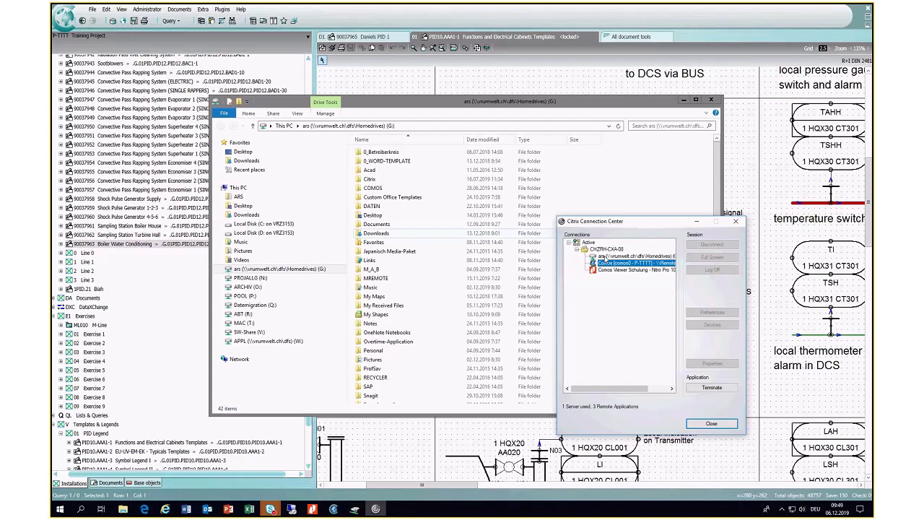
click(605, 257)
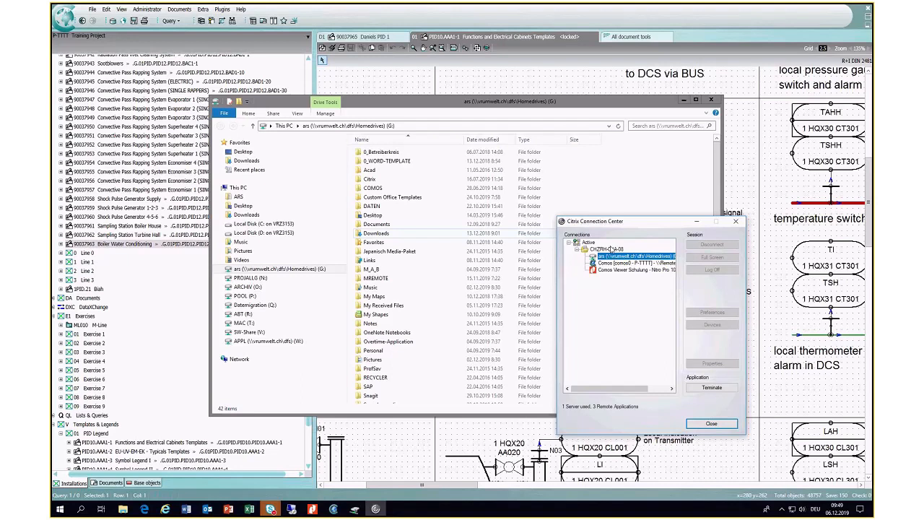
- Show the ars folder on POOL (P:) in the Comos Explorer and move its window clear of the project tree
click(249, 269)
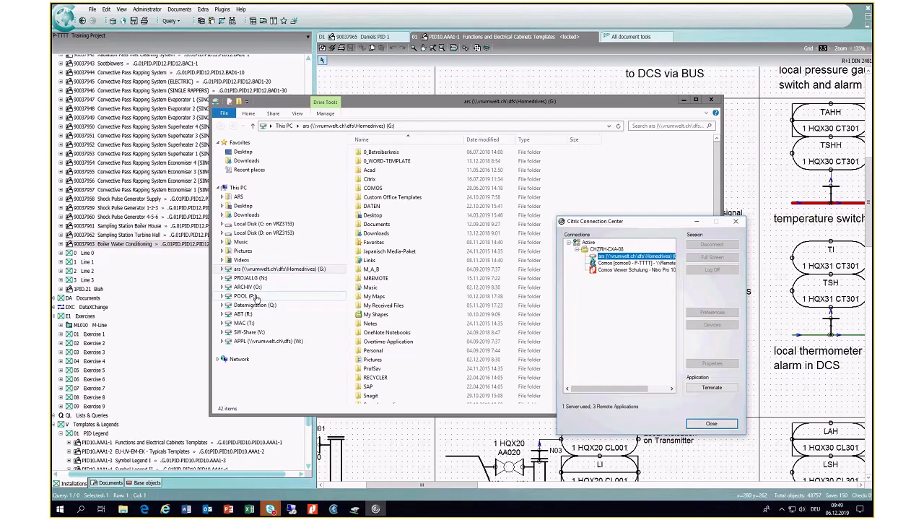
click(249, 296)
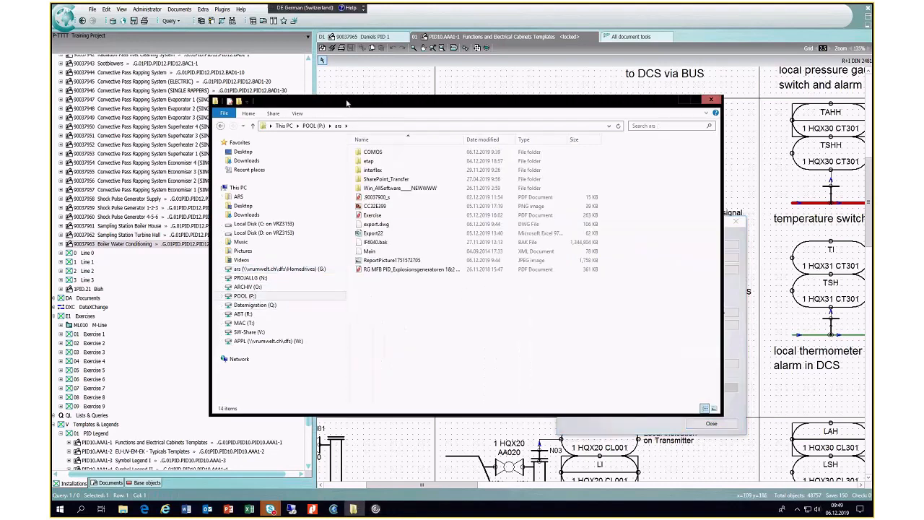
drag(346, 103, 453, 114)
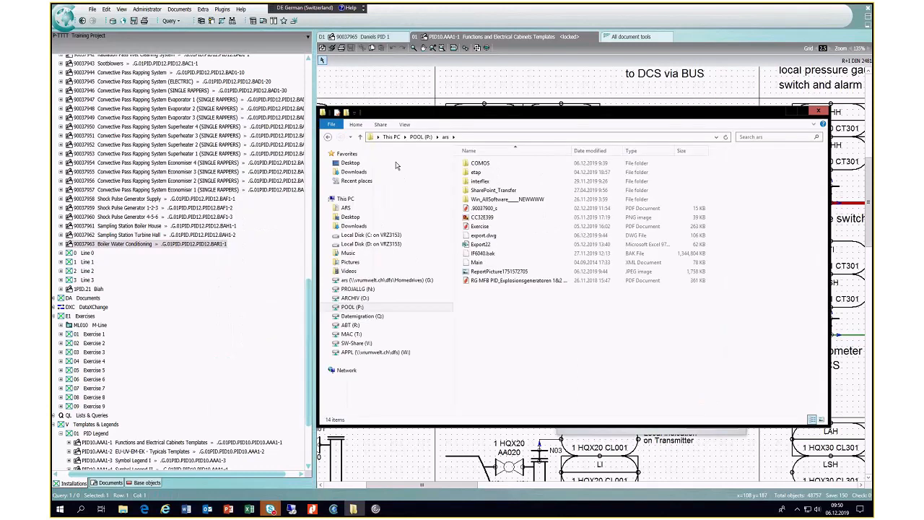
- Return to Comos and expand Installations, Trainer and Documents at the start of the project tree
click(311, 285)
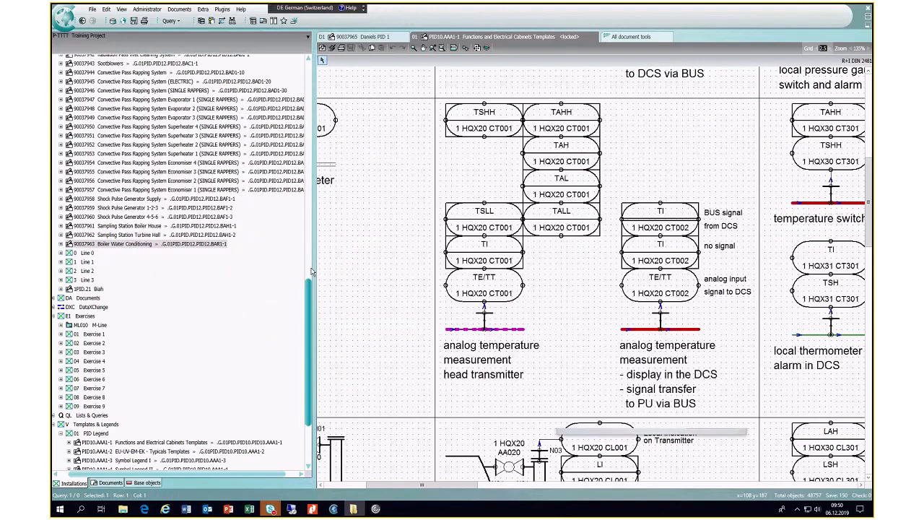
drag(311, 271, 309, 58)
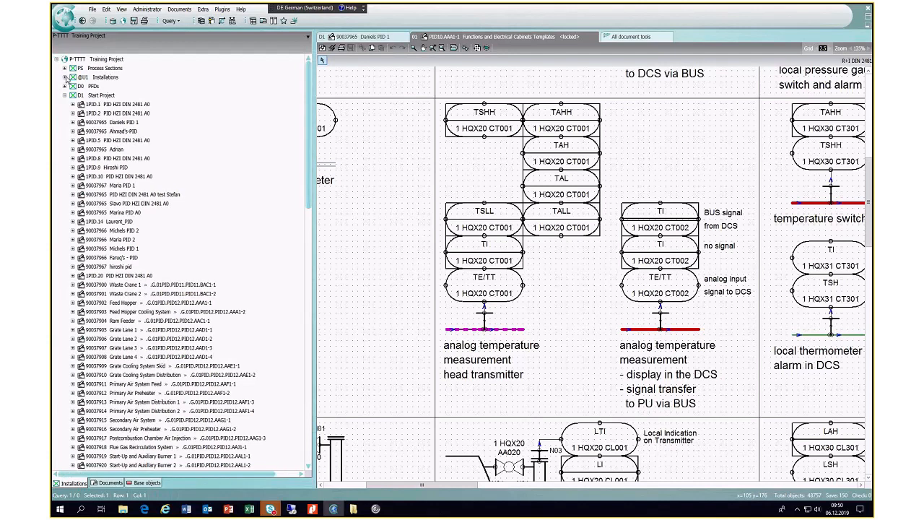
click(65, 77)
click(72, 86)
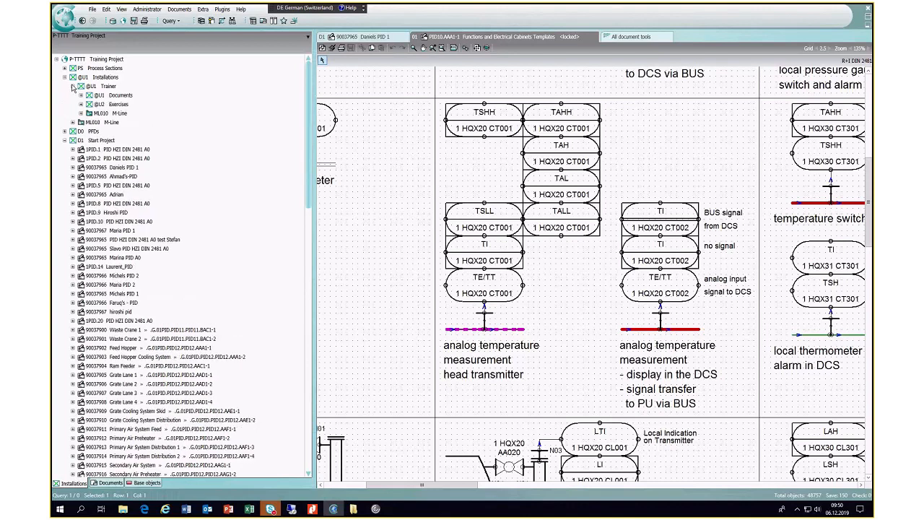
click(81, 96)
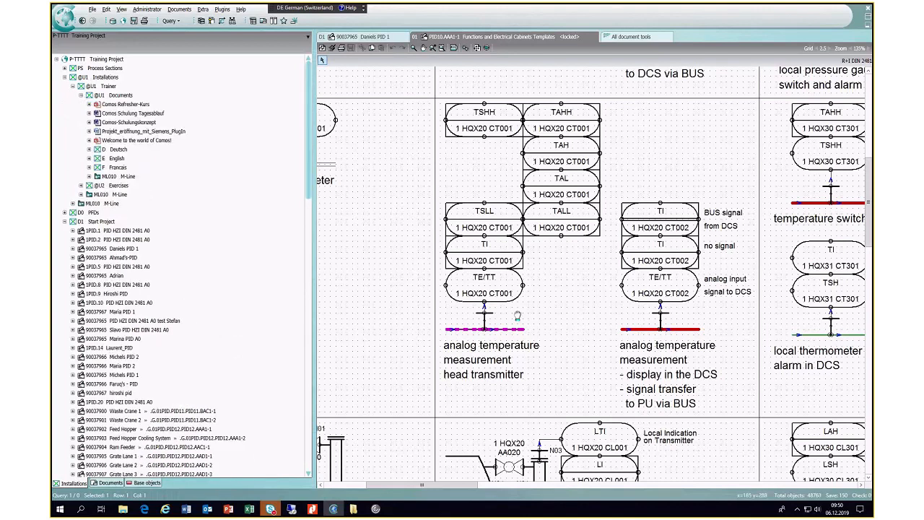
- Import the Exercise PDF from the ars folder in Comos Explorer into the Trainer Documents node as a copy
key(alt+Tab)
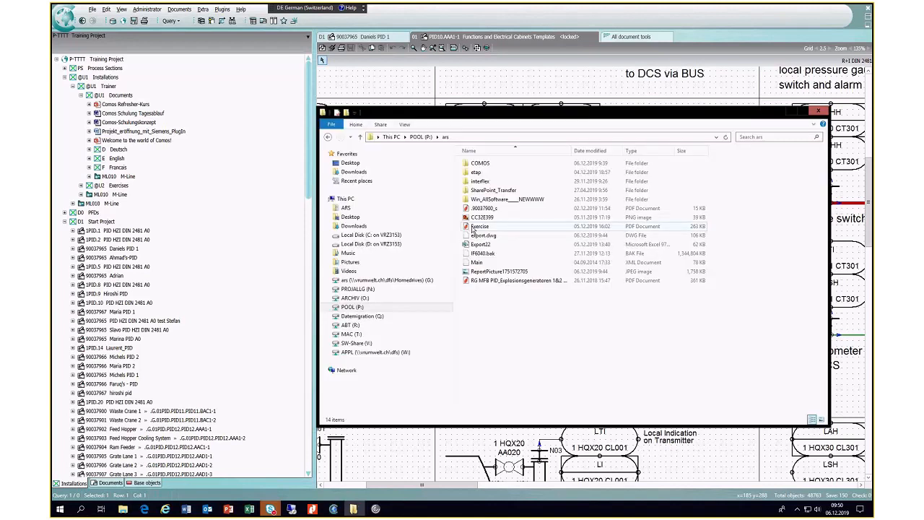
click(467, 228)
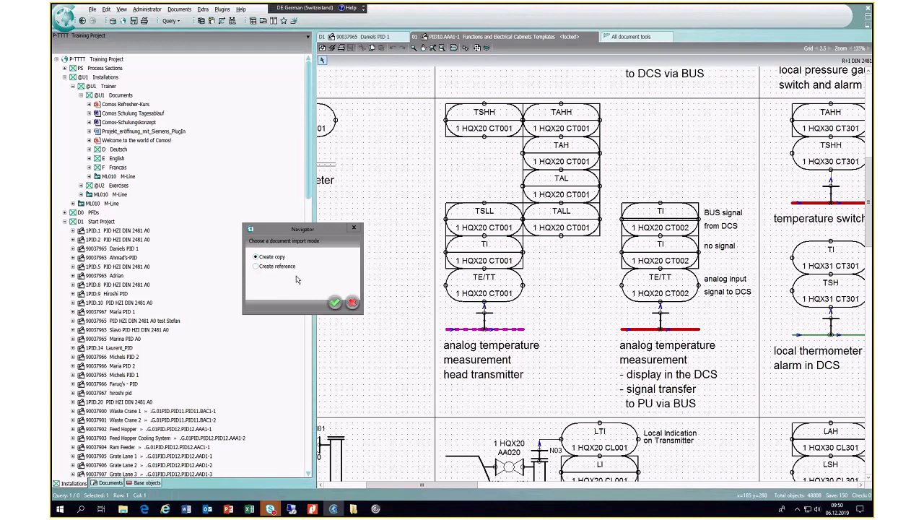
click(351, 303)
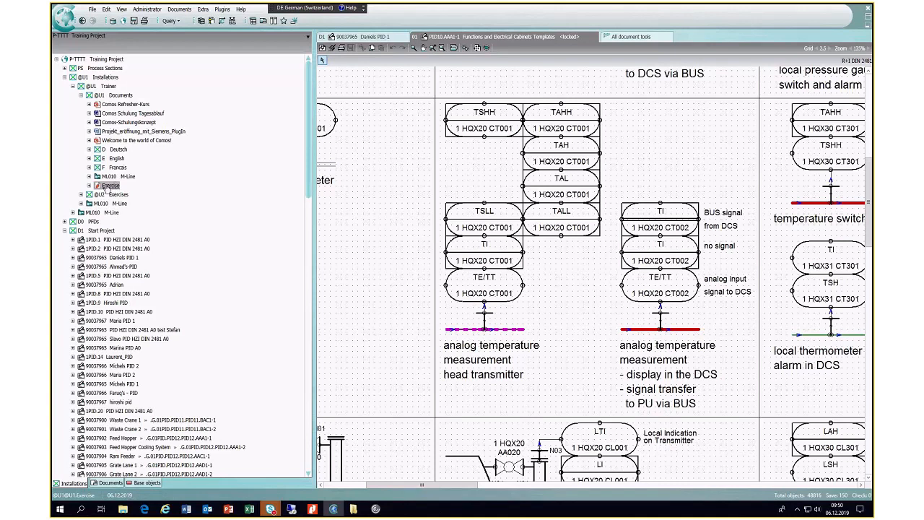
- Try to delete the imported Exercise document from the Trainer Documents node
right_click(106, 188)
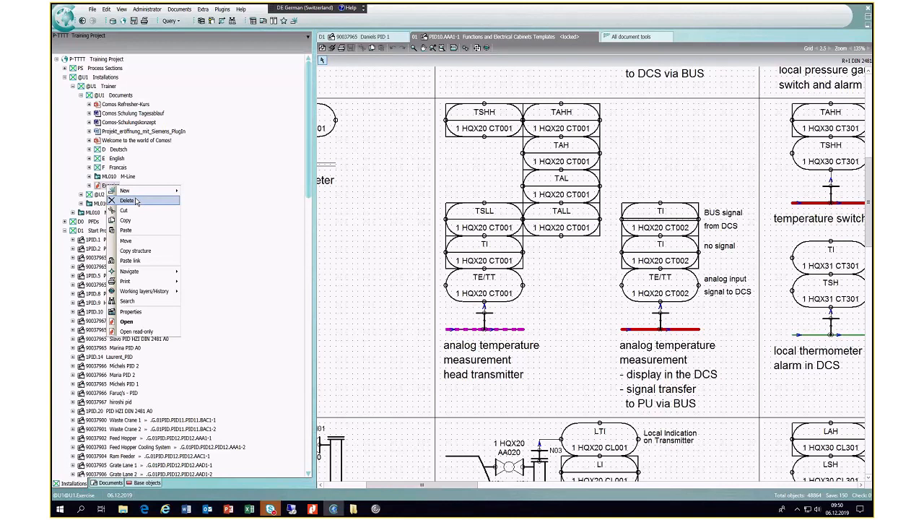
click(136, 202)
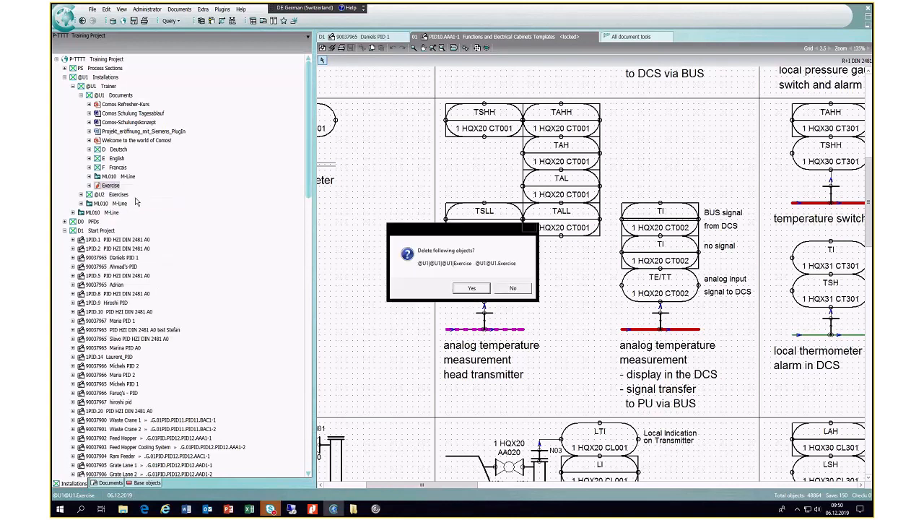
click(472, 288)
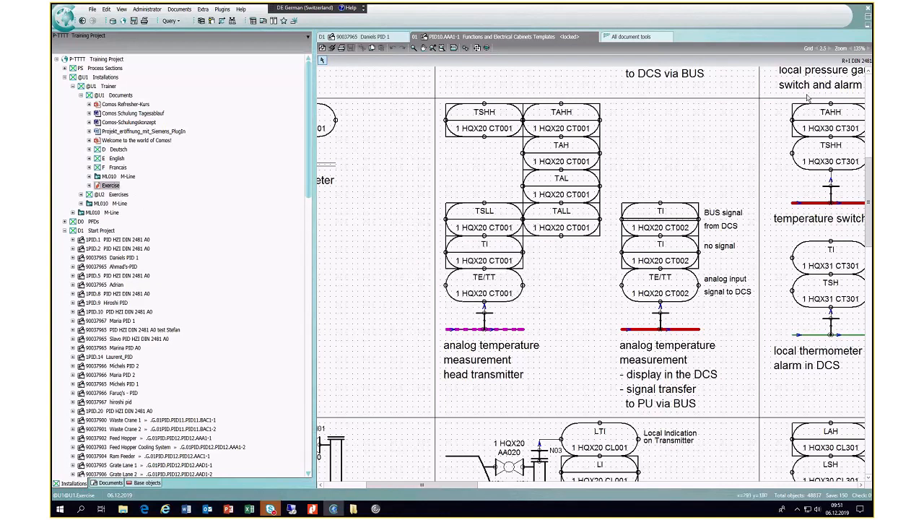
key(alt+Tab)
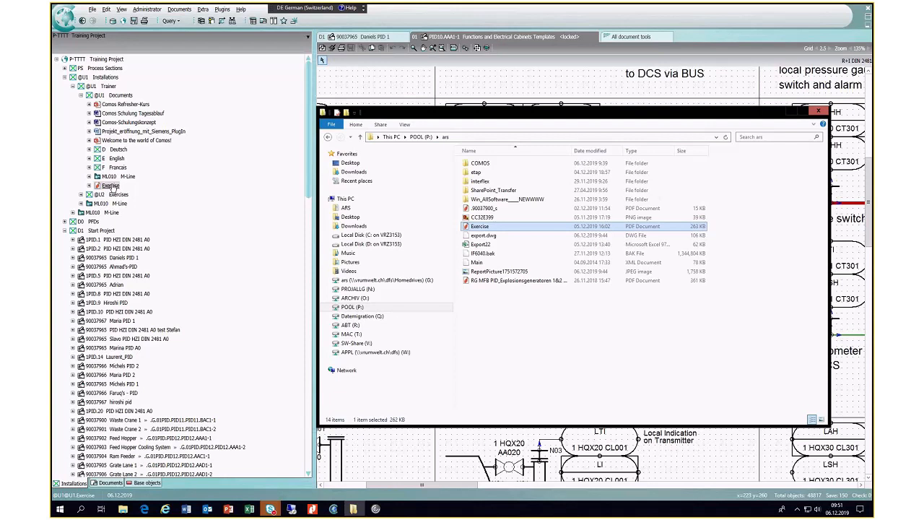
click(787, 107)
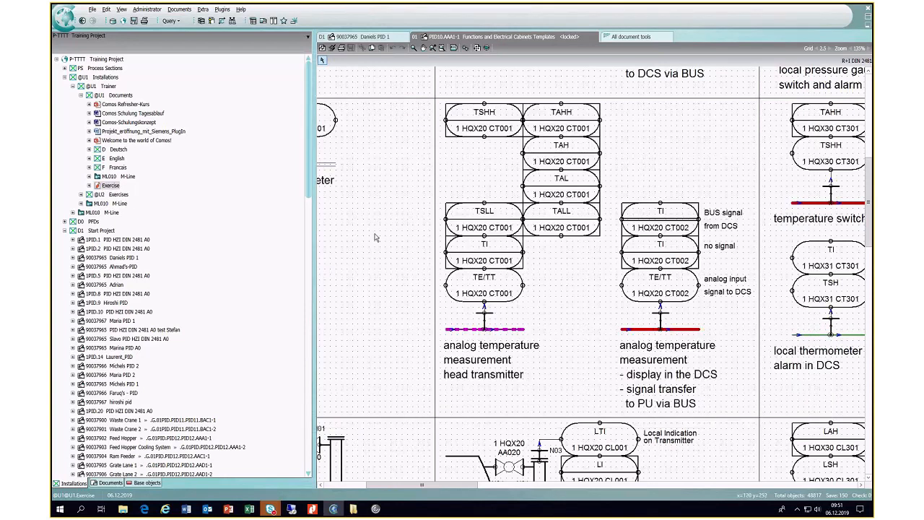
key(alt+Tab)
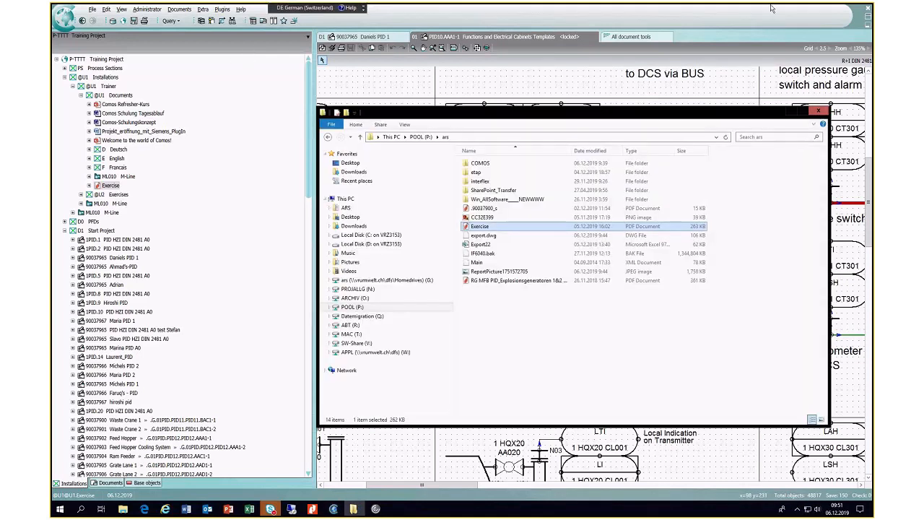
click(792, 111)
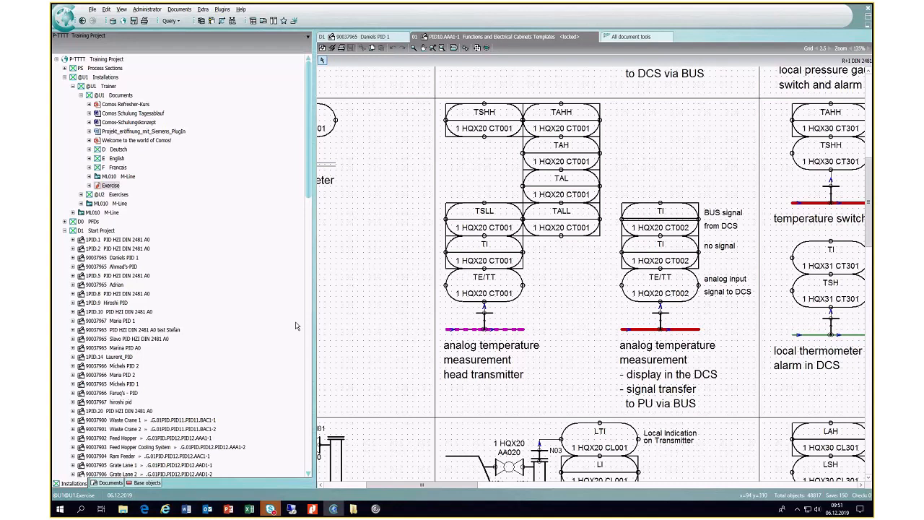
- Open the EU-UV-EM-EK - Typicals Templates document from the PID Legend and narrow the project tree to enlarge the drawing area
drag(309, 164, 320, 436)
double_click(176, 350)
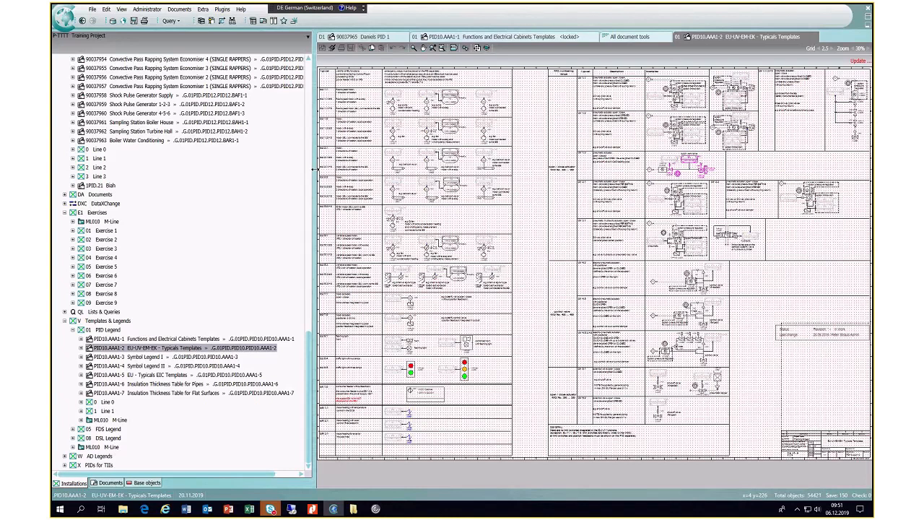
drag(316, 169, 200, 189)
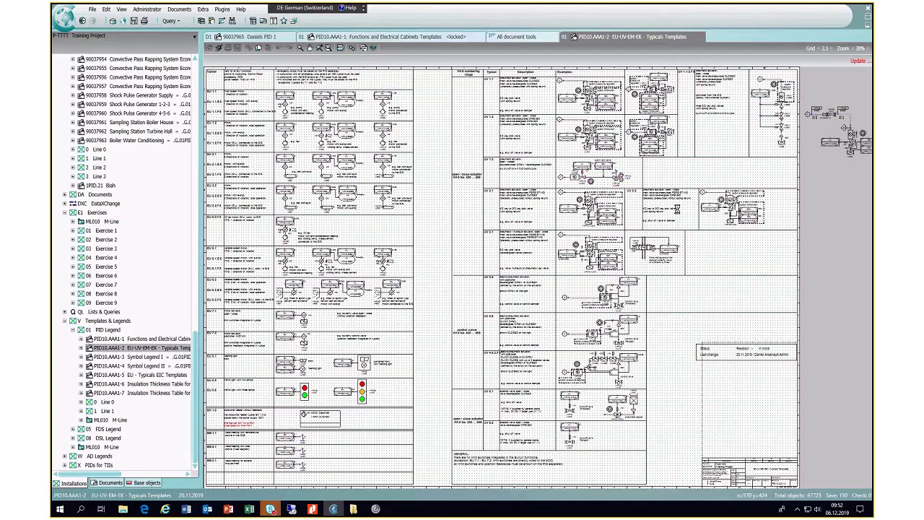
- Copy the first UV 1.2 typical, the pneumatic open/close actuator with pressure regulator and limit switch options
middle_drag(678, 209, 718, 289)
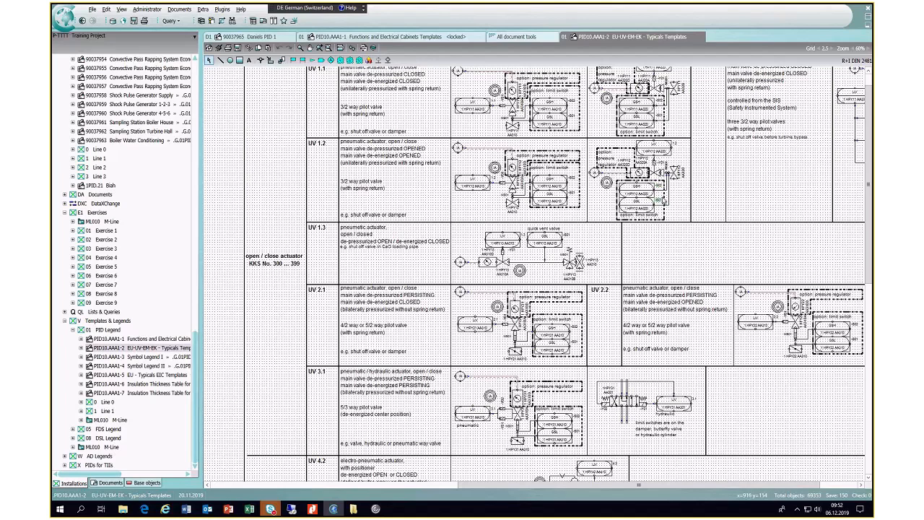
drag(458, 148, 585, 218)
right_click(558, 193)
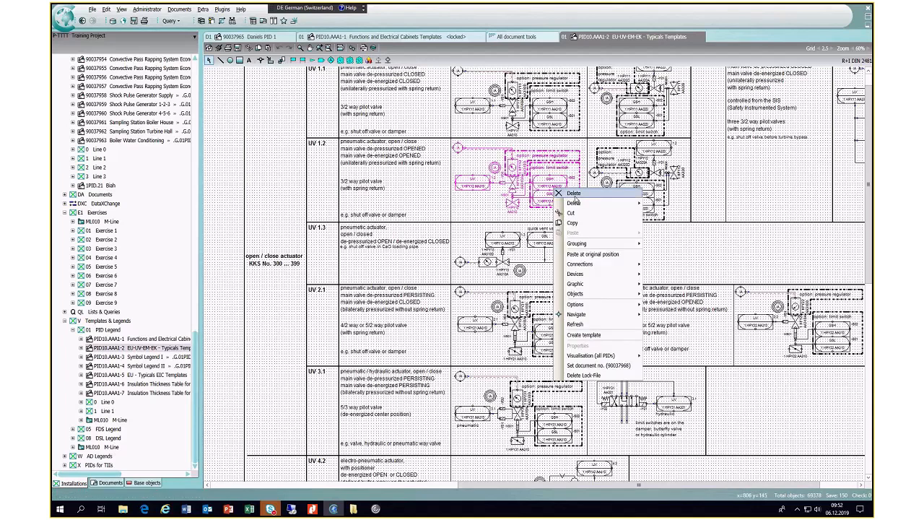
key(Escape)
- Paste the copied typical with the Automatically option into free space beside the External PID box on PID 90037965
click(258, 36)
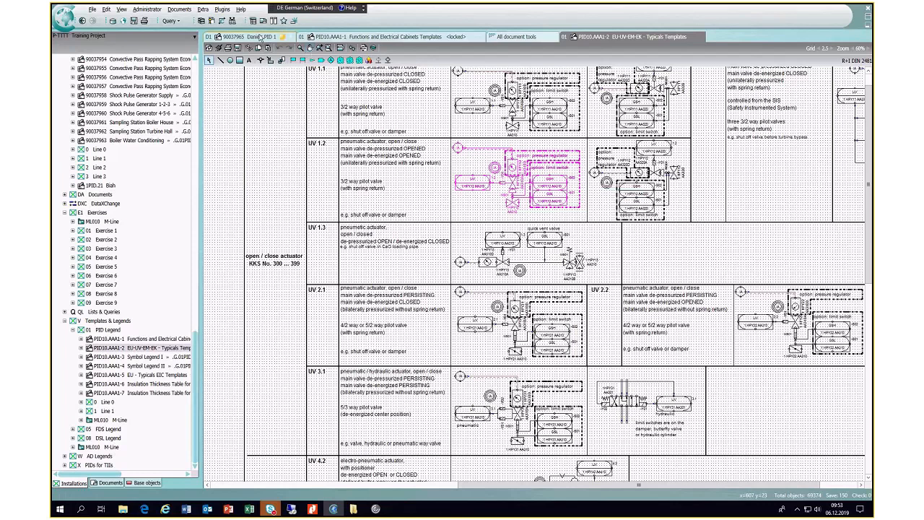
scroll(554, 311, down, 5)
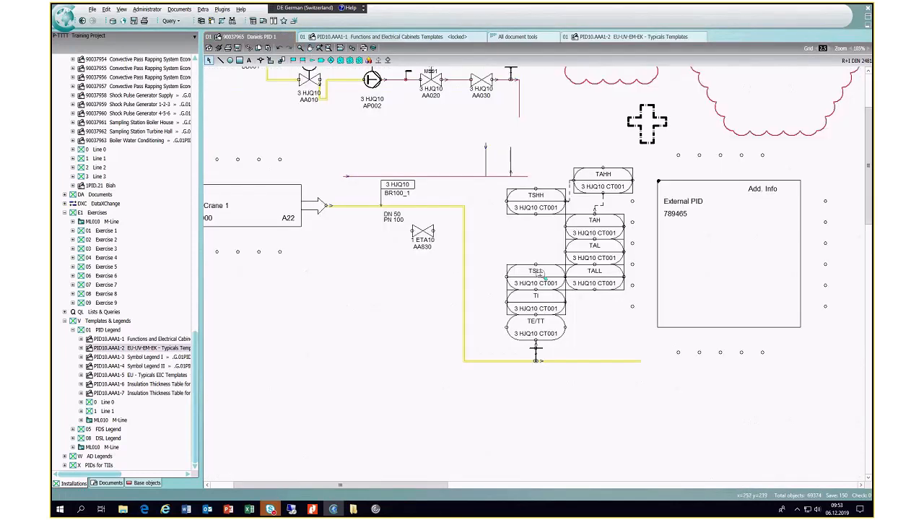
right_click(709, 311)
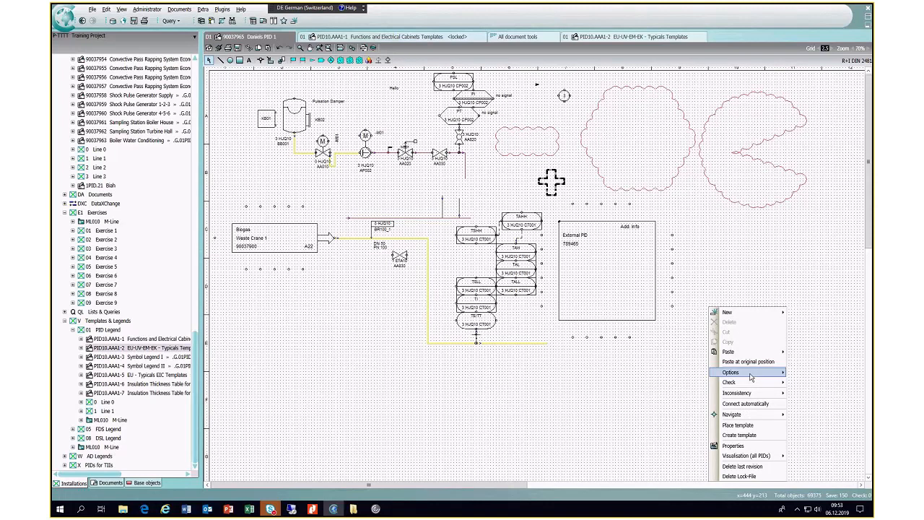
mouse_move(776, 352)
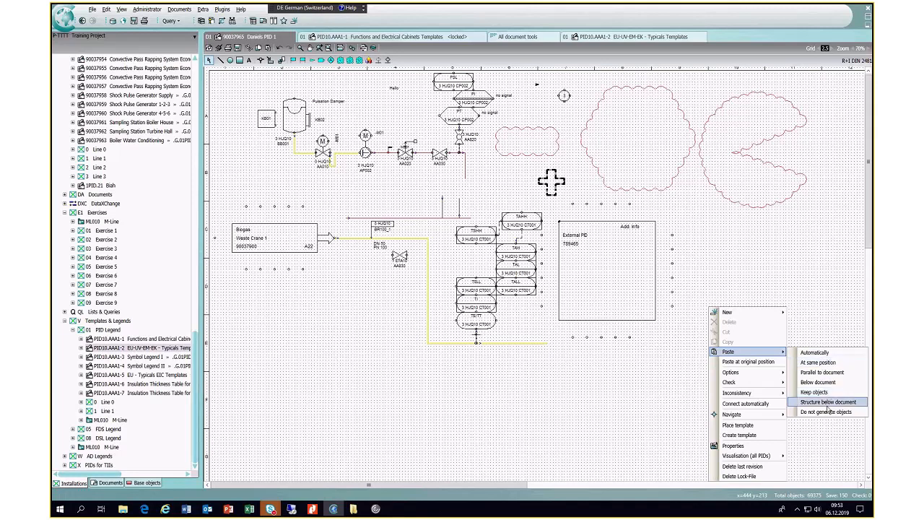
click(827, 353)
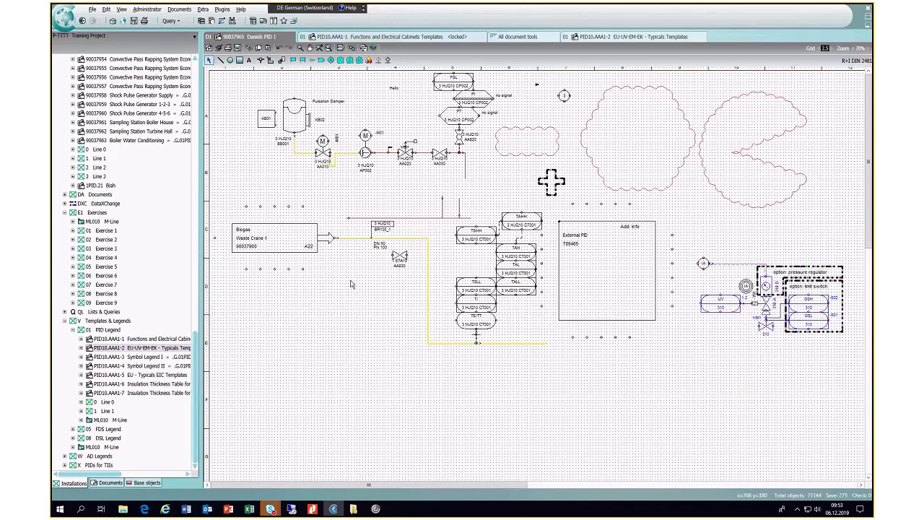
- Navigate from the pipe segment after the TE/TT measurement to its object in the project tree and locate its parent system node
right_click(530, 353)
click(513, 355)
right_click(509, 343)
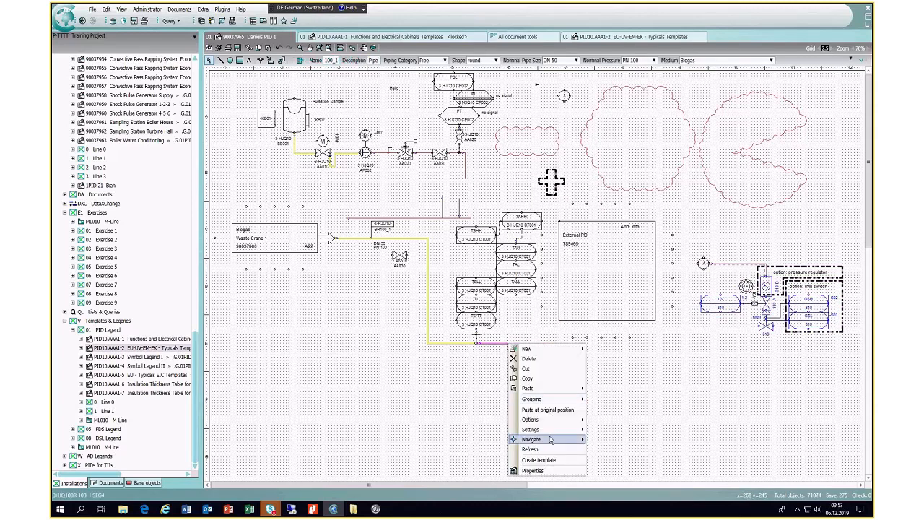
click(551, 440)
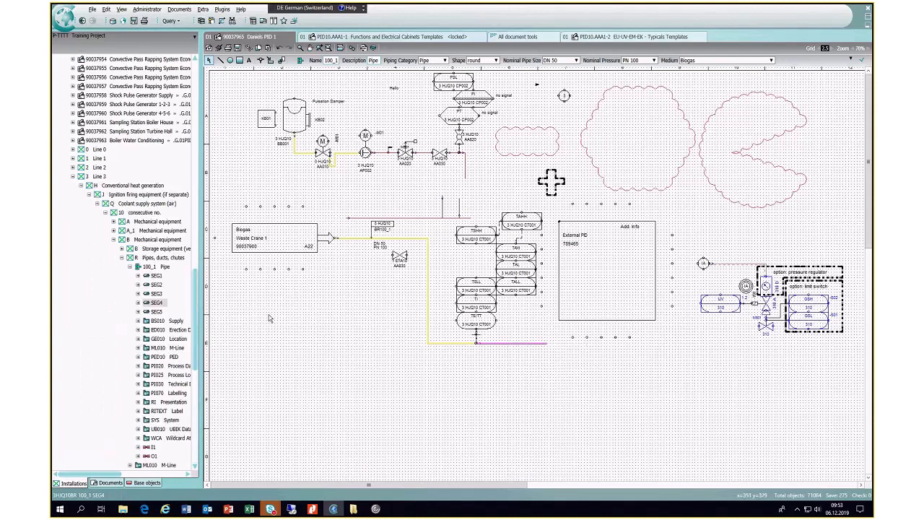
scroll(176, 279, up, 8)
scroll(175, 279, down, 3)
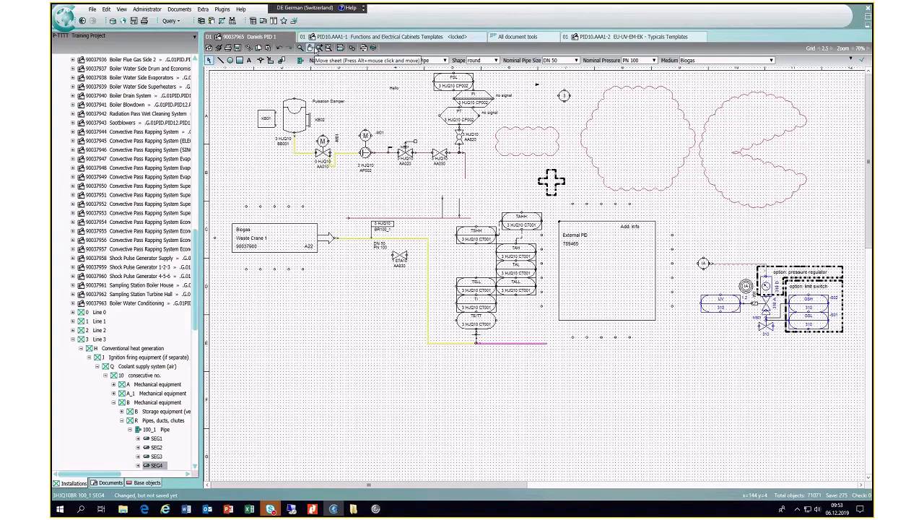
- Assign the whole pasted UV typical to the 10 consecutive no. node of the coolant supply system, using Automatically mode
key(Escape)
drag(698, 244, 845, 345)
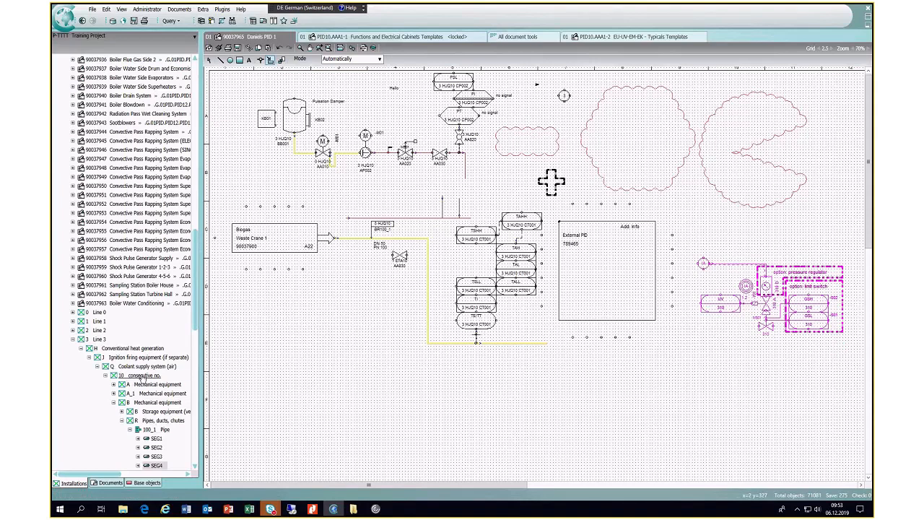
click(130, 378)
drag(130, 379, 767, 327)
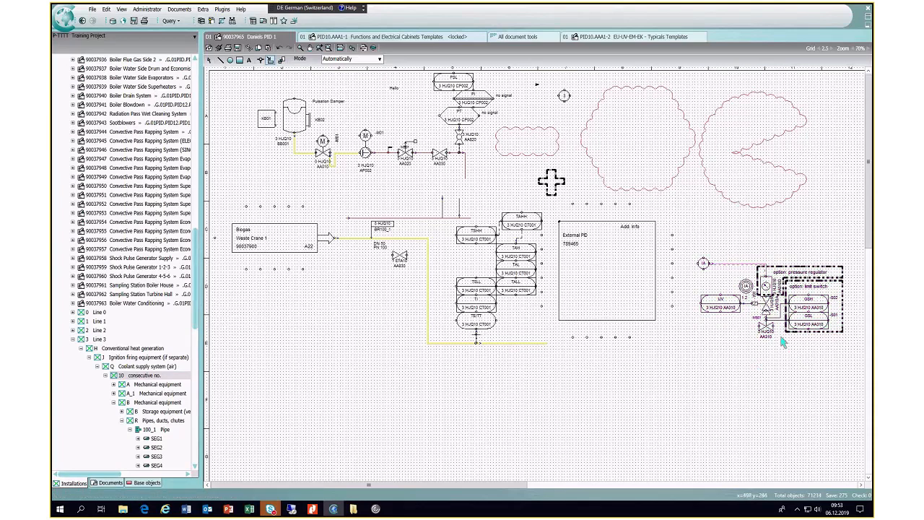
drag(682, 254, 835, 339)
scroll(634, 275, down, 2)
middle_drag(675, 419, 569, 339)
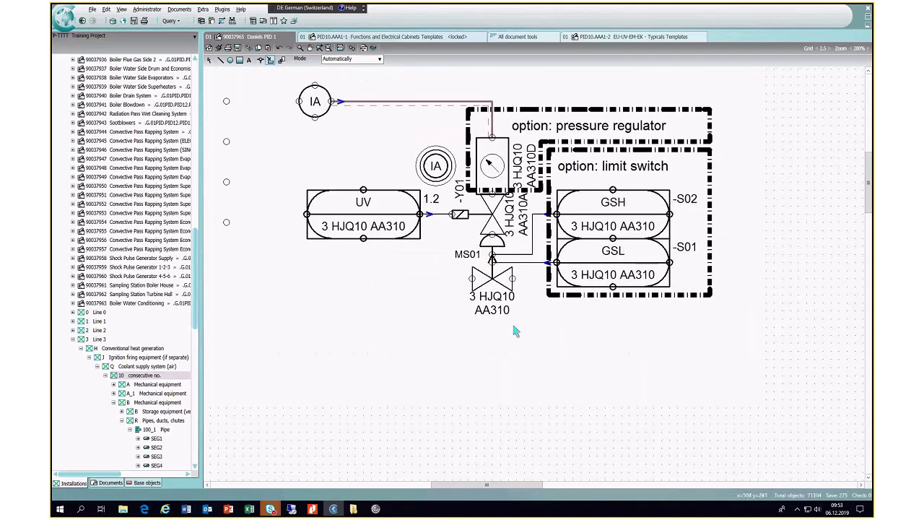
key(Escape)
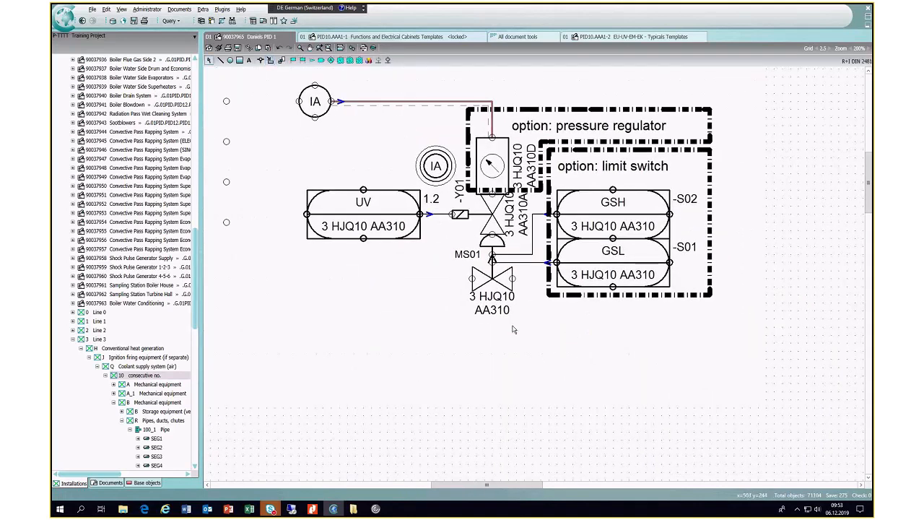
- Navigate from valve 3 HJQ10 AA310 to its object in the project tree, examine its sub-elements and widen the tree
click(496, 283)
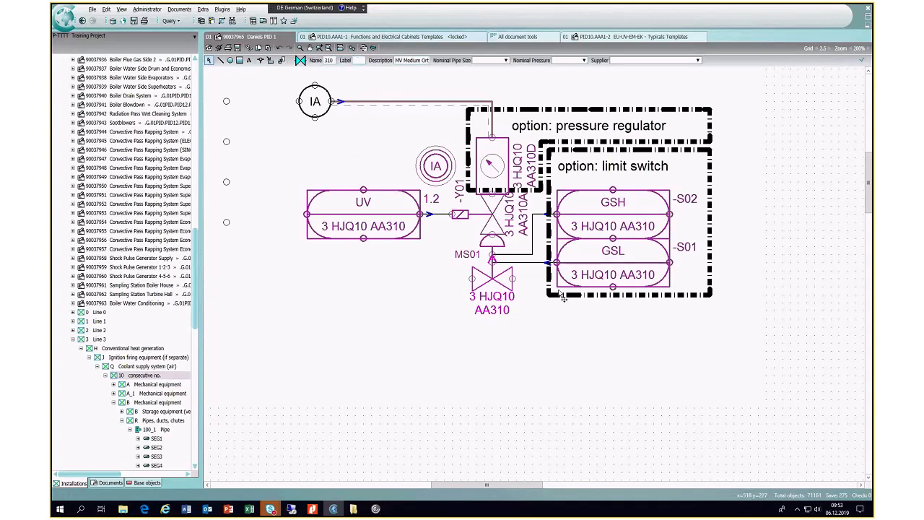
right_click(509, 291)
mouse_move(563, 403)
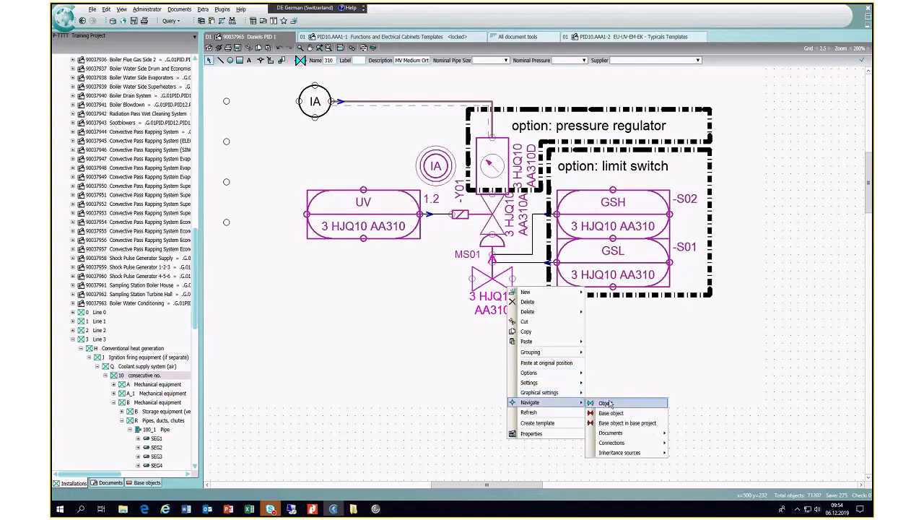
click(605, 403)
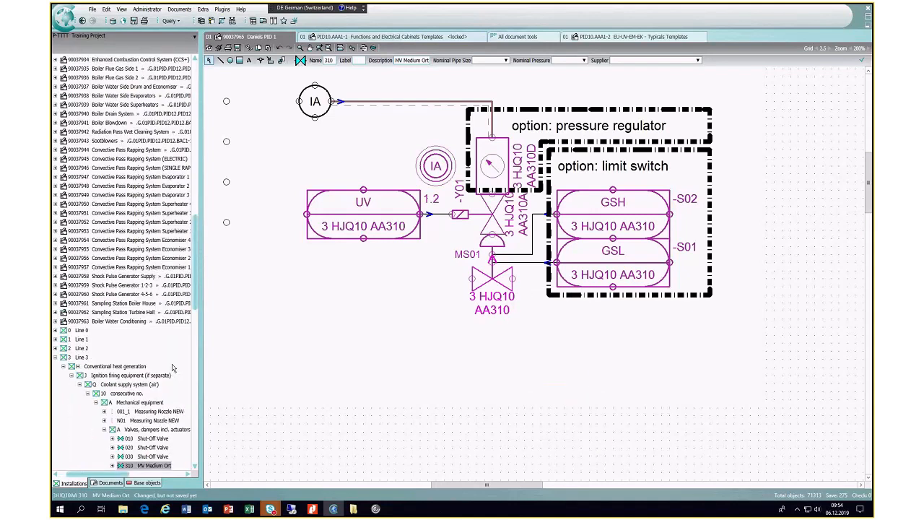
scroll(173, 369, down, 6)
scroll(118, 299, down, 5)
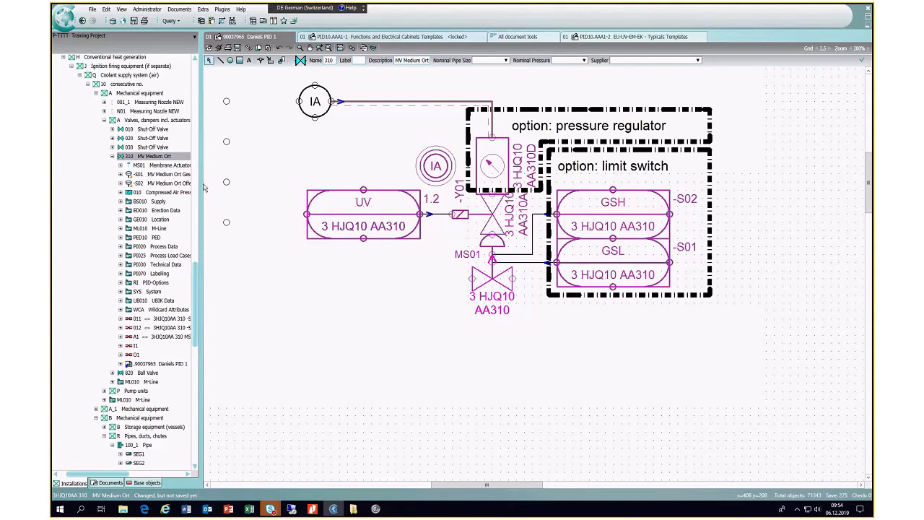
drag(202, 183, 250, 187)
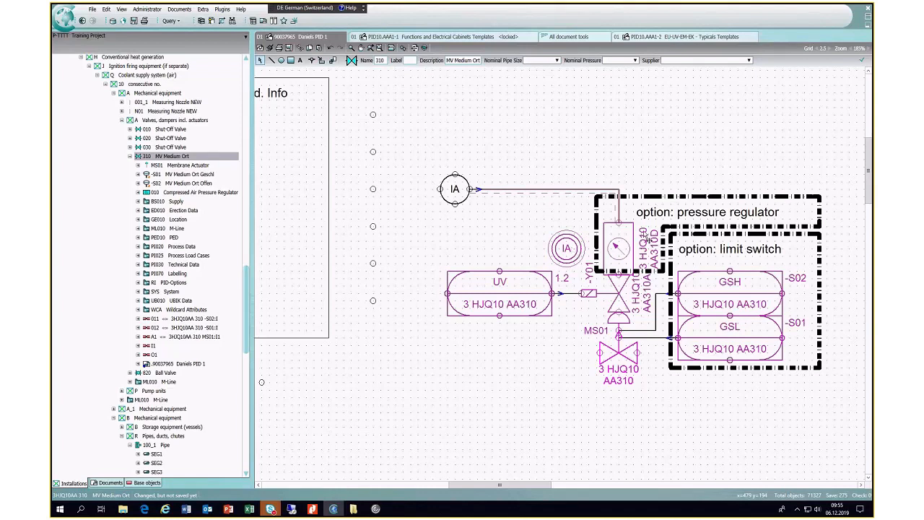
- Select only the main valve 3 HJQ10 AA310 below actuator MS01 on the PID and open its properties
click(677, 172)
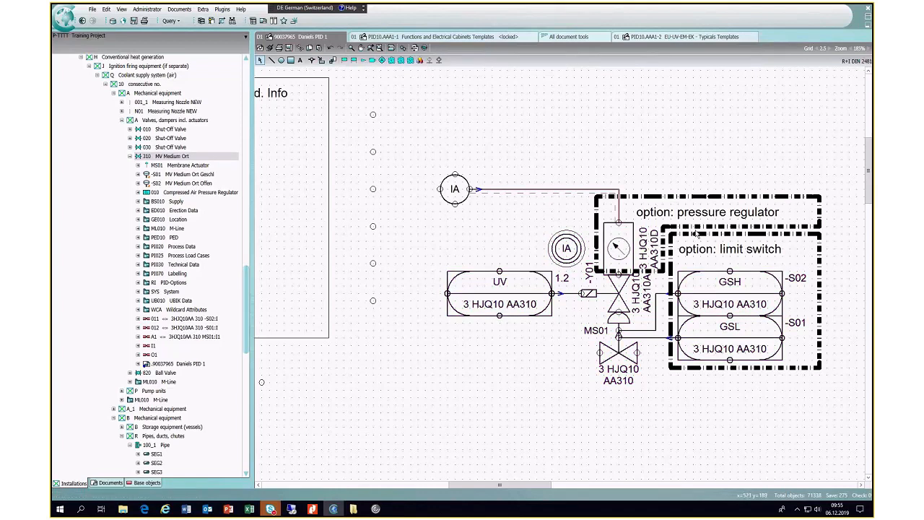
scroll(695, 232, down, 1)
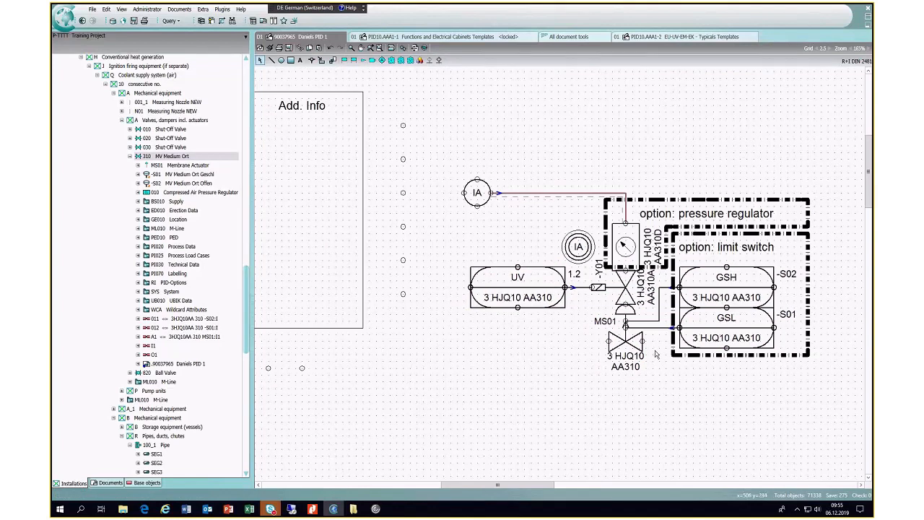
click(619, 346)
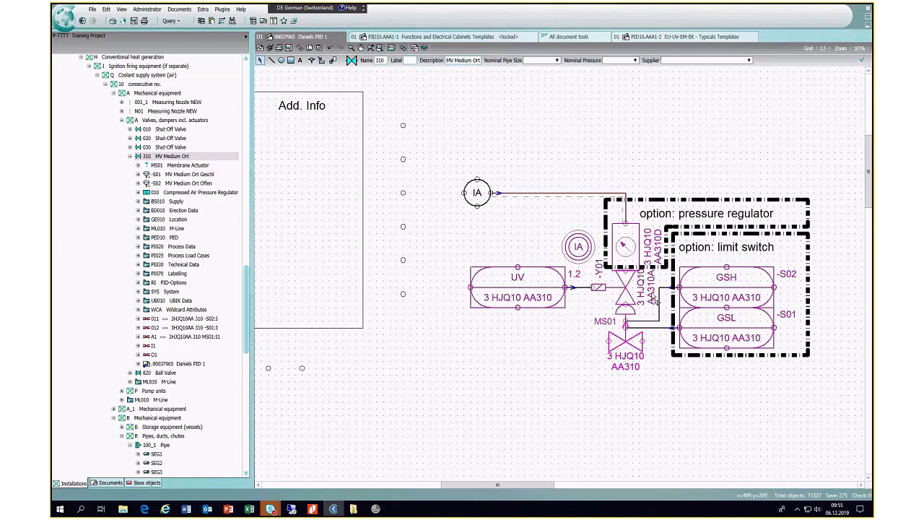
click(623, 349)
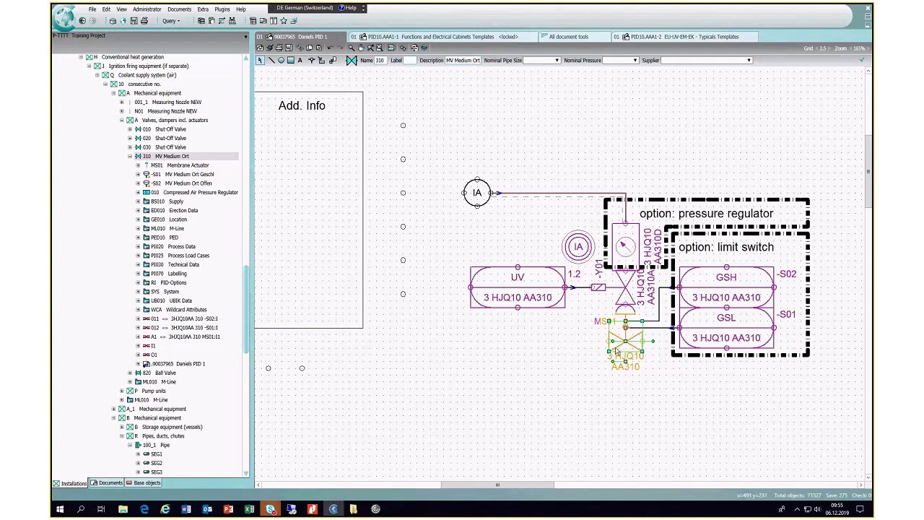
key(Escape)
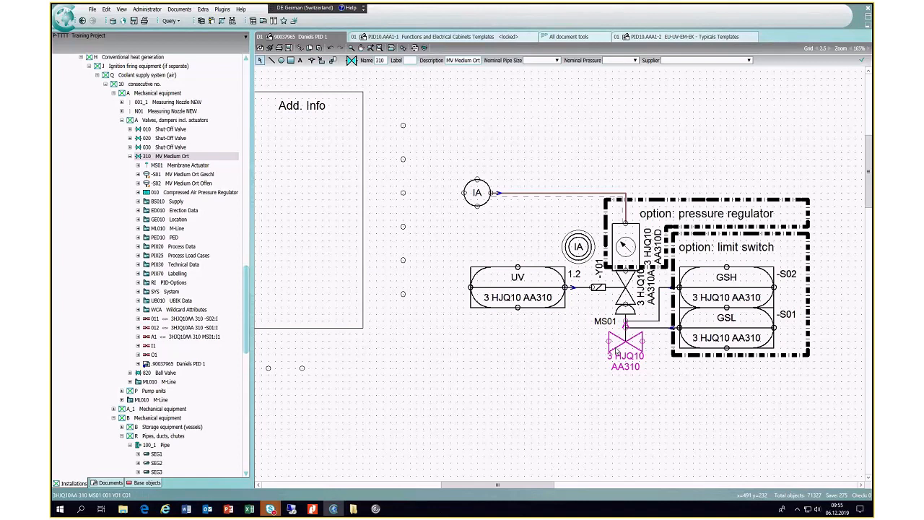
right_click(617, 352)
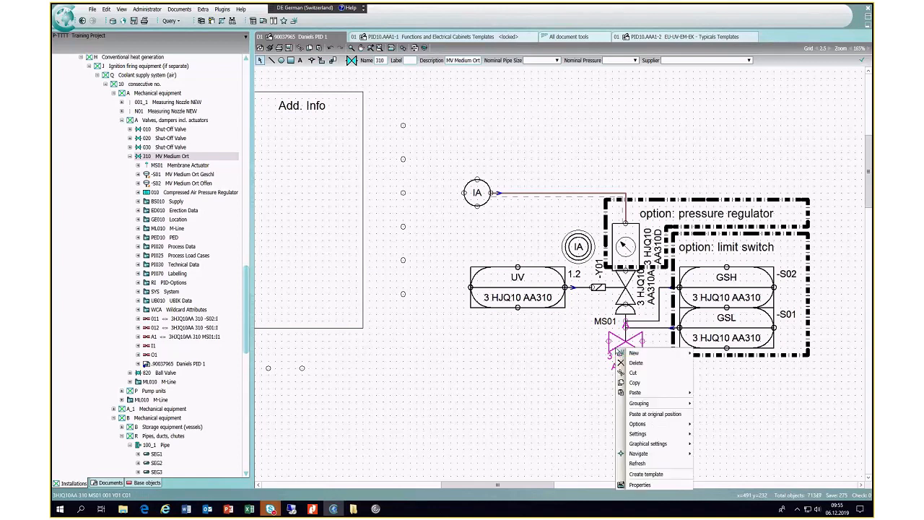
click(640, 485)
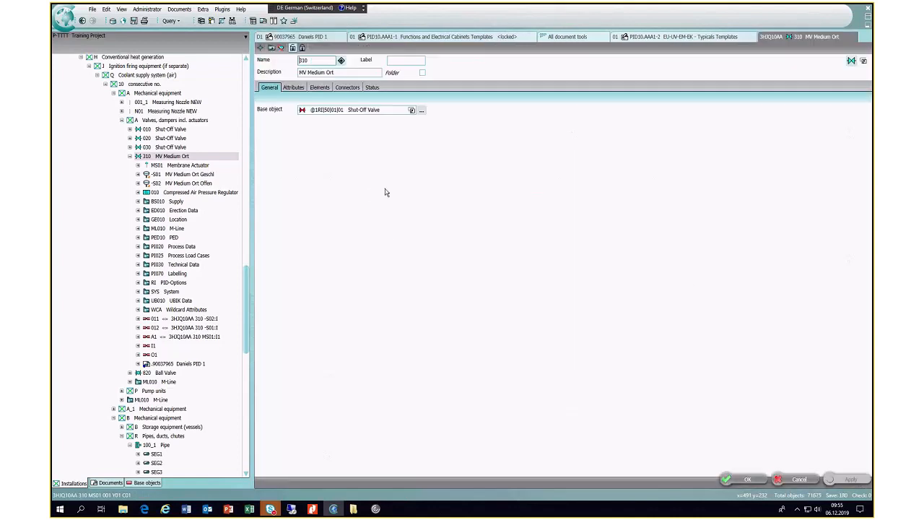
- Navigate from the valve's Shut-Off Valve base object to its entry in the base objects tree
right_click(361, 110)
mouse_move(390, 115)
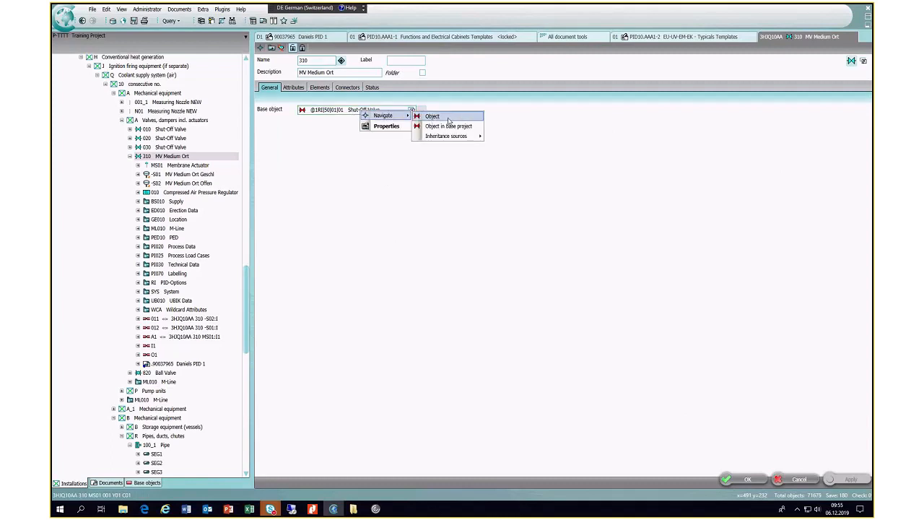
click(449, 122)
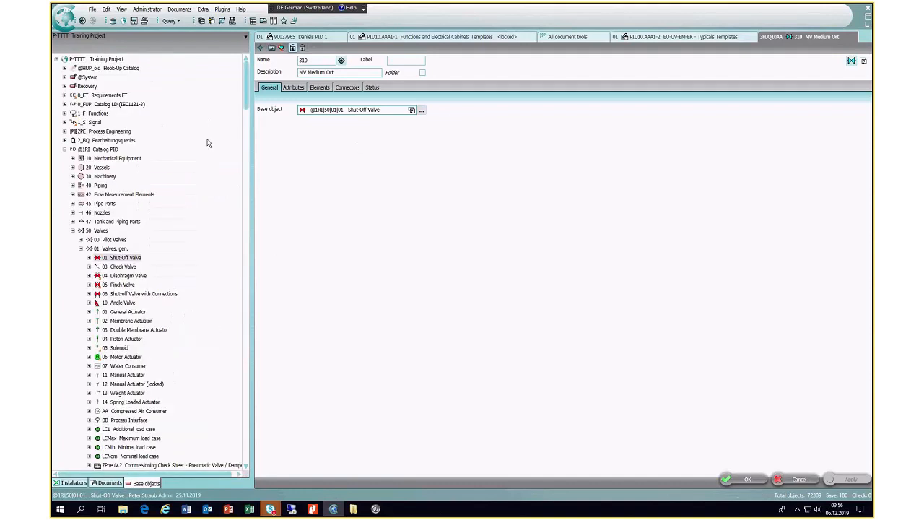
click(159, 257)
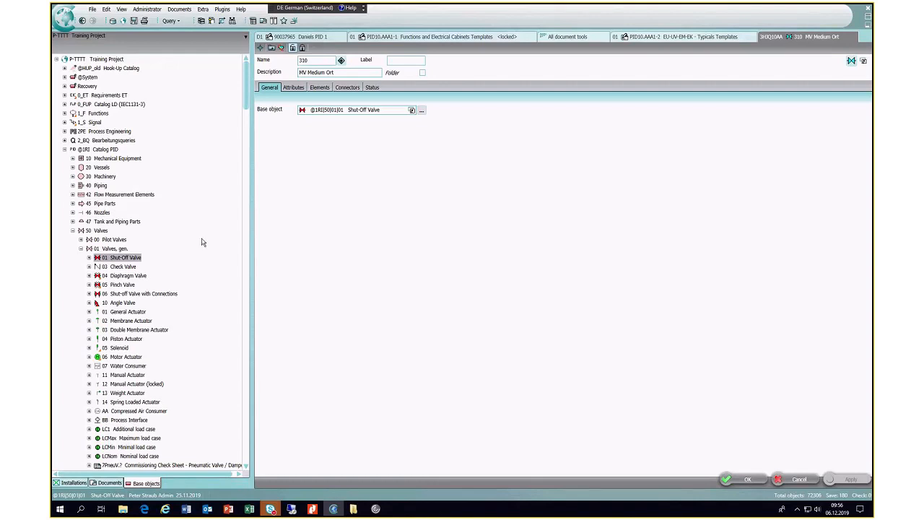
- Replace the valve's base object with 02 Globe Valve from the 02 Valves catalog group and apply the change
scroll(145, 249, down, 4)
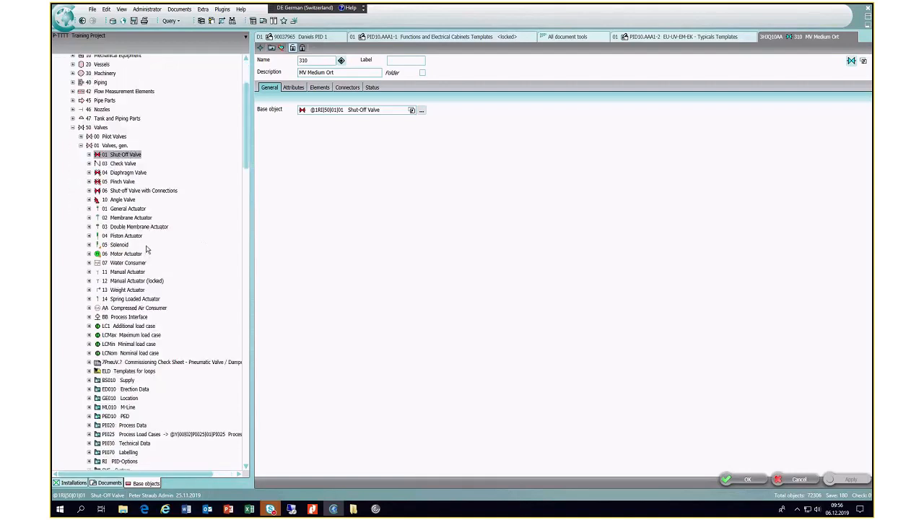
scroll(146, 249, down, 5)
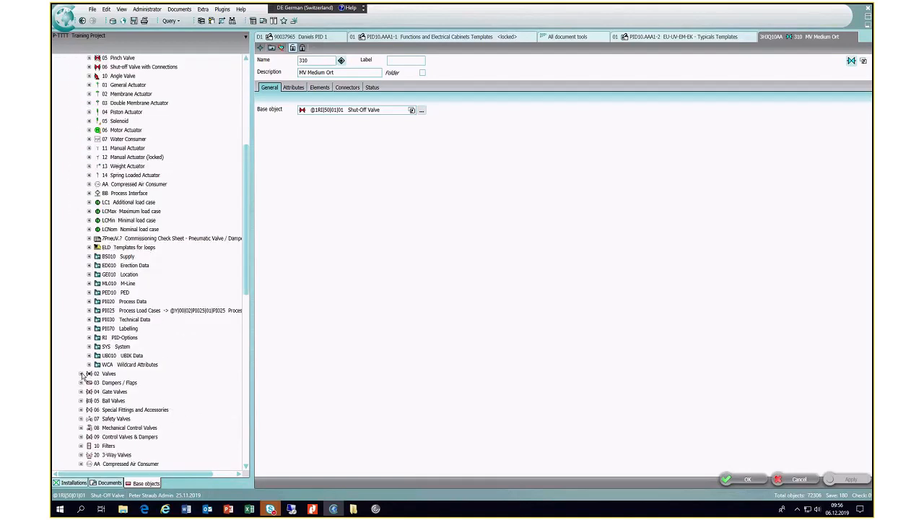
click(81, 373)
scroll(166, 339, down, 3)
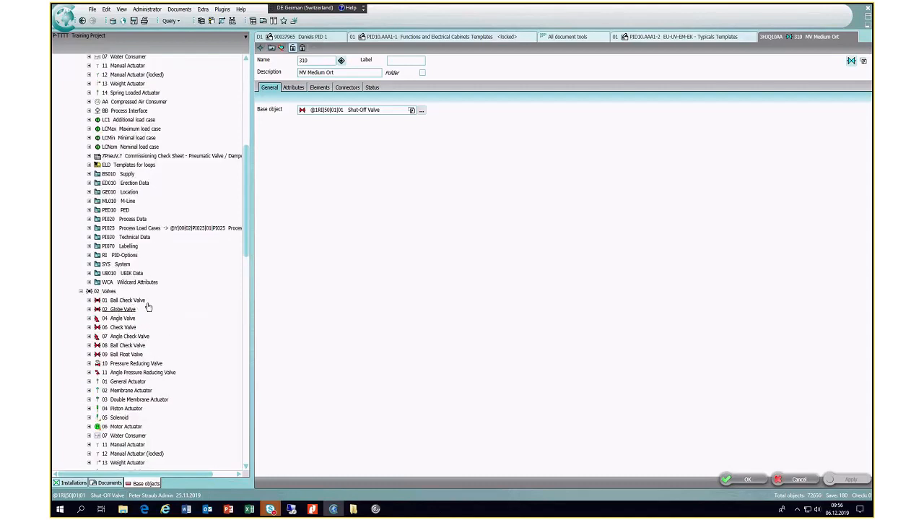
click(148, 308)
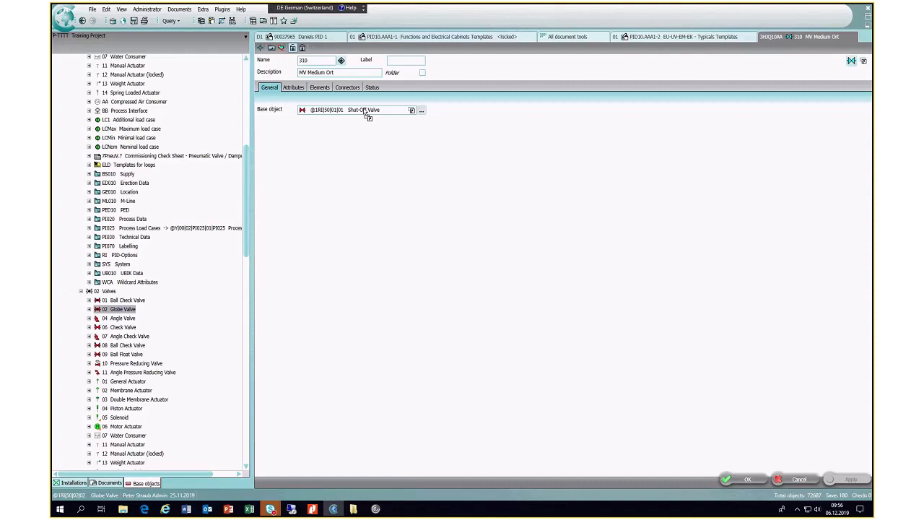
drag(367, 113, 367, 113)
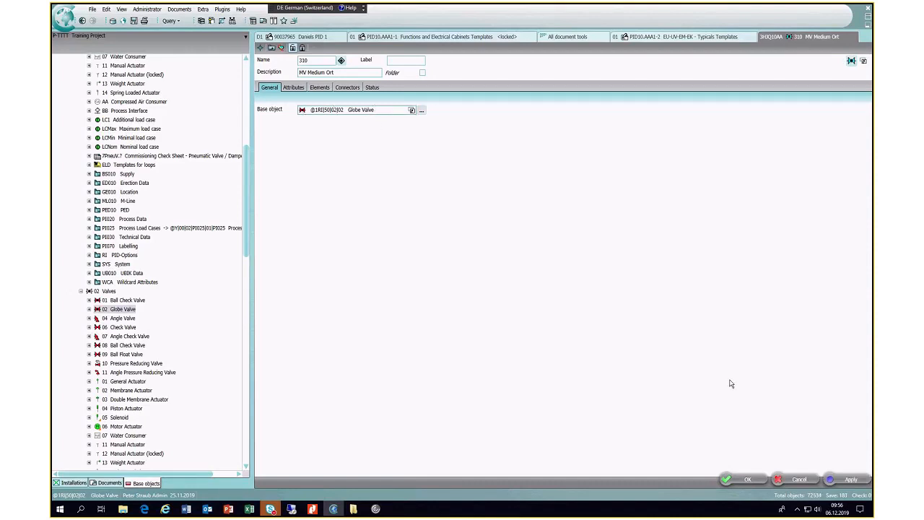
click(842, 480)
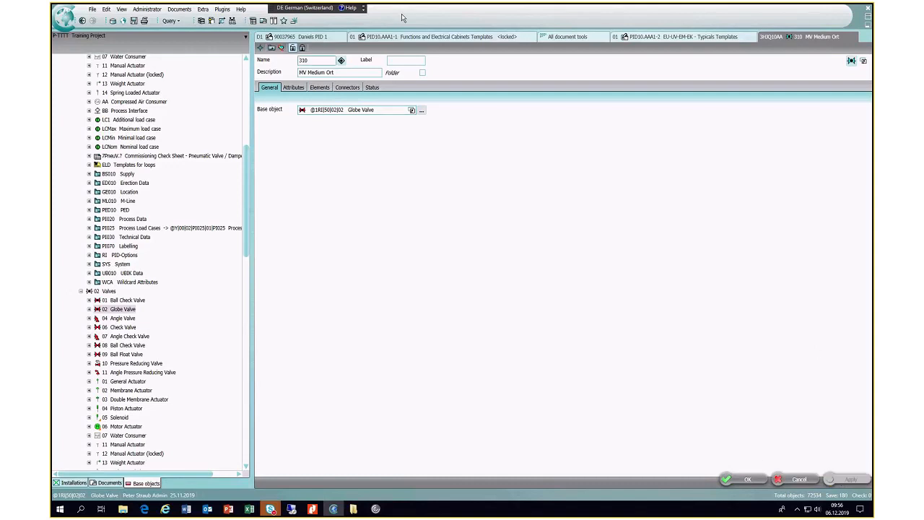
- Return to PID 90037965 and restore the original symbol of the main valve 3 HJQ10 AA310
click(297, 36)
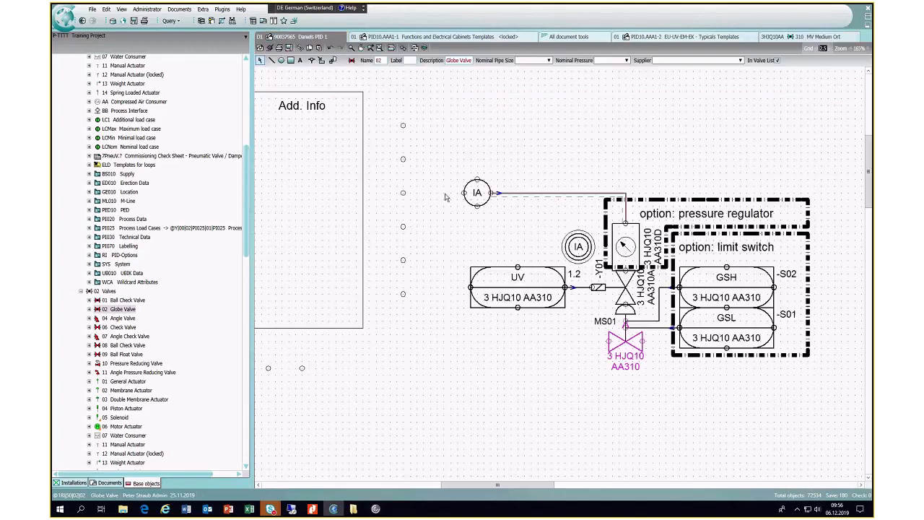
click(653, 372)
drag(569, 311, 690, 404)
scroll(618, 284, down, 2)
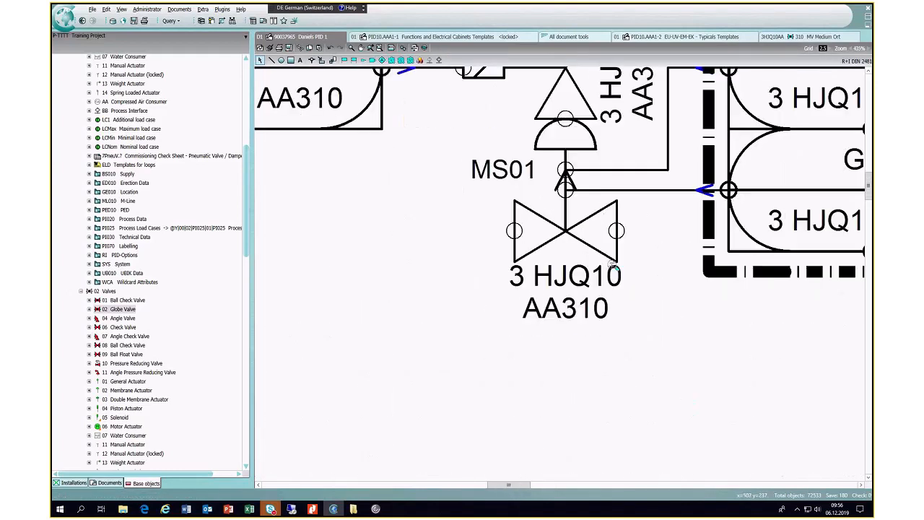
scroll(612, 265, down, 2)
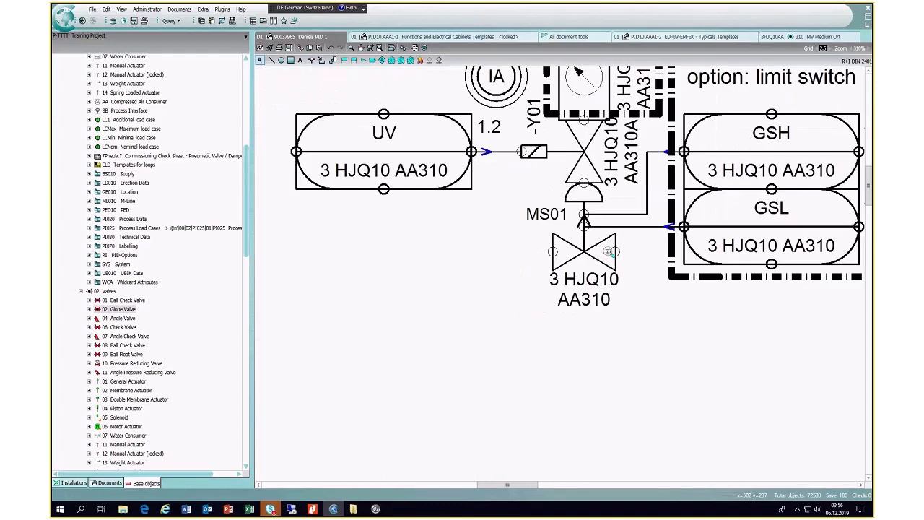
click(609, 304)
click(644, 308)
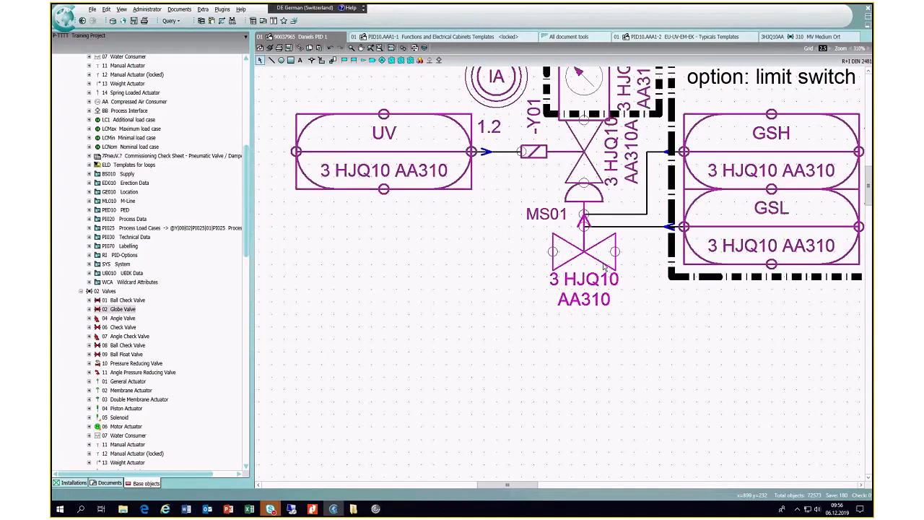
click(605, 267)
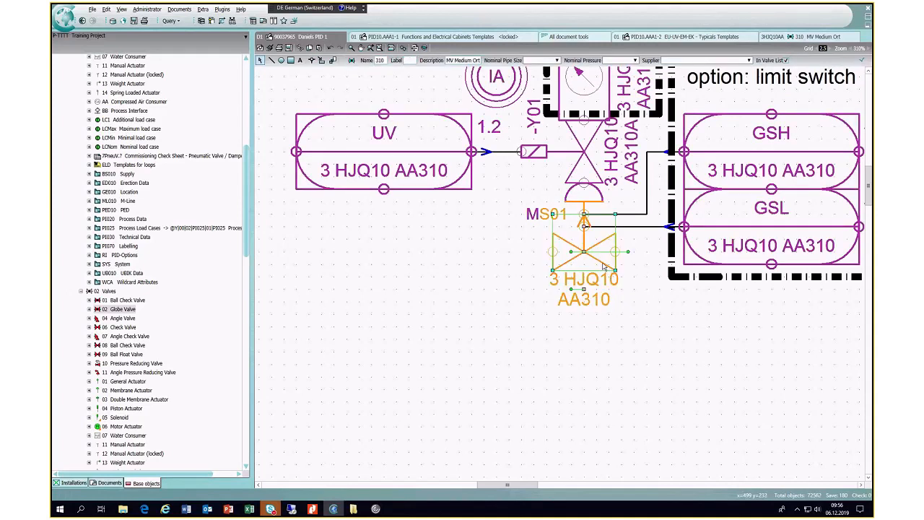
right_click(605, 266)
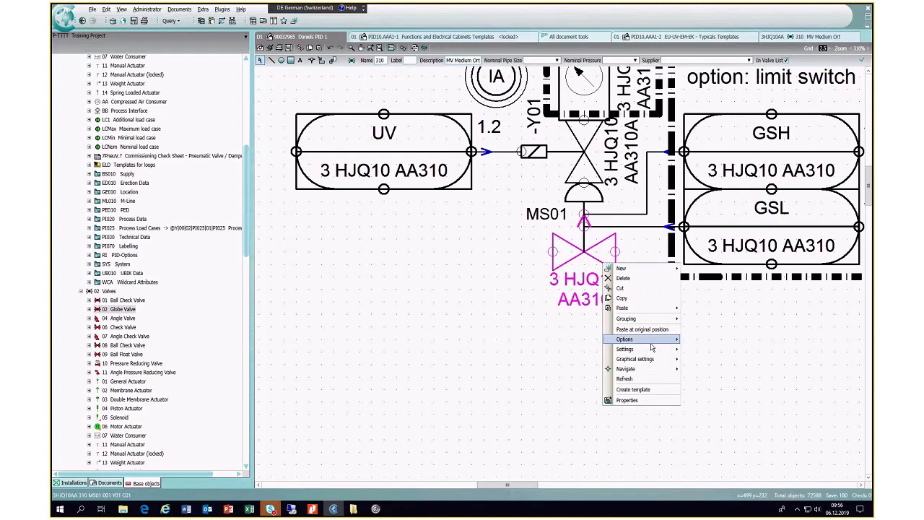
mouse_move(652, 345)
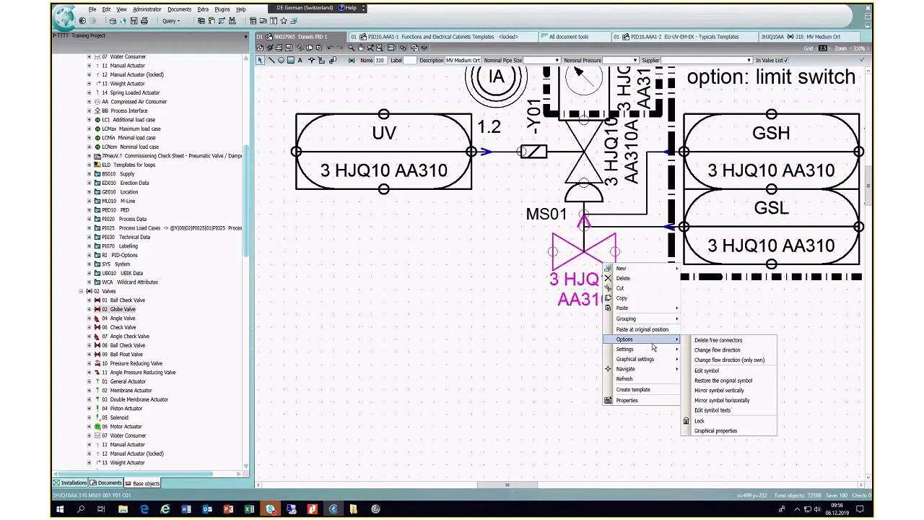
click(723, 380)
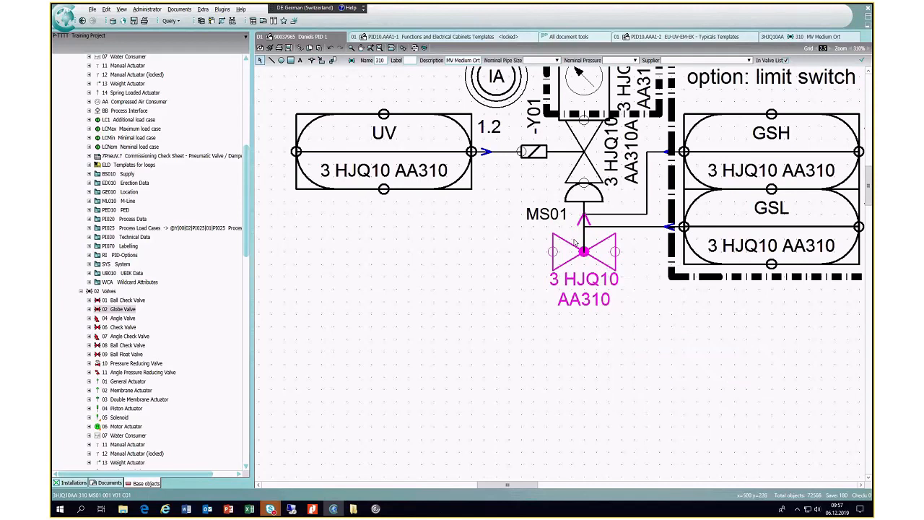
click(648, 320)
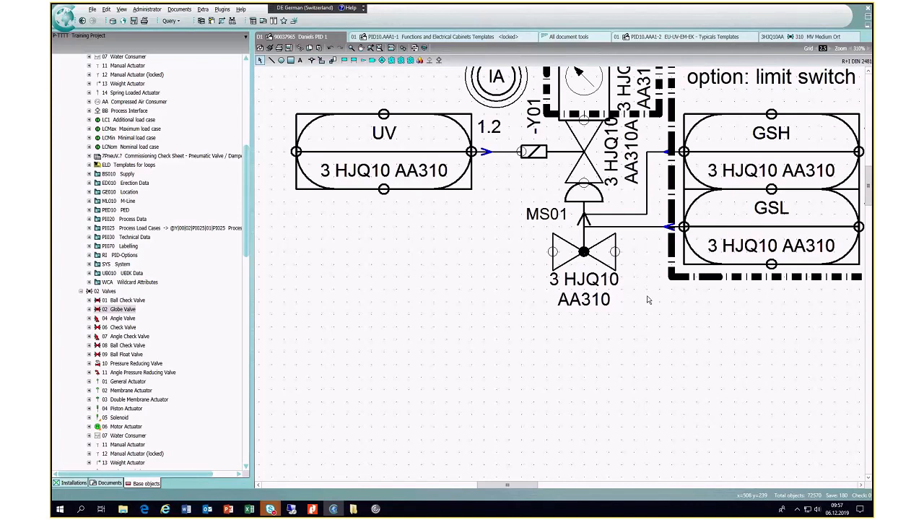
scroll(621, 286, down, 4)
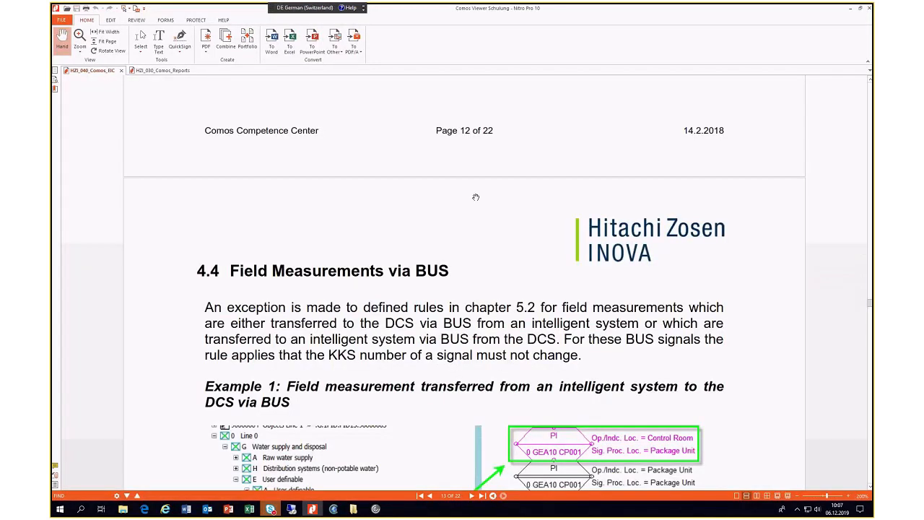
- Look back through the HZI_040_Comos_EIC PDF in Nitro Pro, from section 4.4 on BUS field measurements to the exercises on page 6
scroll(421, 206, up, 3)
scroll(398, 244, down, 3)
scroll(435, 259, down, 1)
scroll(435, 259, down, 5)
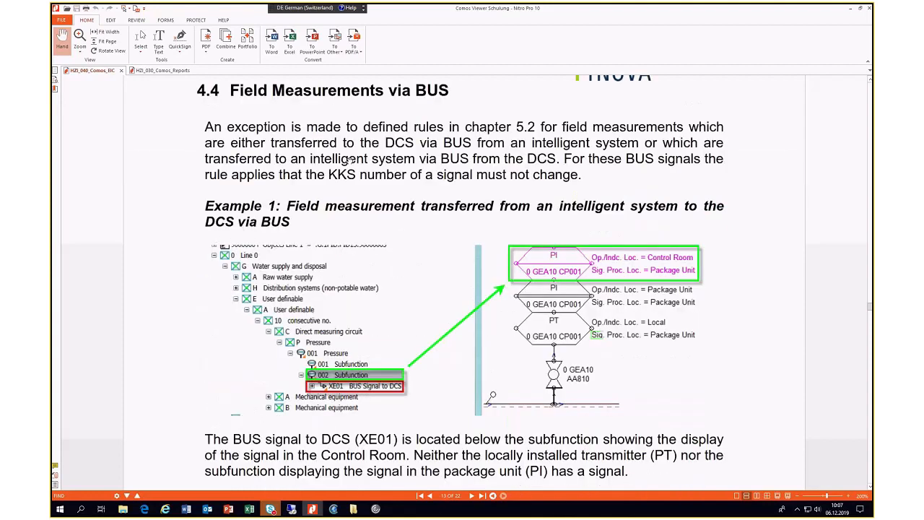
scroll(343, 156, up, 4)
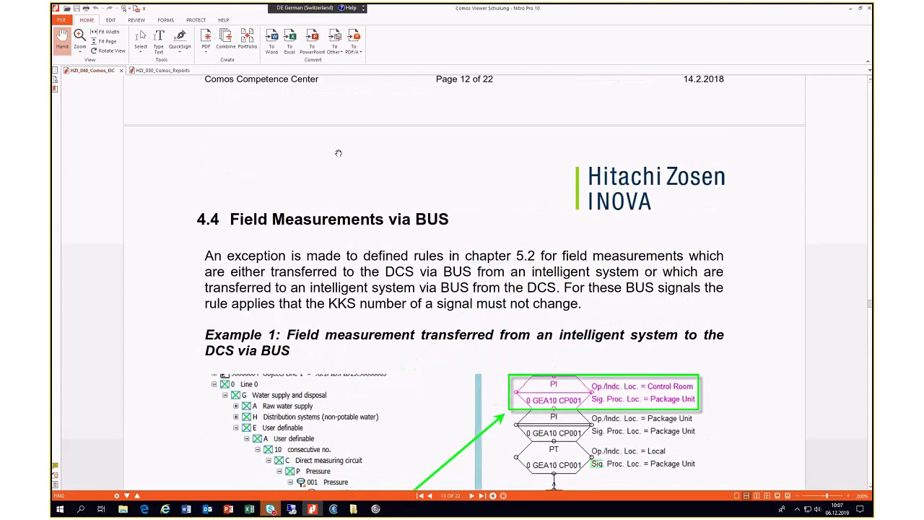
scroll(338, 154, up, 3)
scroll(338, 154, up, 12)
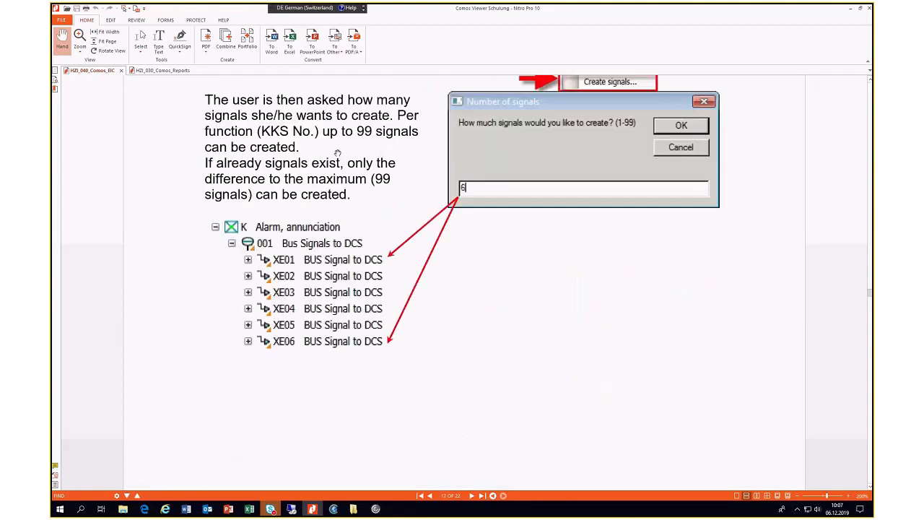
scroll(337, 153, up, 6)
scroll(338, 153, up, 12)
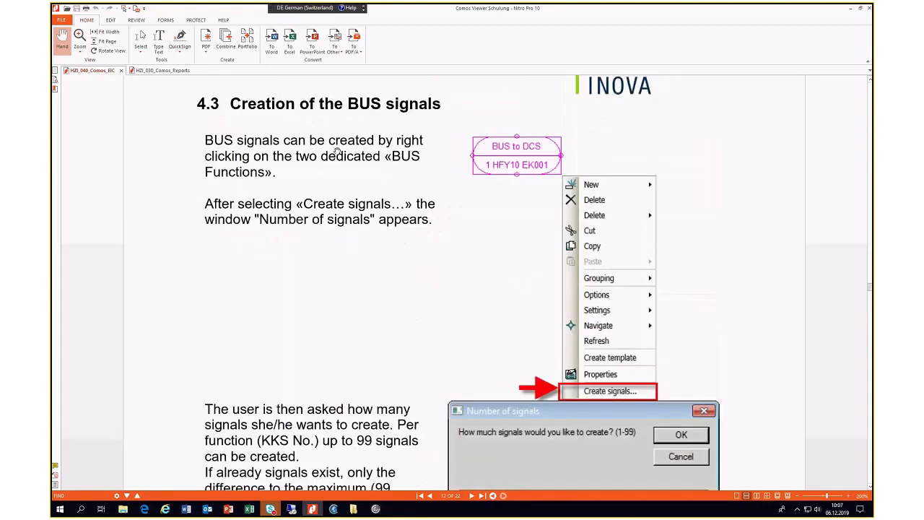
scroll(338, 153, up, 12)
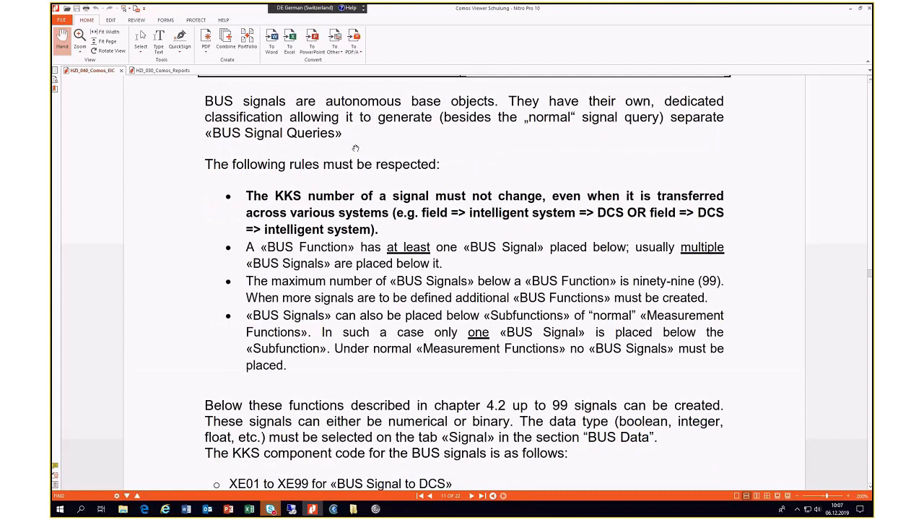
scroll(355, 148, up, 12)
scroll(396, 152, up, 1)
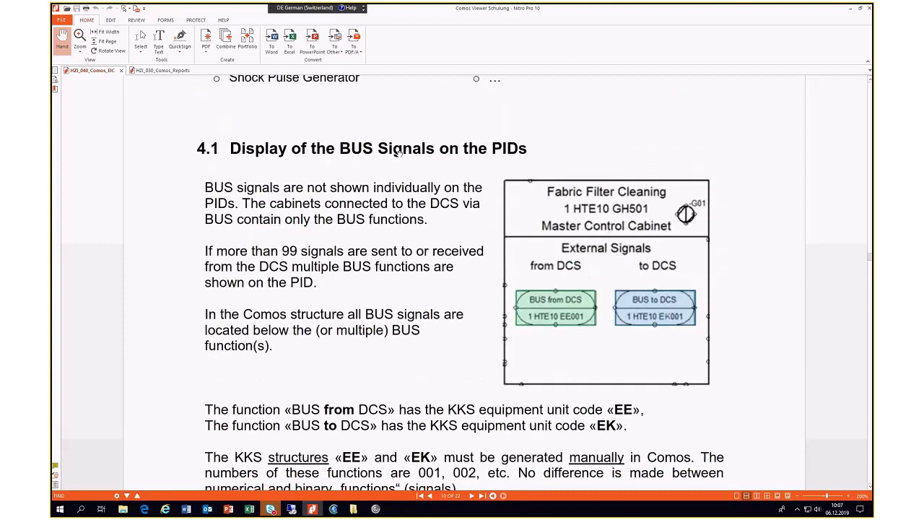
scroll(396, 151, up, 12)
scroll(393, 154, up, 12)
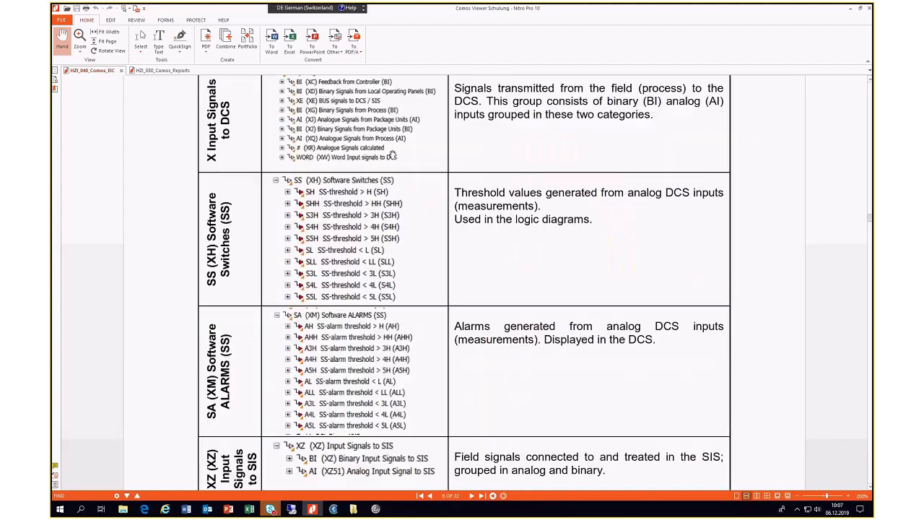
scroll(392, 155, up, 20)
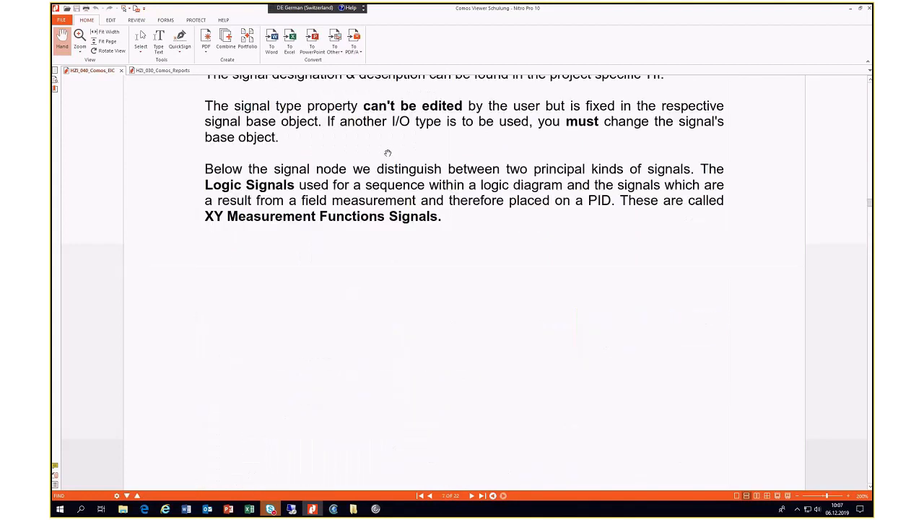
scroll(387, 153, up, 10)
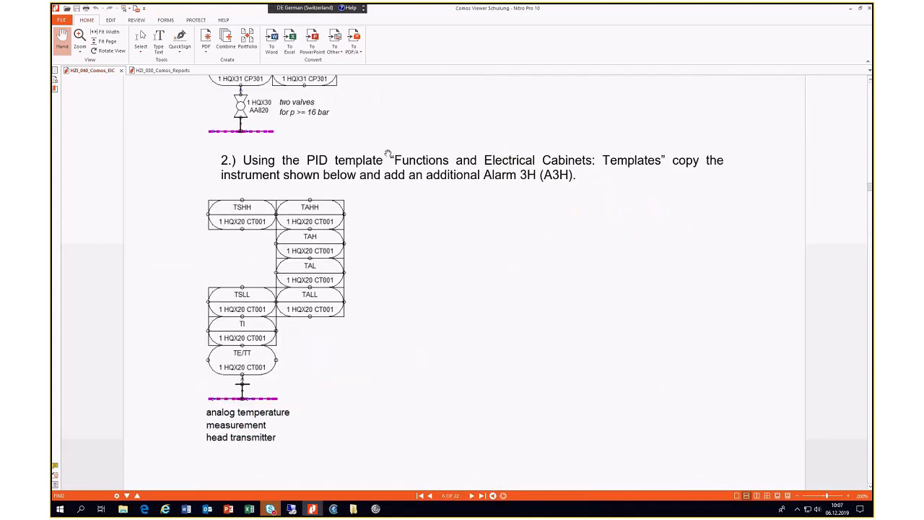
- Review exercise 2 on page 6 of the PDF about copying the CT001 temperature instrument and adding an Alarm 3H (A3H)
scroll(388, 154, up, 3)
scroll(388, 153, down, 4)
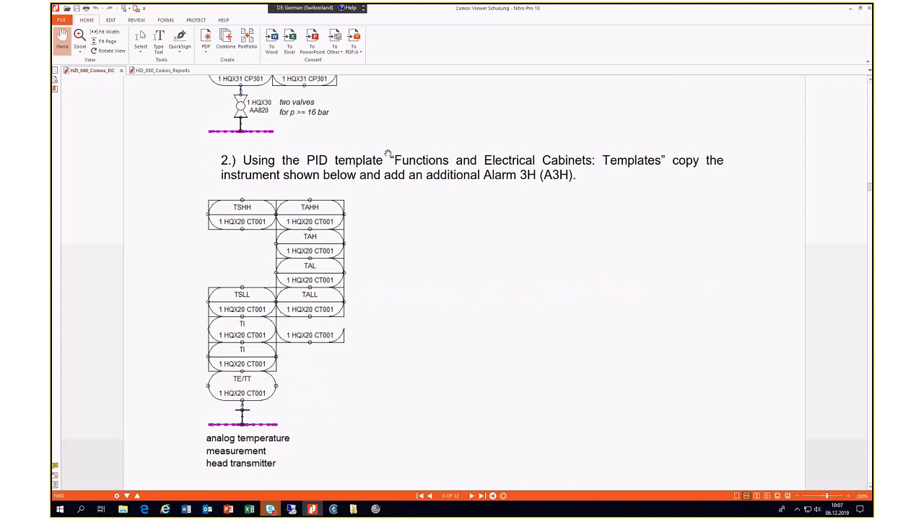
scroll(388, 153, down, 3)
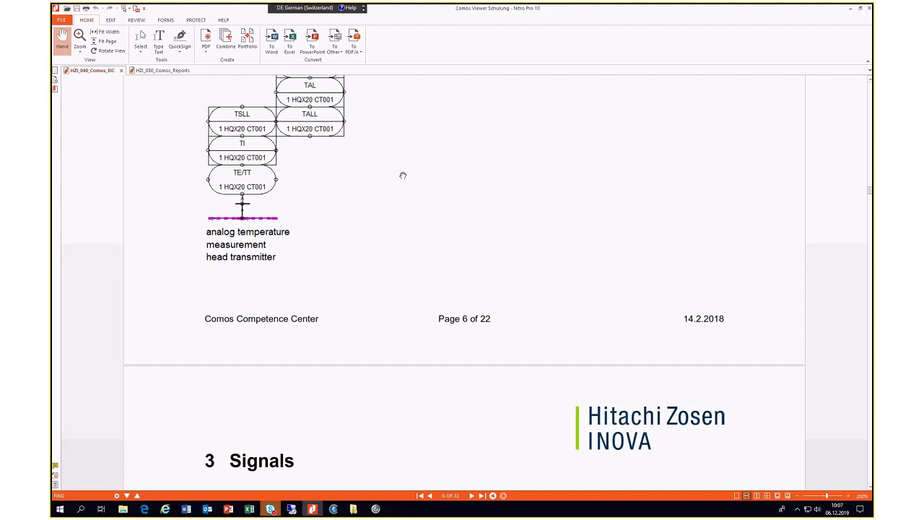
scroll(407, 201, up, 3)
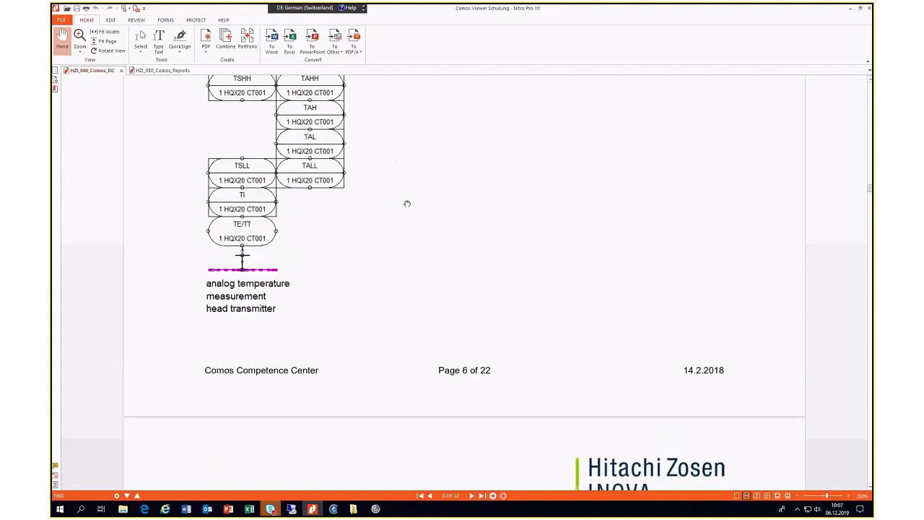
scroll(408, 204, up, 2)
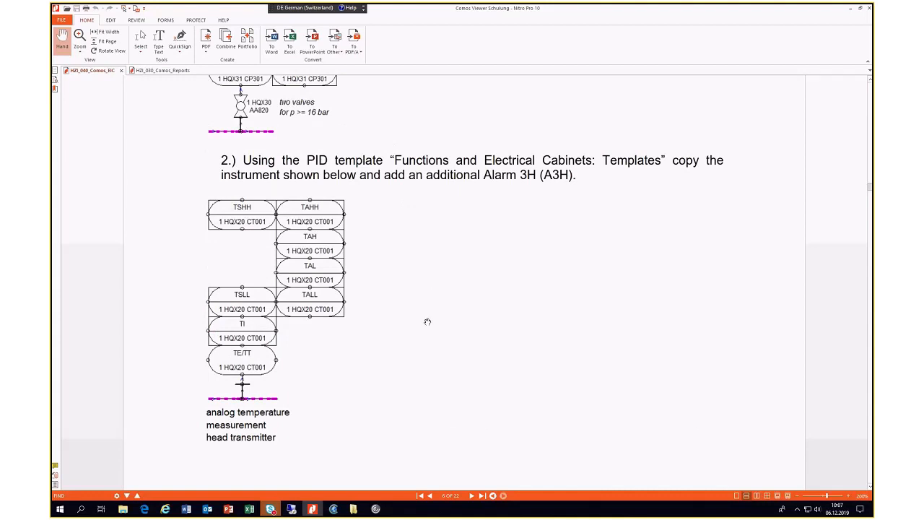
- Read the signal type table and the notes below it in chapter 3, Signals, of the EIC document
scroll(425, 304, down, 14)
scroll(422, 303, down, 2)
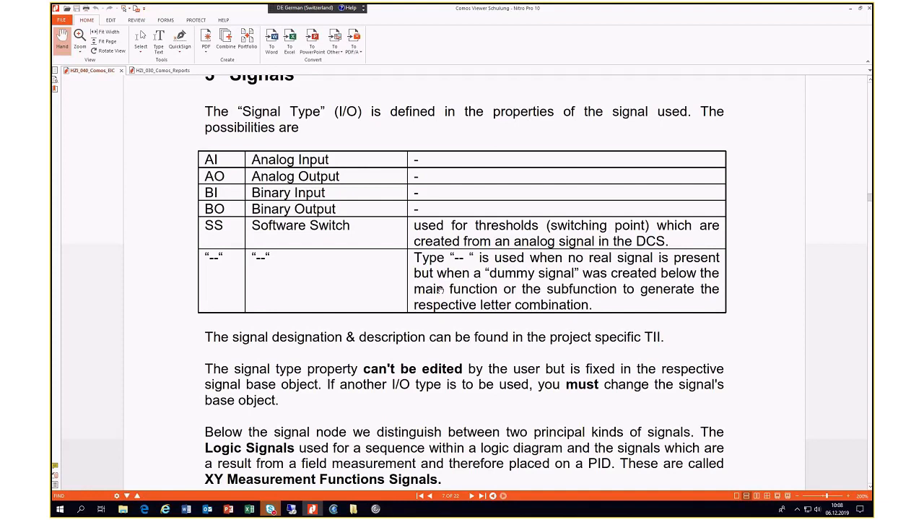
scroll(387, 294, down, 3)
- Read through the XY Measurement Function Signals table in section 3.1, from Process Value/Indication to the YZ Output Signals from SIS
scroll(387, 293, down, 20)
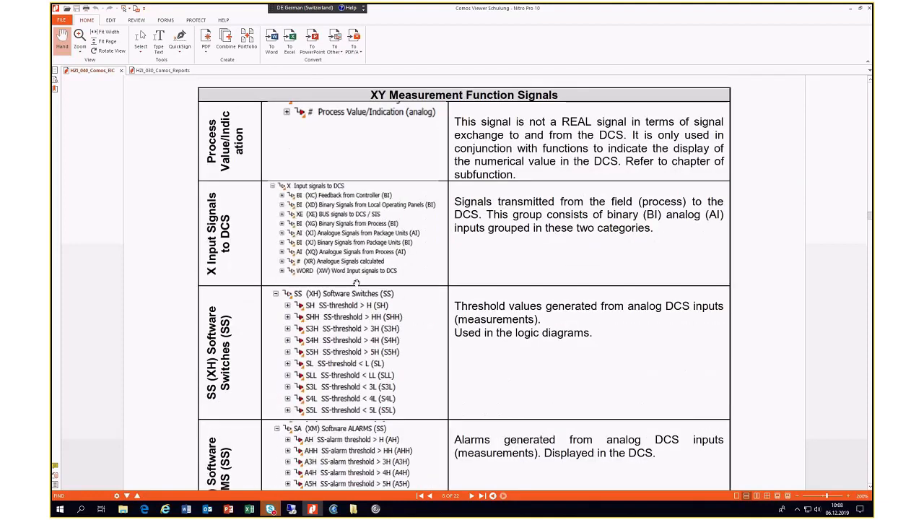
scroll(356, 283, up, 2)
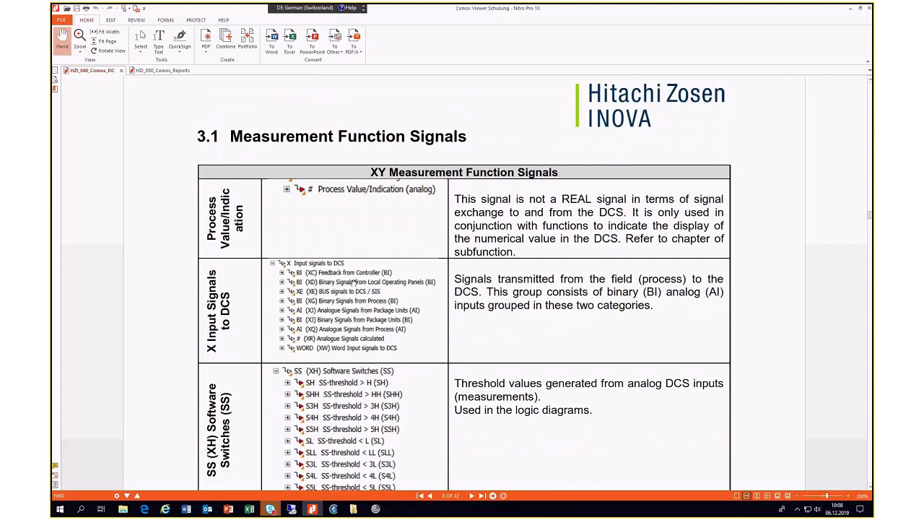
scroll(354, 282, down, 1)
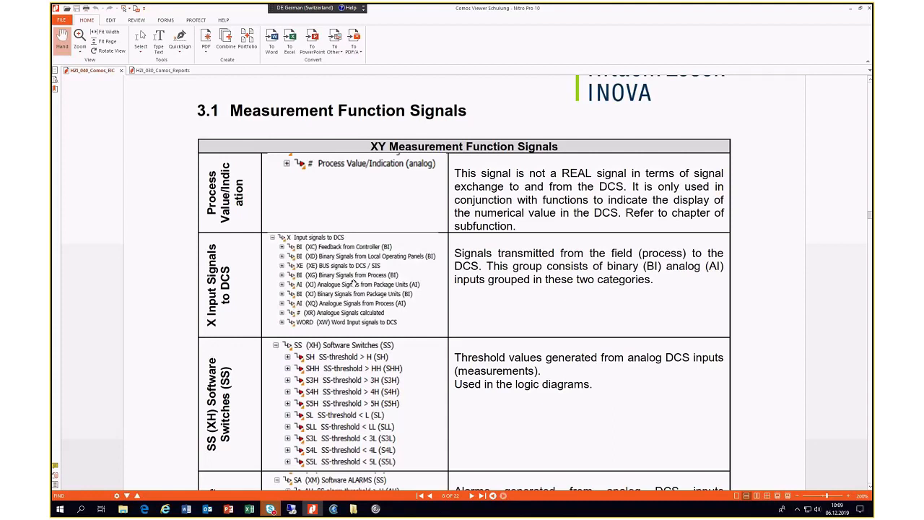
scroll(327, 242, down, 3)
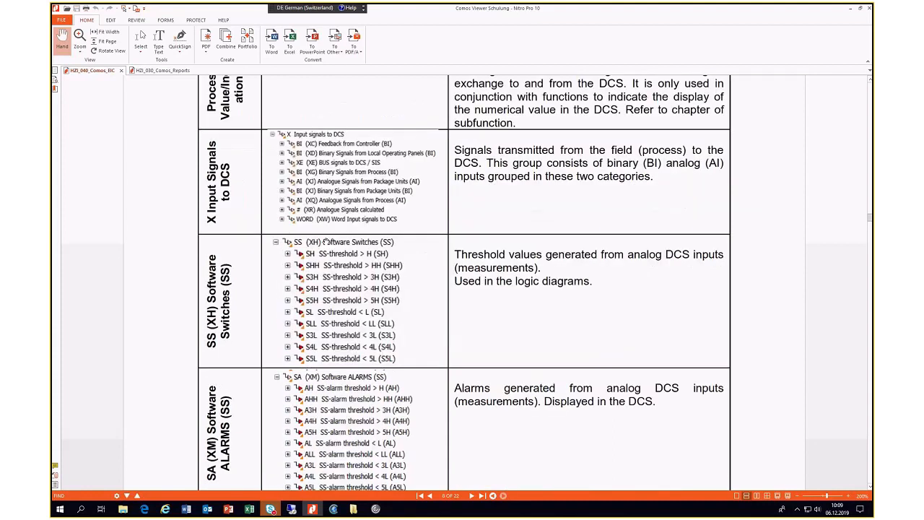
scroll(326, 243, down, 2)
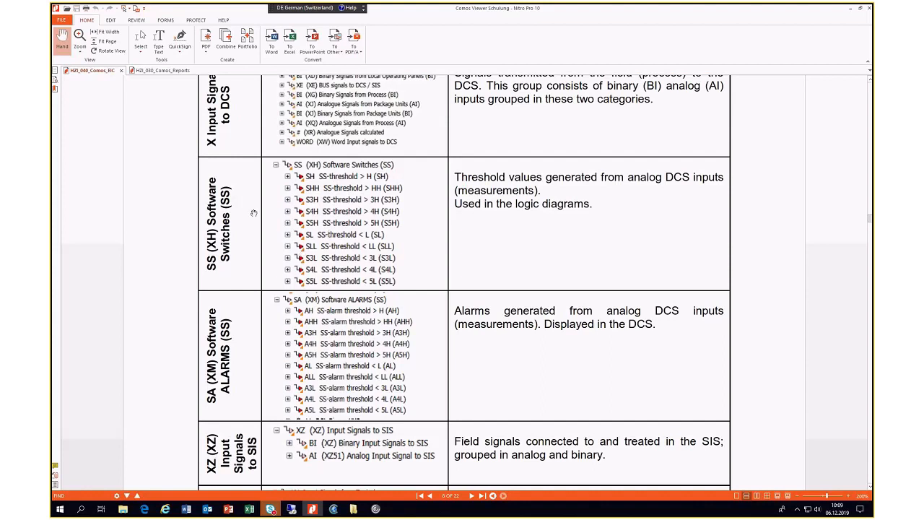
scroll(172, 108, down, 2)
scroll(172, 109, down, 1)
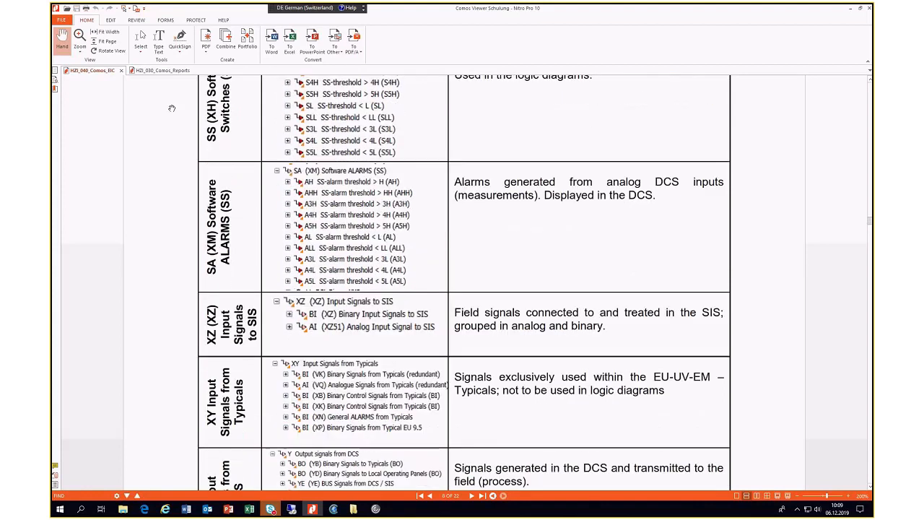
scroll(172, 109, down, 2)
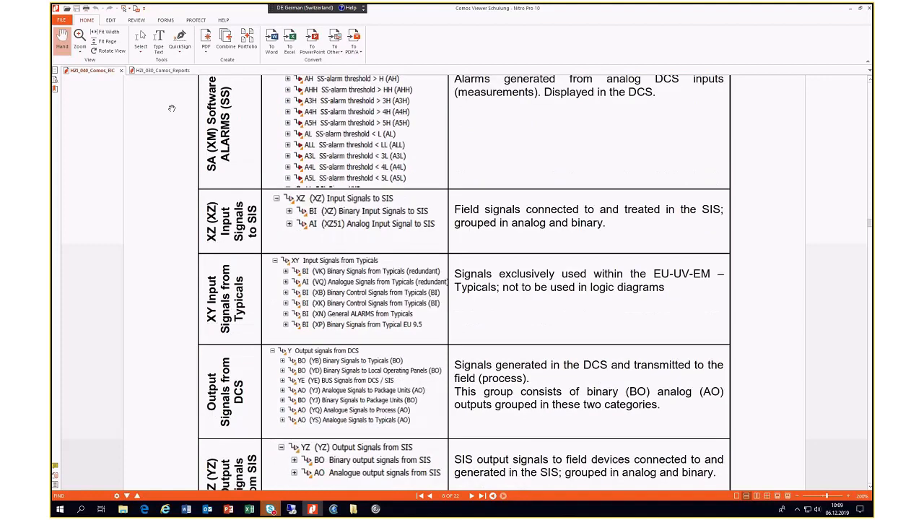
scroll(172, 109, down, 2)
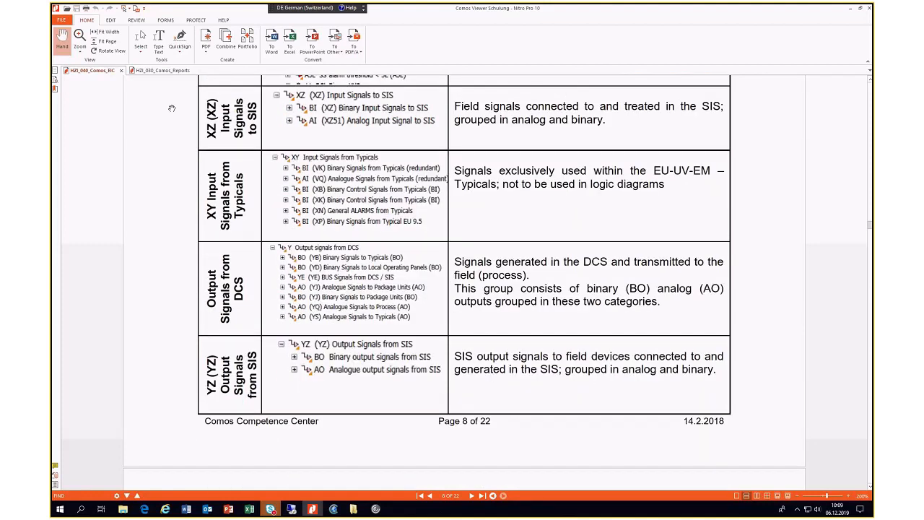
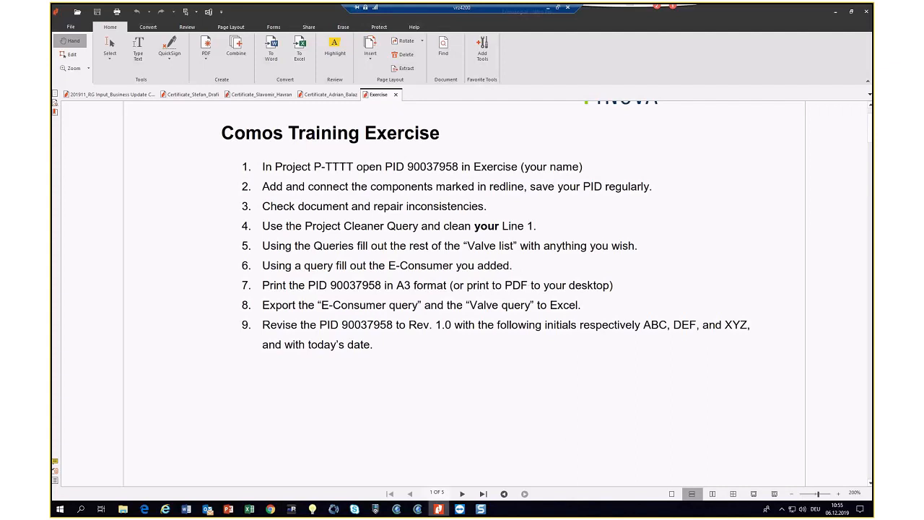
- Switch to Comos and collapse the Installations, Start Project and Templates & Legends nodes in the Training Project tree
mouse_move(431, 495)
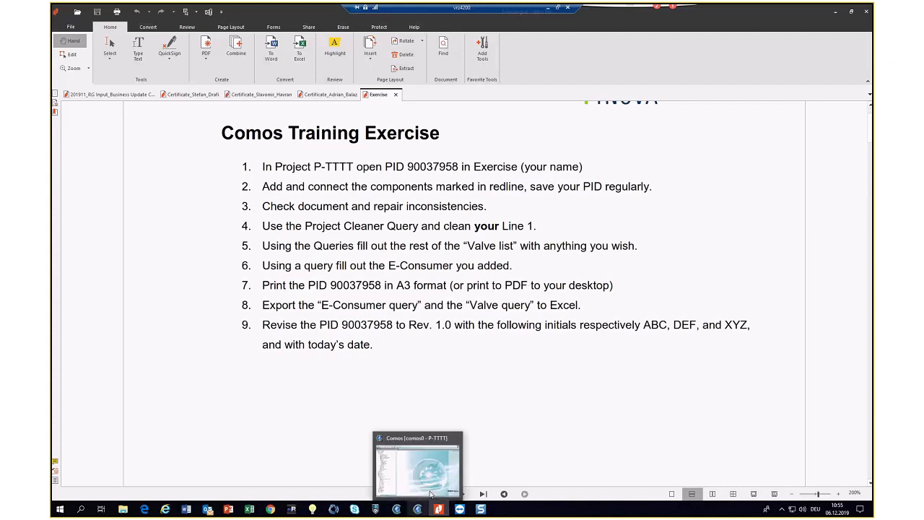
click(547, 8)
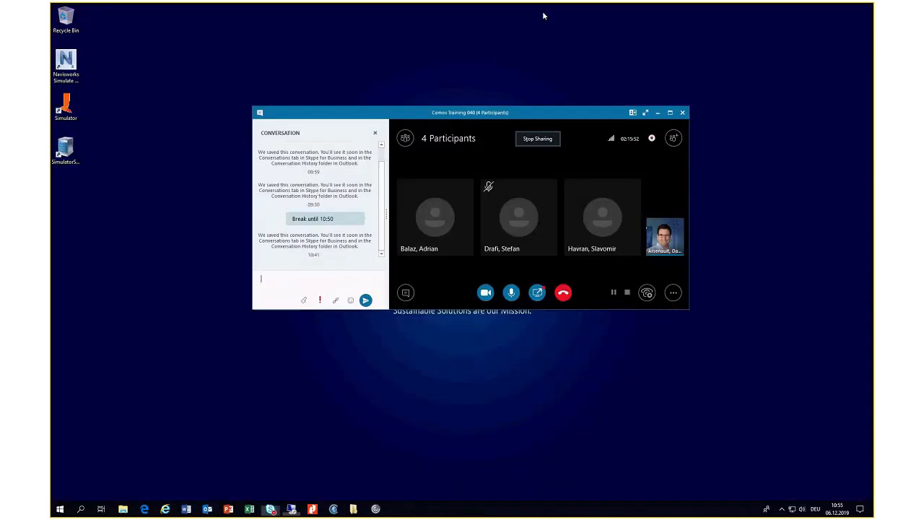
click(332, 508)
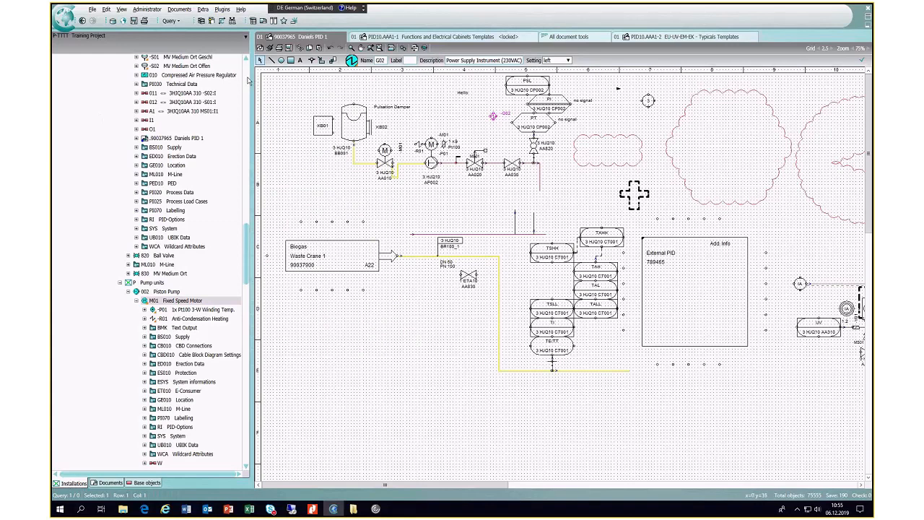
scroll(159, 218, up, 10)
click(84, 475)
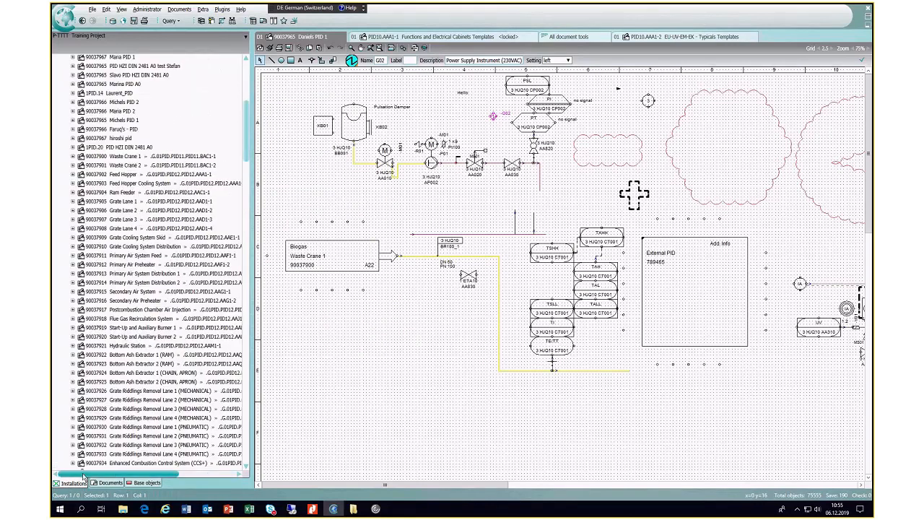
scroll(102, 204, up, 15)
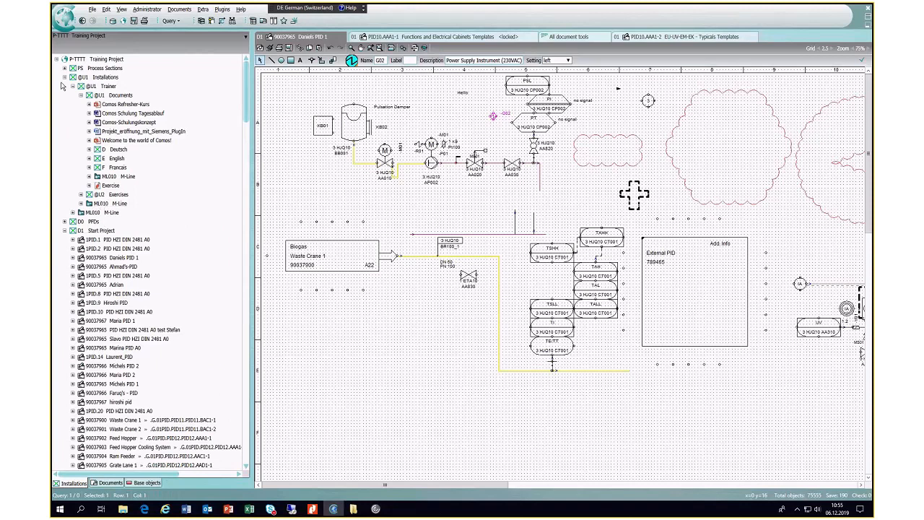
click(65, 77)
click(64, 95)
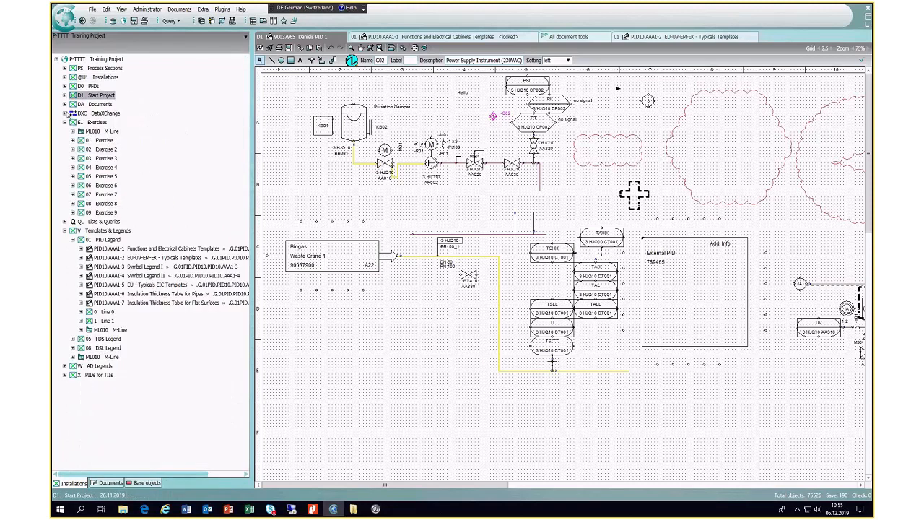
click(100, 123)
click(65, 230)
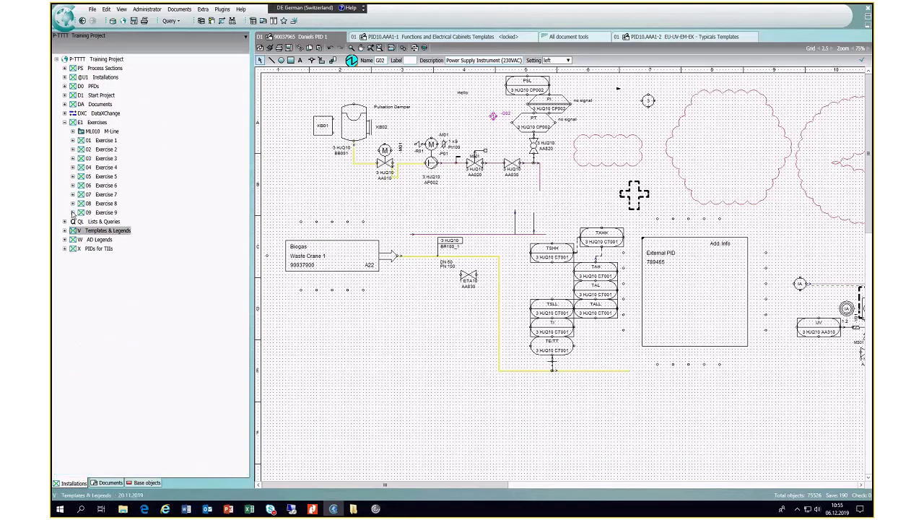
- Open PID 90037958 Primary Air Preheater Exercise from the Exercise 2 folder under E1 Exercises
click(99, 124)
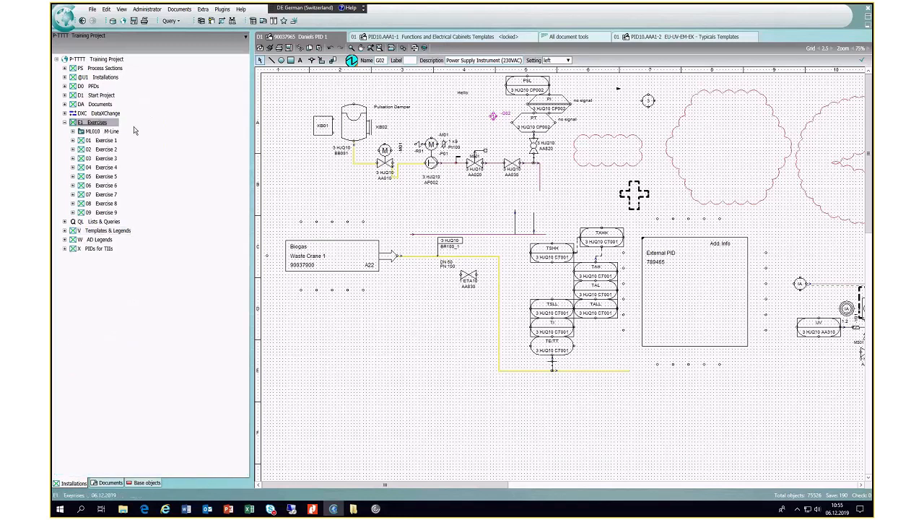
click(105, 140)
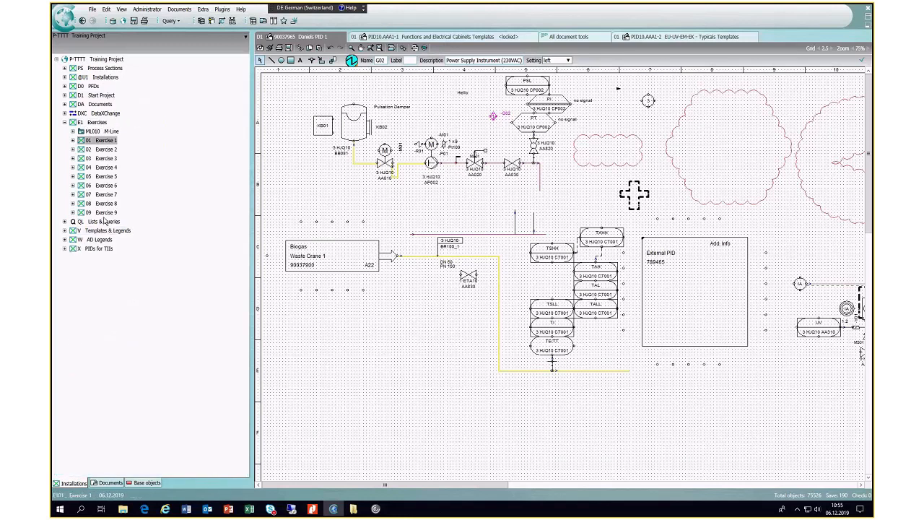
click(72, 149)
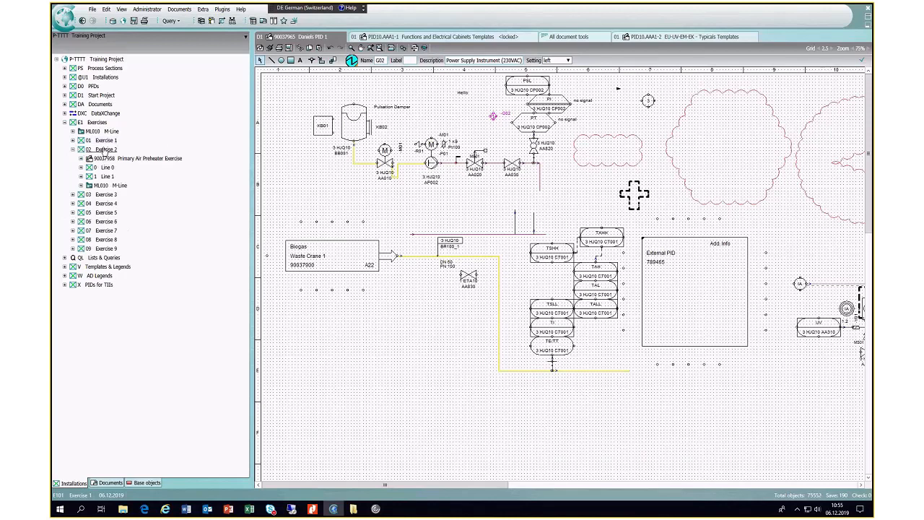
double_click(143, 162)
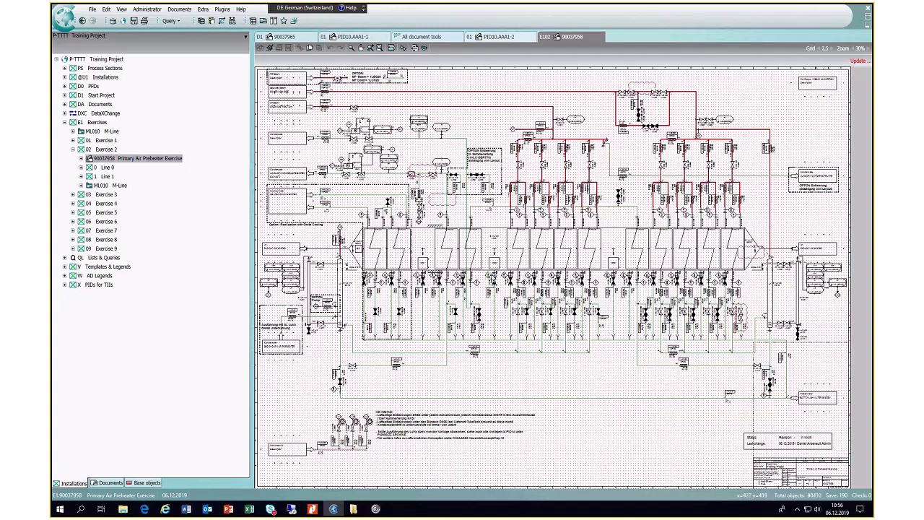
- Switch to the Exercise PDF in Nitro Pro and examine the components marked in redline on the PID on page 2
key(alt+Tab)
key(alt+Tab)
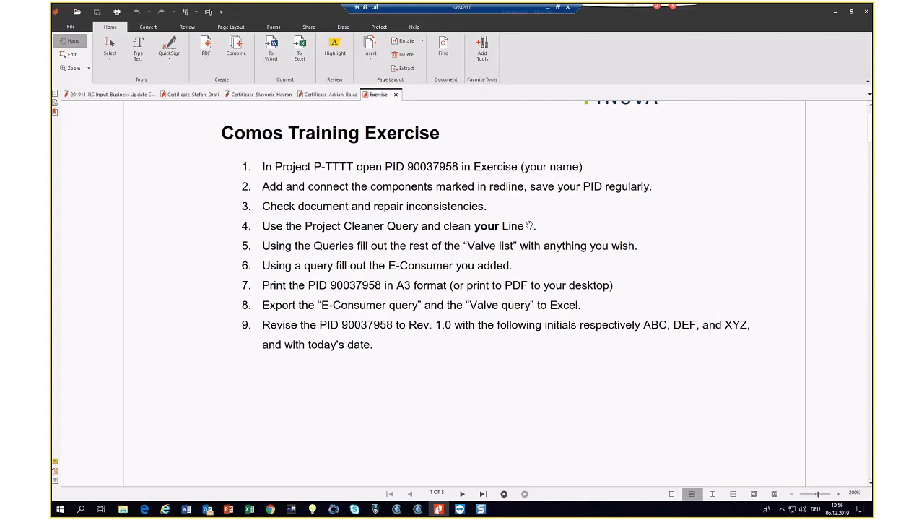
scroll(530, 224, down, 5)
scroll(503, 230, down, 8)
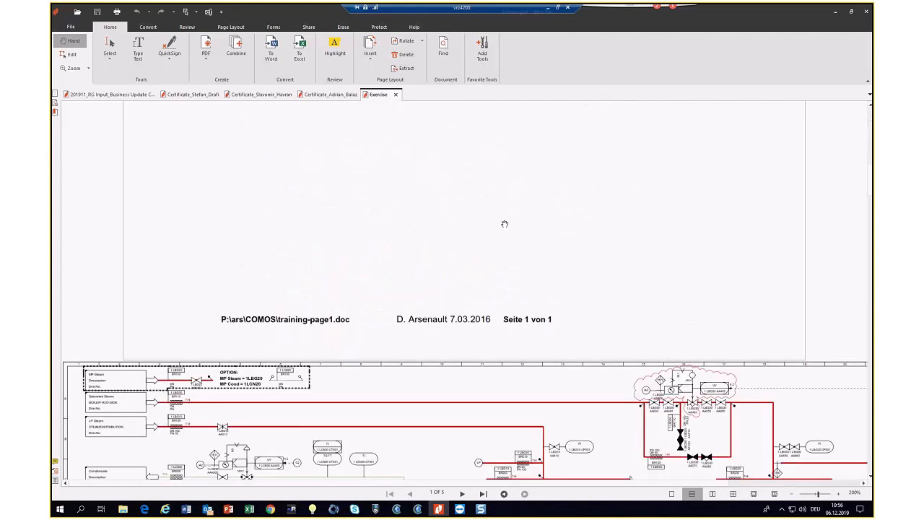
scroll(504, 224, down, 3)
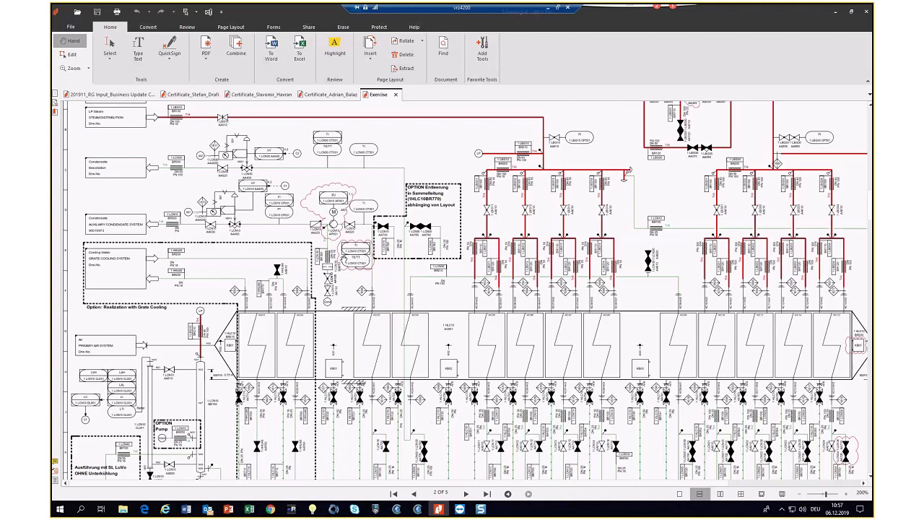
scroll(597, 255, up, 1)
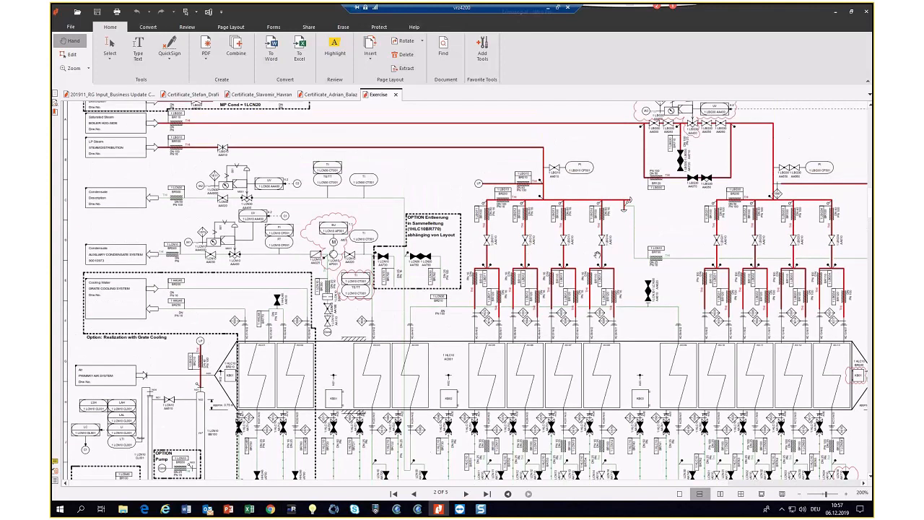
scroll(599, 255, up, 1)
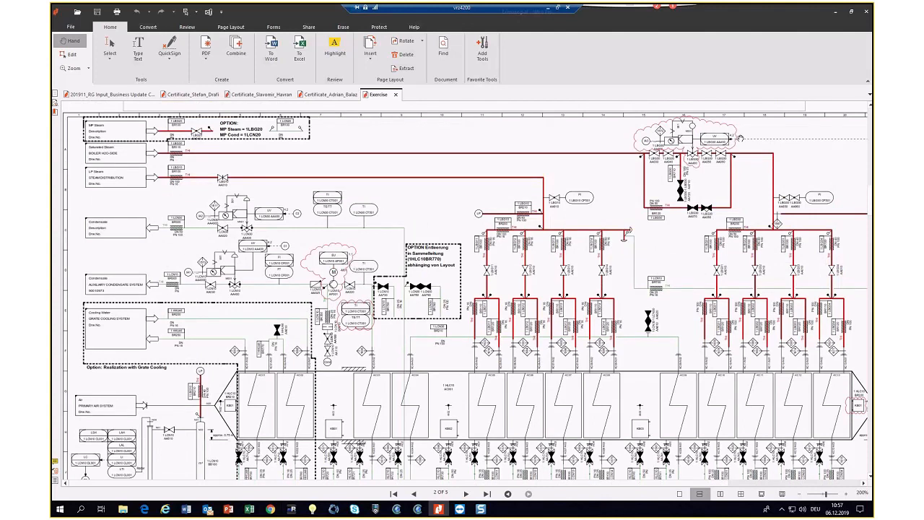
scroll(769, 292, down, 5)
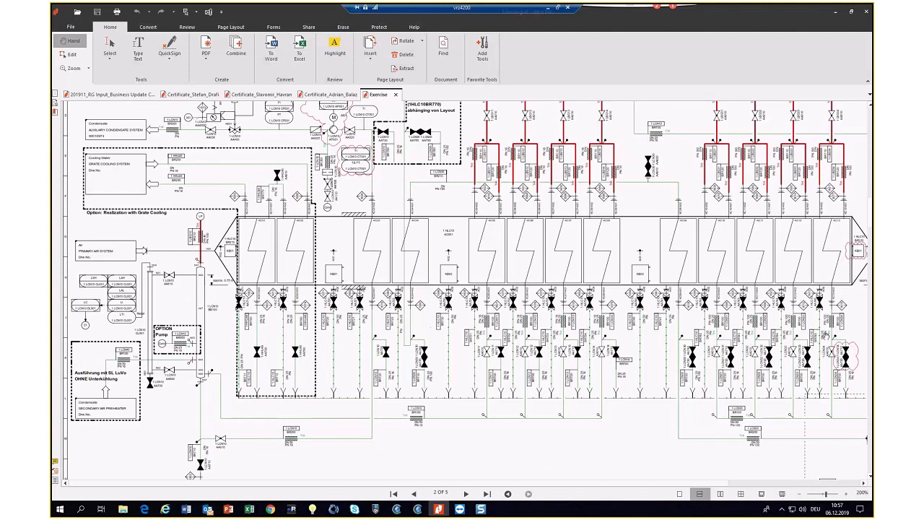
scroll(362, 299, up, 1)
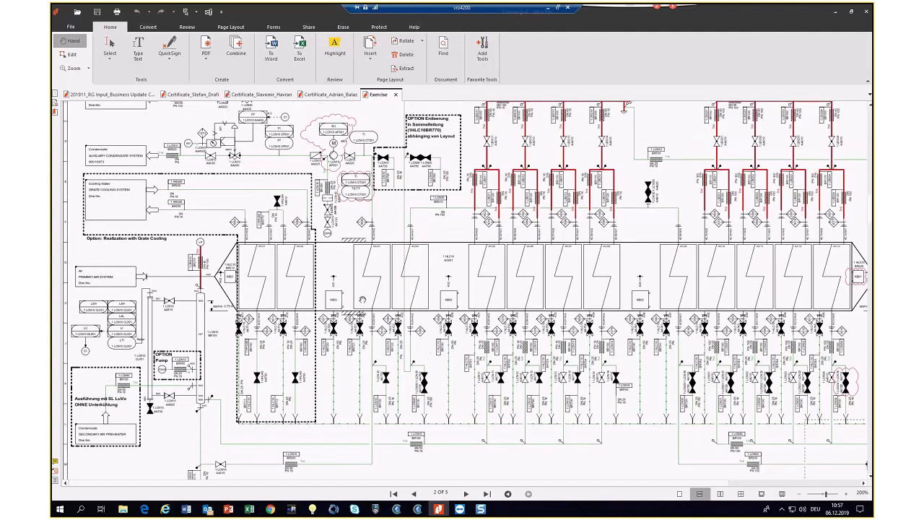
scroll(363, 300, up, 5)
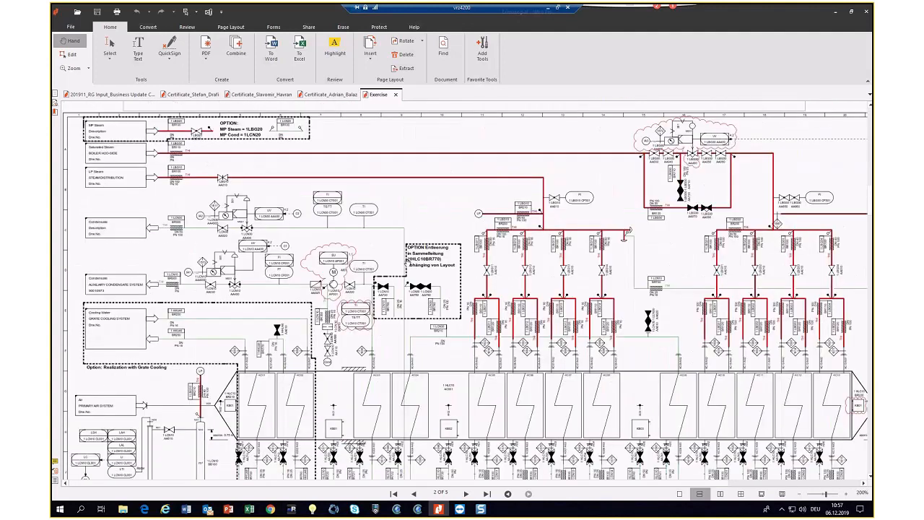
scroll(421, 225, up, 4)
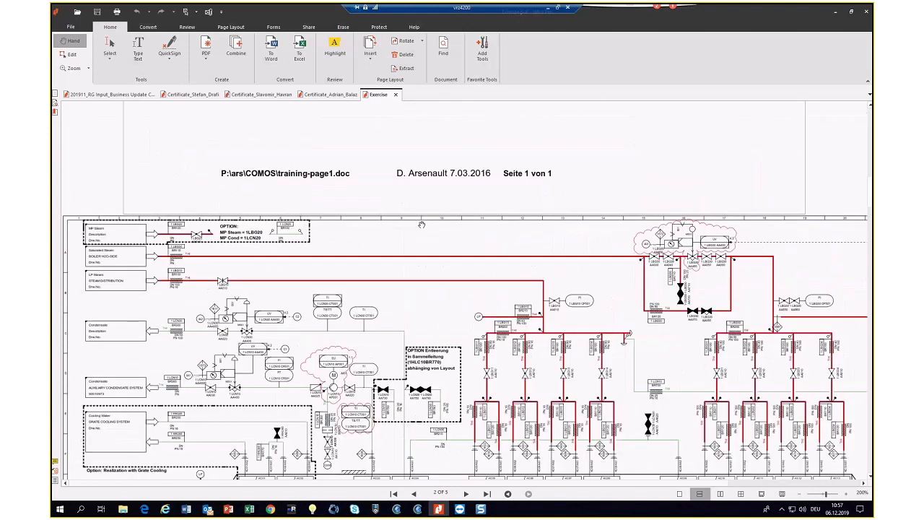
scroll(421, 225, down, 10)
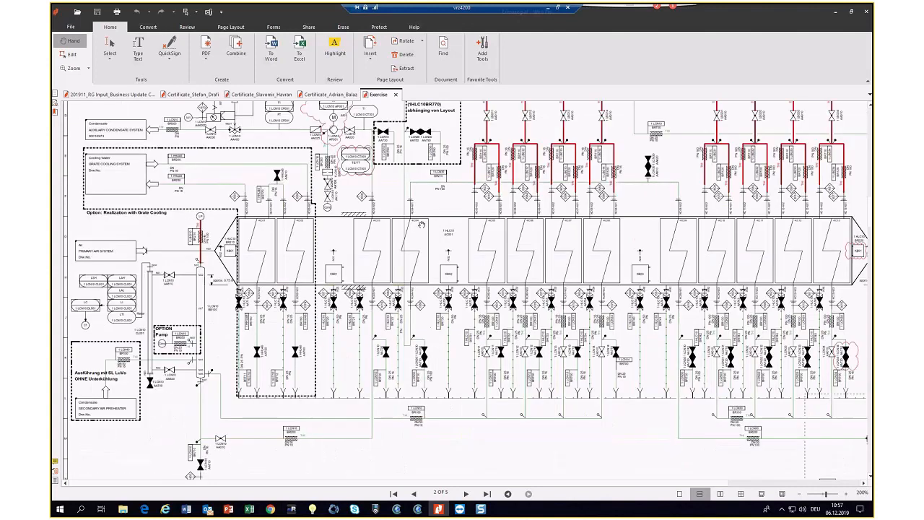
- Examine the redlined valve 1 LBG30 AA400 on page 3 of the Exercise PDF and return to the task list on page 1
scroll(421, 225, down, 8)
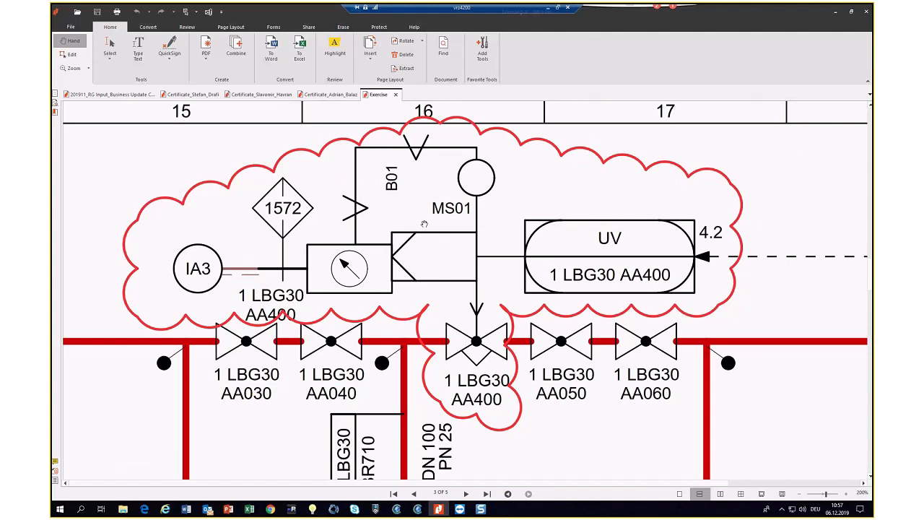
scroll(413, 195, up, 5)
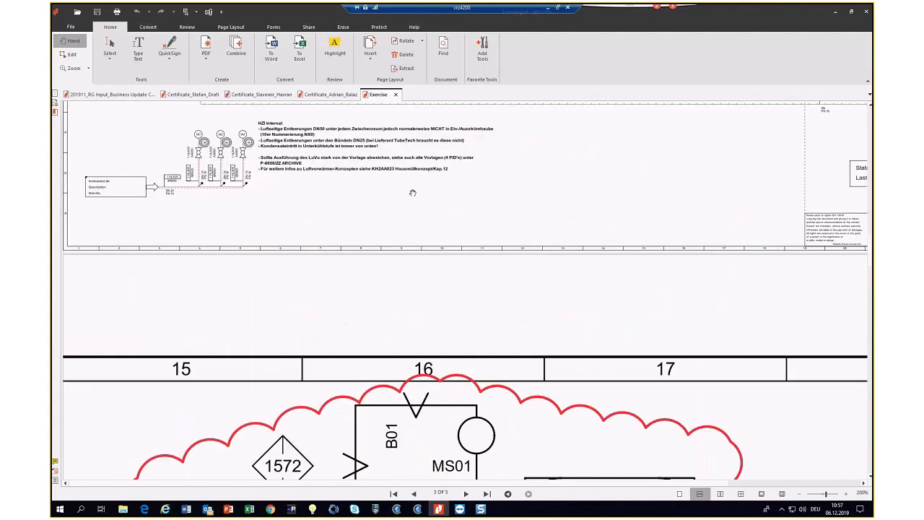
scroll(413, 184, up, 5)
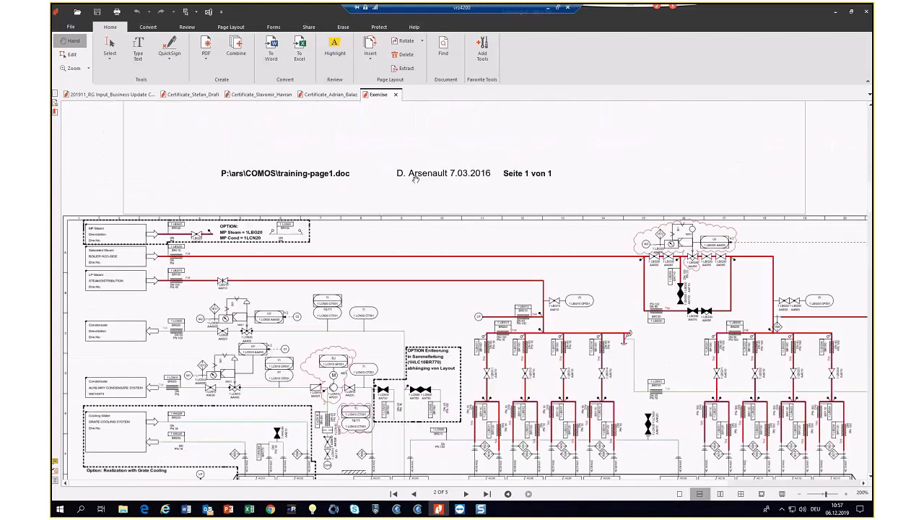
scroll(415, 179, up, 5)
scroll(419, 170, up, 5)
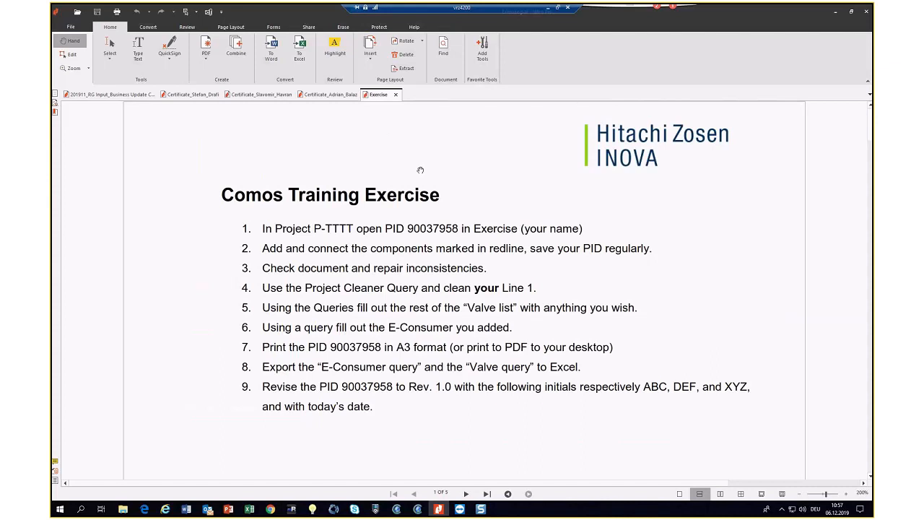
- Switch to Comos and run the document check on PID 90037958
click(396, 510)
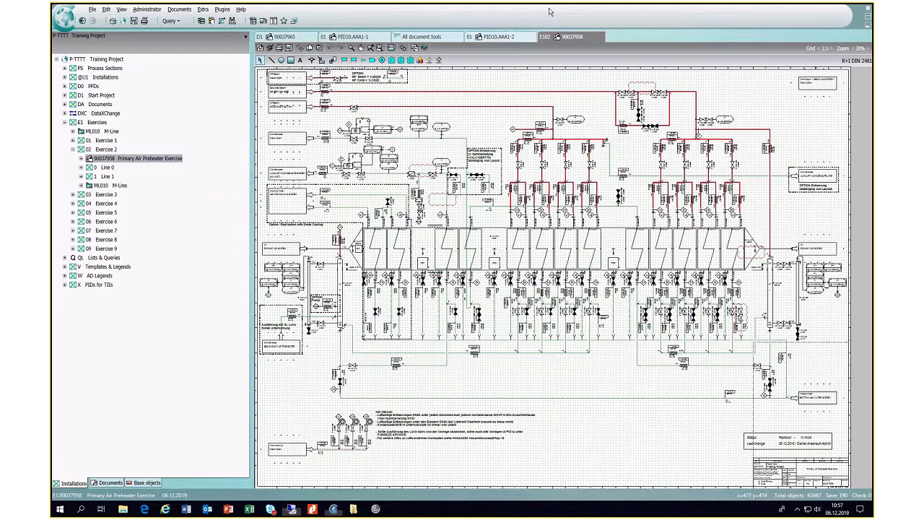
right_click(507, 122)
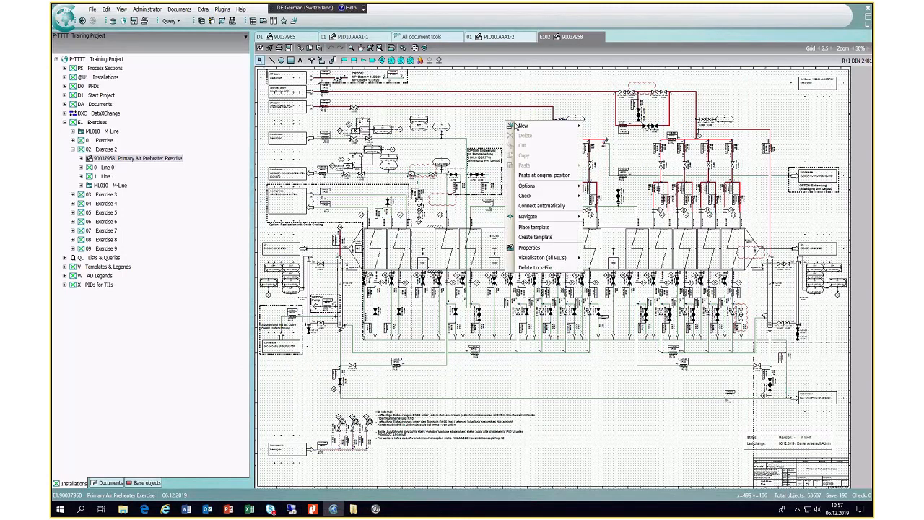
mouse_move(554, 197)
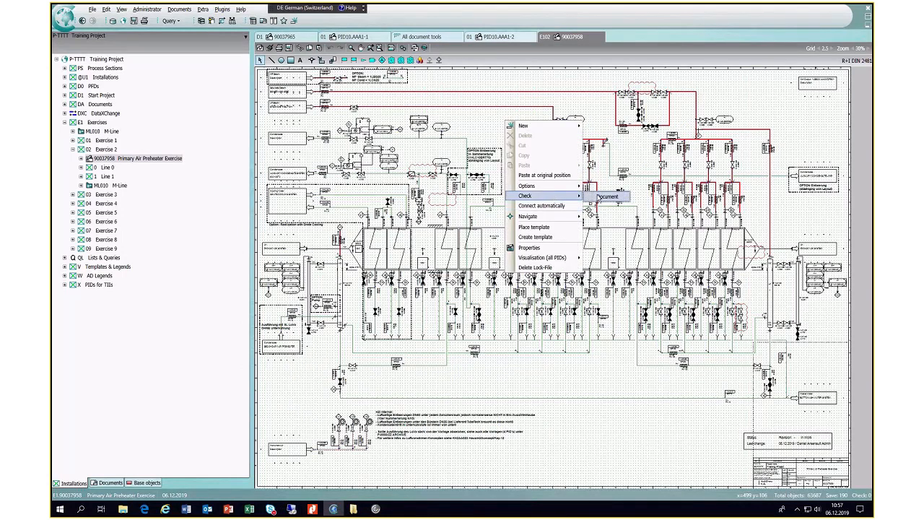
click(605, 196)
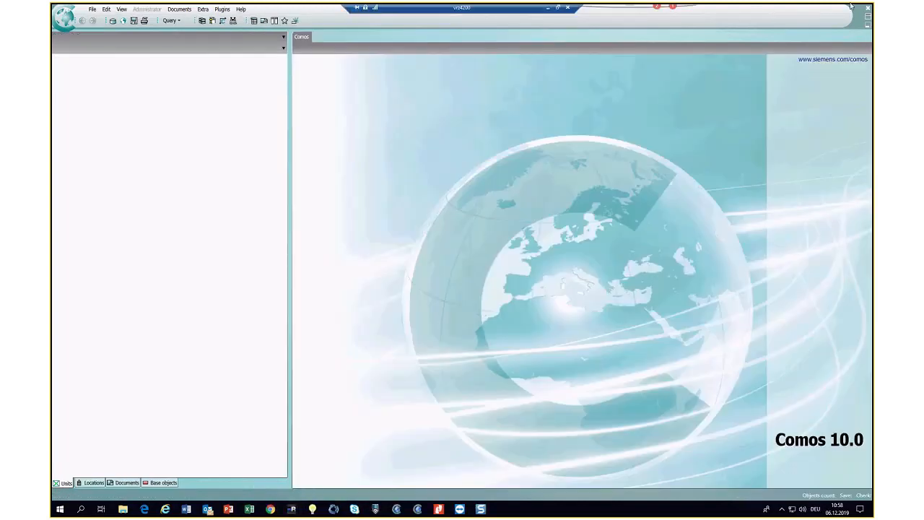
- Return to the Exercise PDF and read the Comos Training Exercise task list, including the Project Cleaner Query task
click(867, 26)
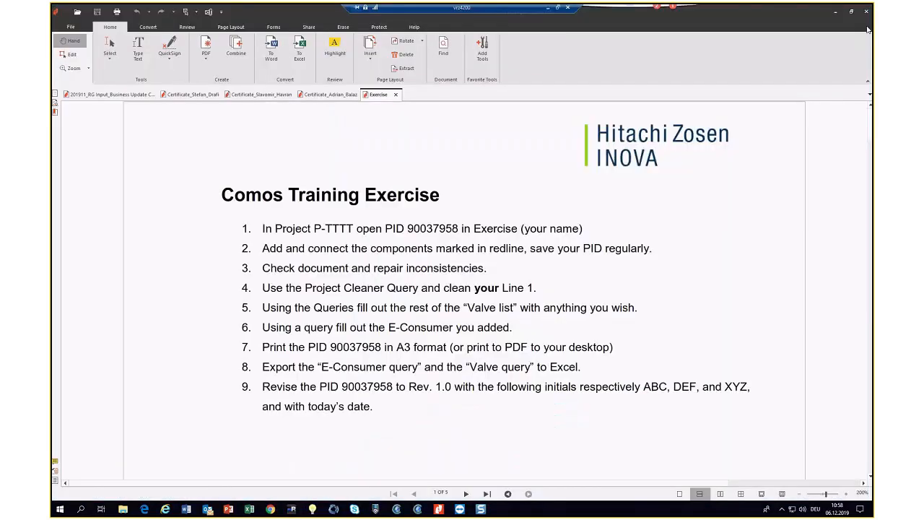
scroll(460, 314, down, 1)
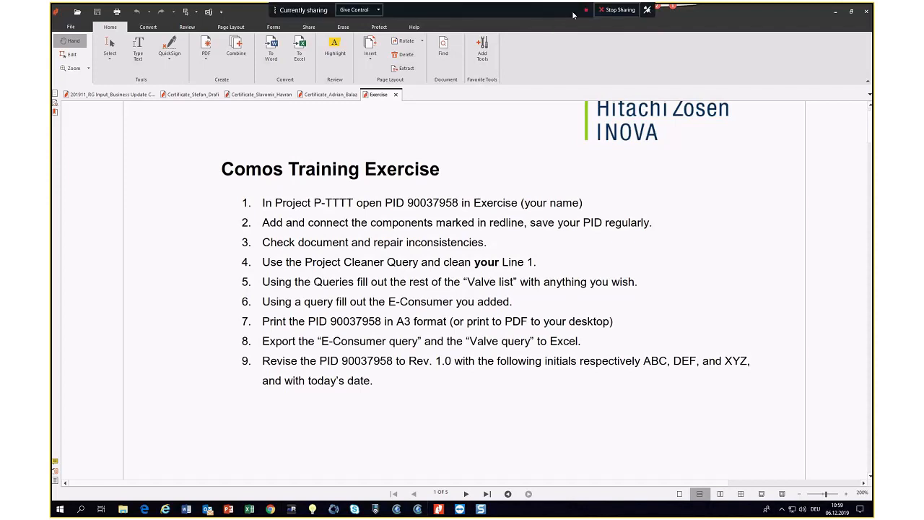
- Switch to Comos, open the Q1 Objects to delete query under "Cleaner" Query and run it with Exercise 2 as start object
click(548, 8)
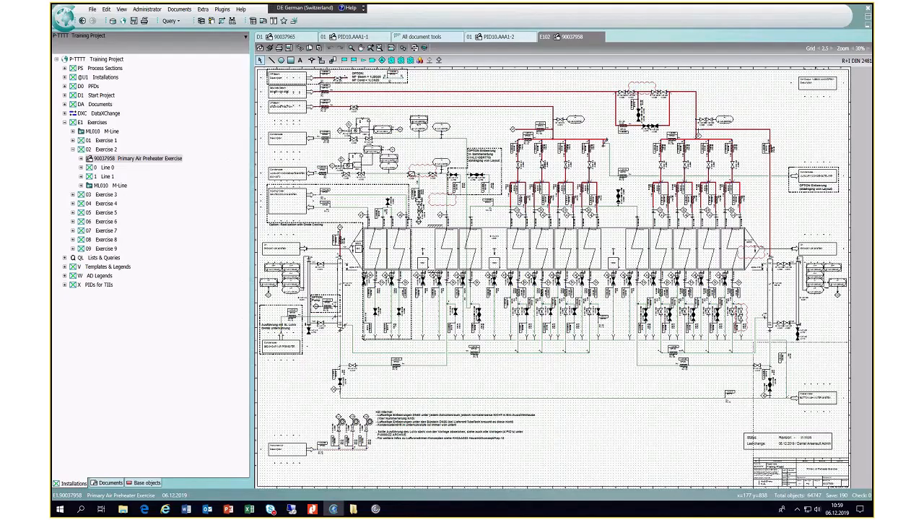
click(64, 257)
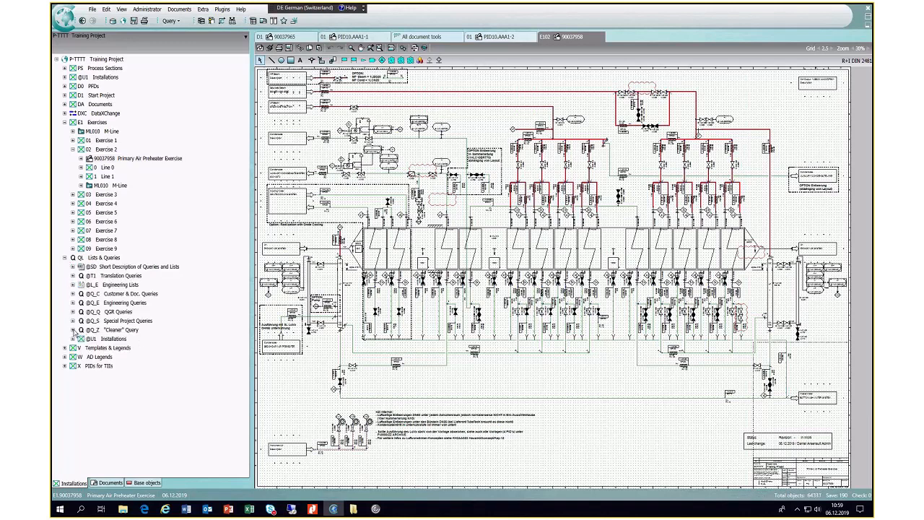
click(108, 329)
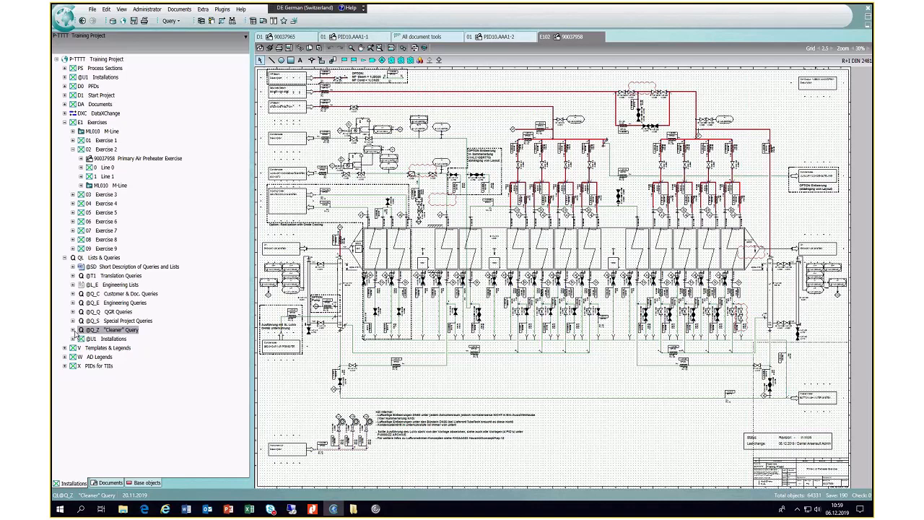
click(73, 330)
double_click(93, 348)
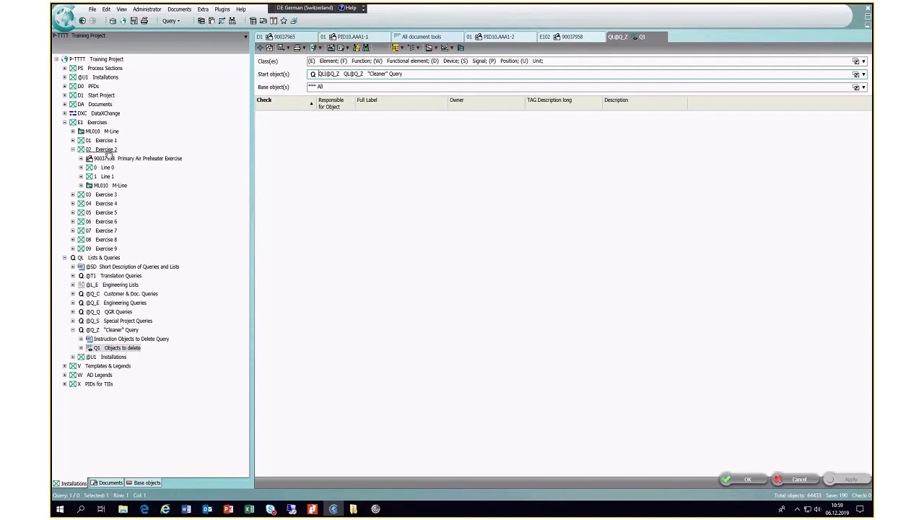
drag(107, 150, 355, 74)
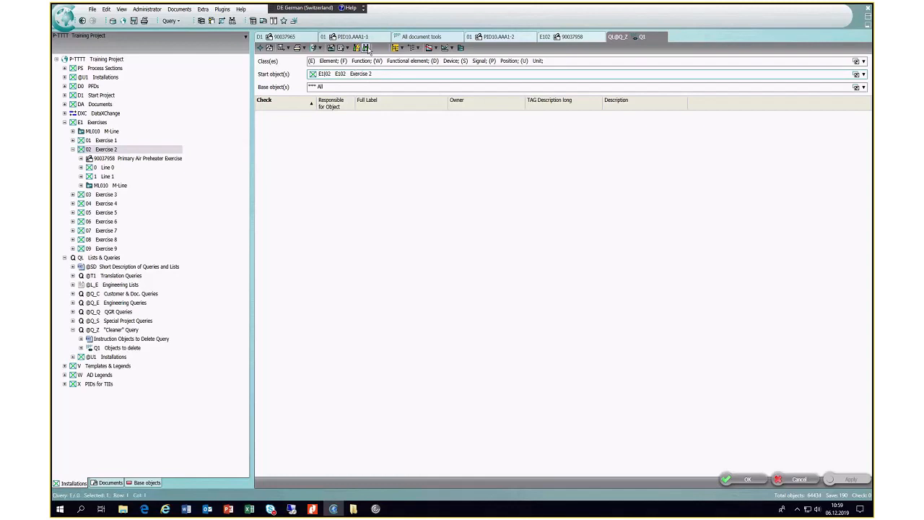
click(367, 47)
- Set Line 0 of the D1 Start Project as the cleaner query's start object and run the query
click(64, 95)
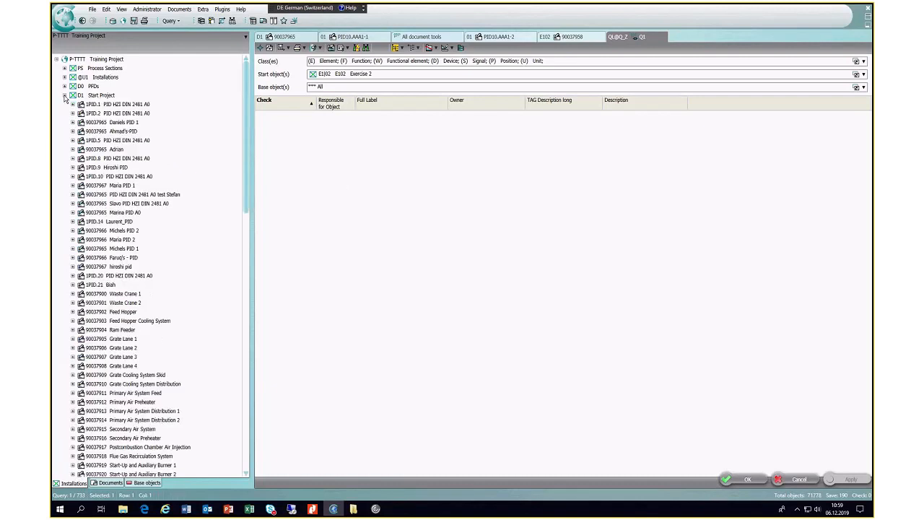
scroll(190, 288, down, 5)
scroll(193, 276, down, 15)
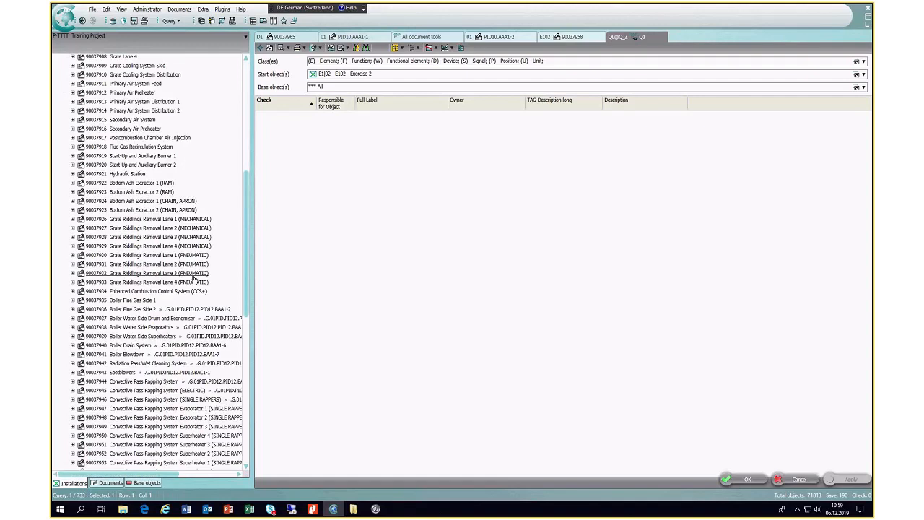
click(73, 293)
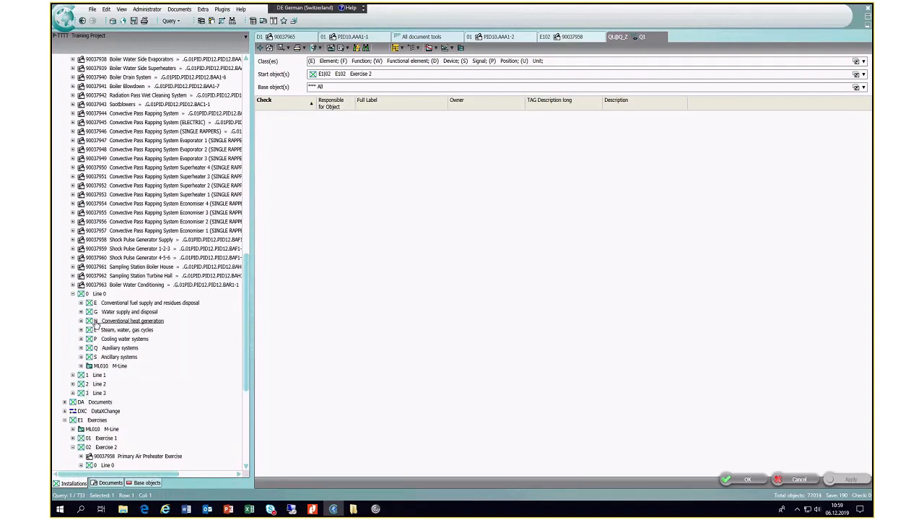
click(81, 312)
drag(123, 330, 356, 77)
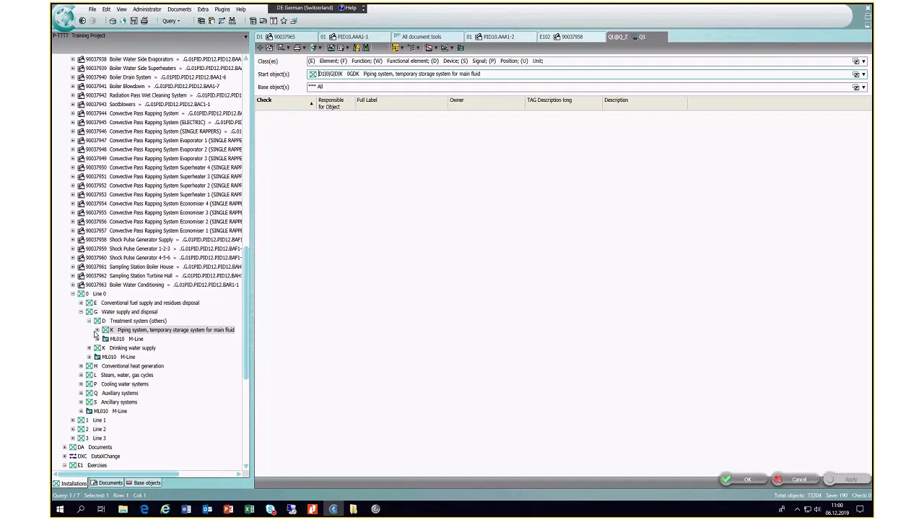
drag(109, 294, 361, 74)
click(366, 49)
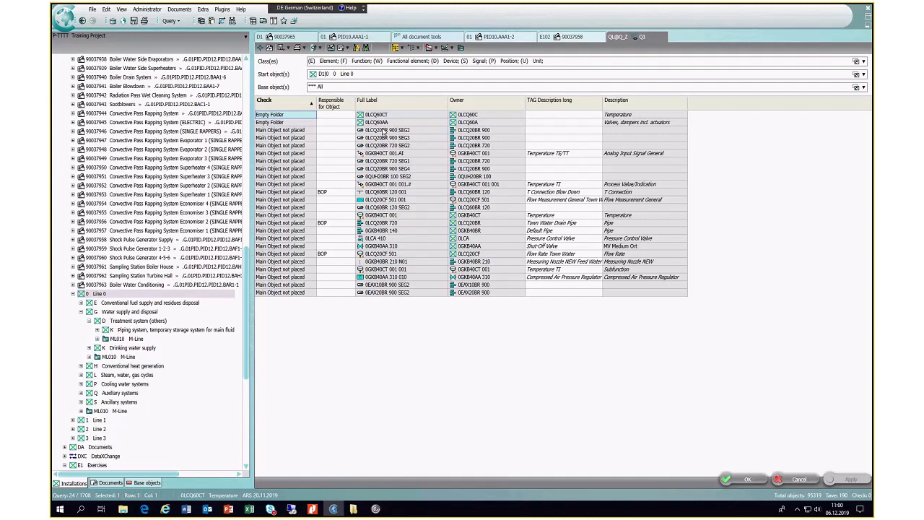
- Navigate from the unplaced object 0LCQ20BR 900 SEG2 to its owner pipe 0LCQ20BR 900 in the project tree
click(295, 131)
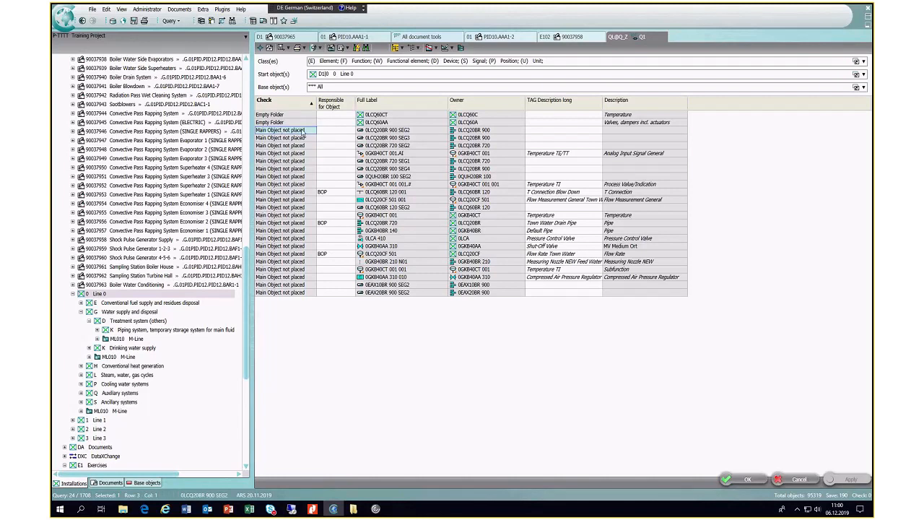
click(476, 133)
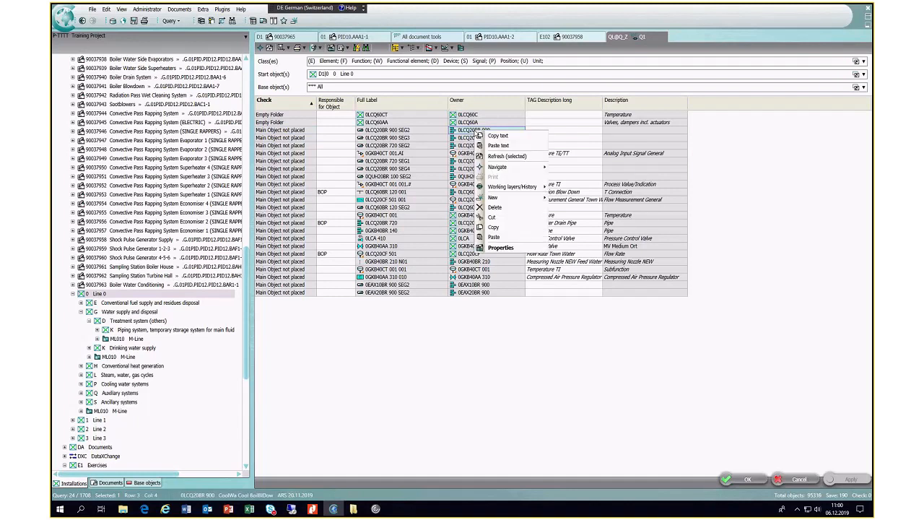
right_click(475, 131)
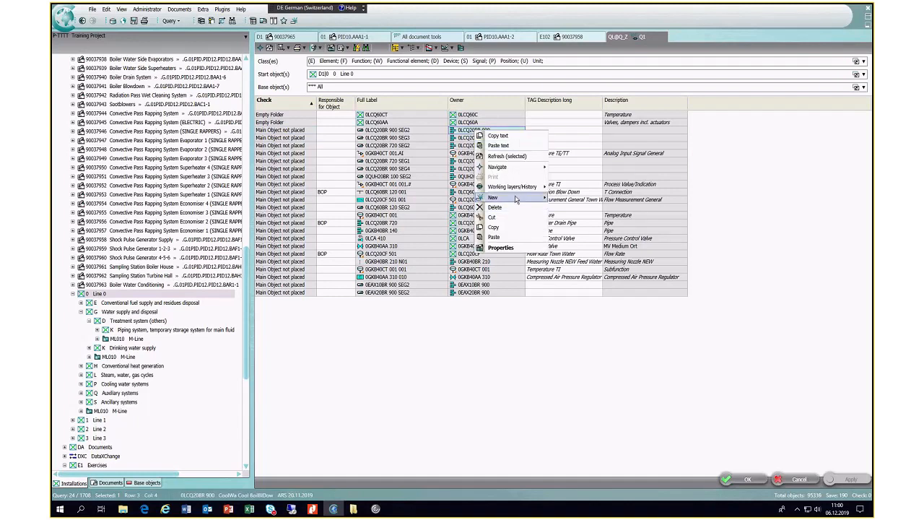
click(566, 167)
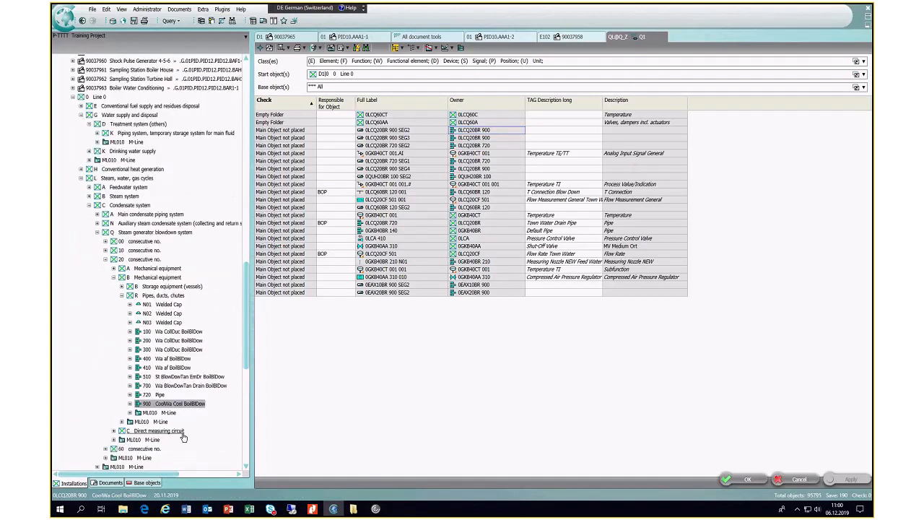
- Delete all empty folders and unplaced objects listed in the cleaner query for Line 0
click(289, 115)
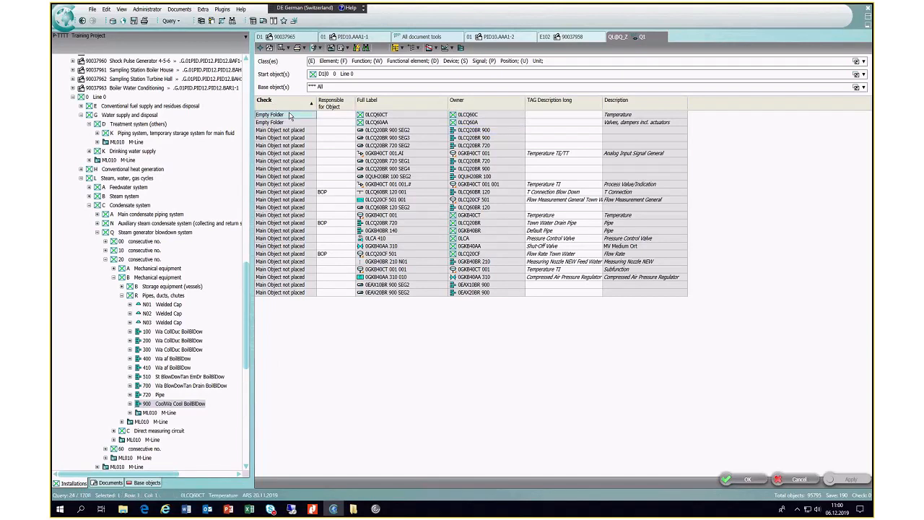
key(ctrl+a)
right_click(291, 155)
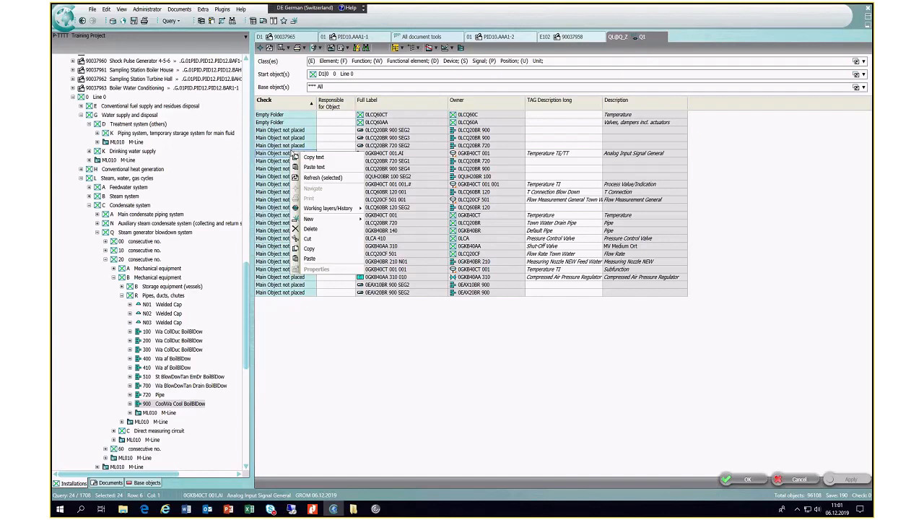
click(322, 231)
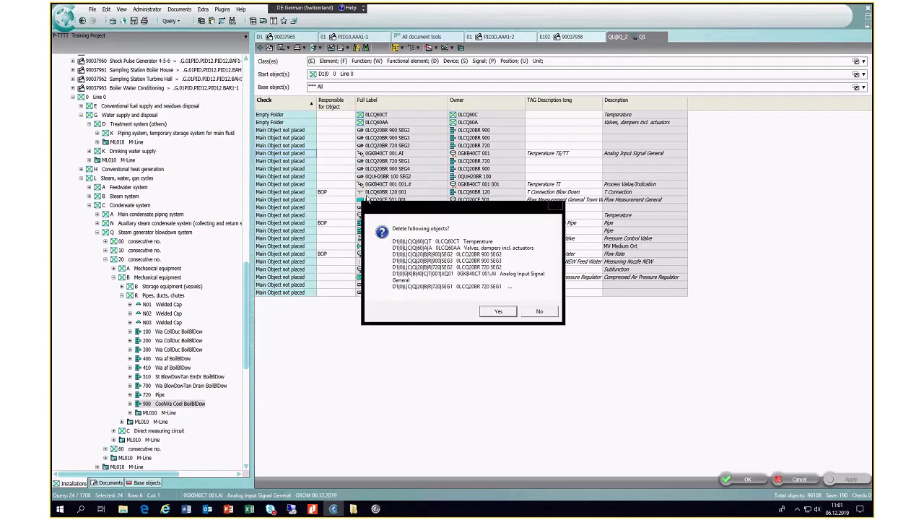
click(499, 312)
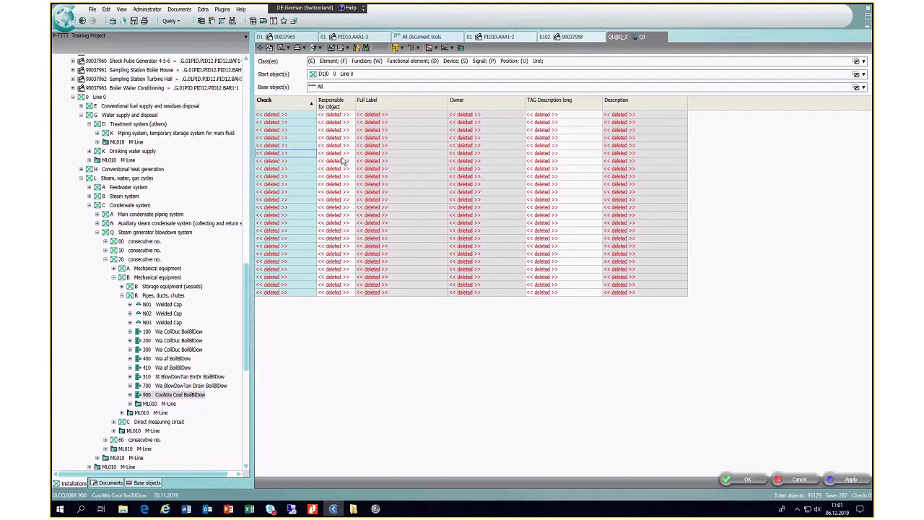
- Rerun the cleaner query on Line 0, delete all remaining empty folders it lists, and run it again
click(366, 48)
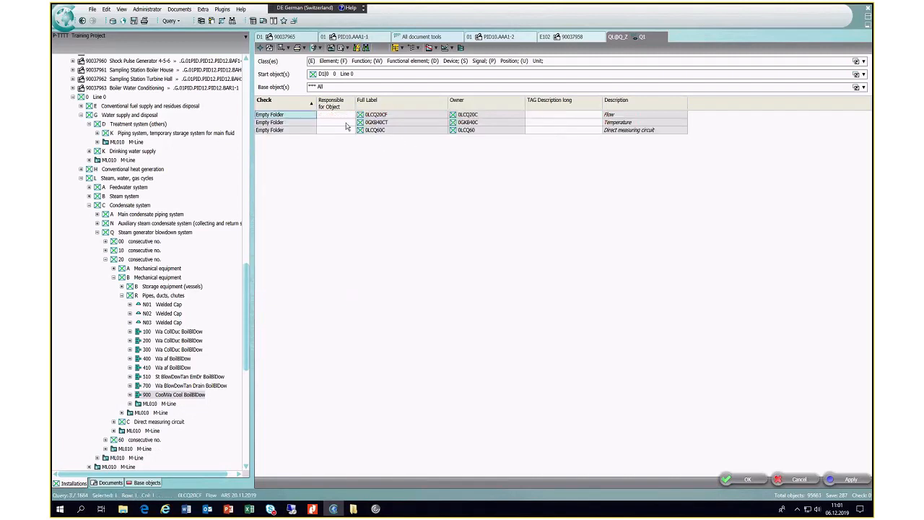
key(ctrl+a)
right_click(291, 115)
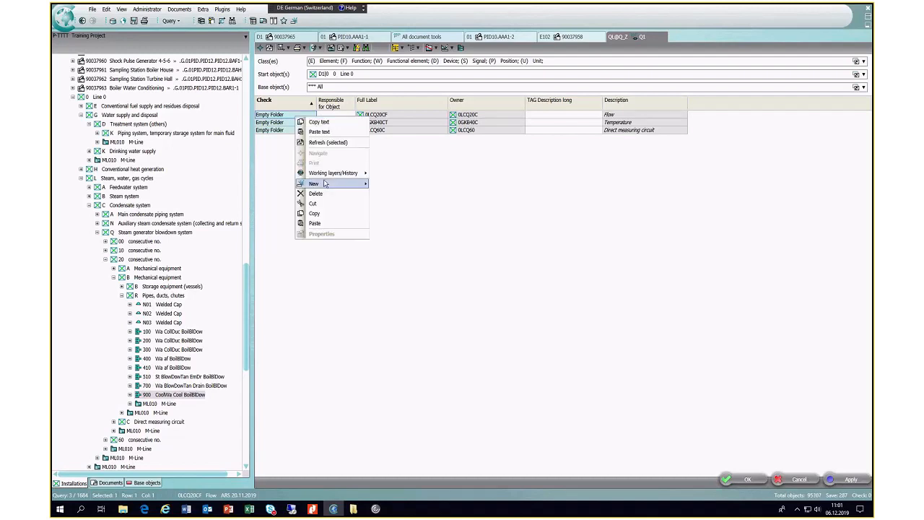
click(369, 194)
click(494, 294)
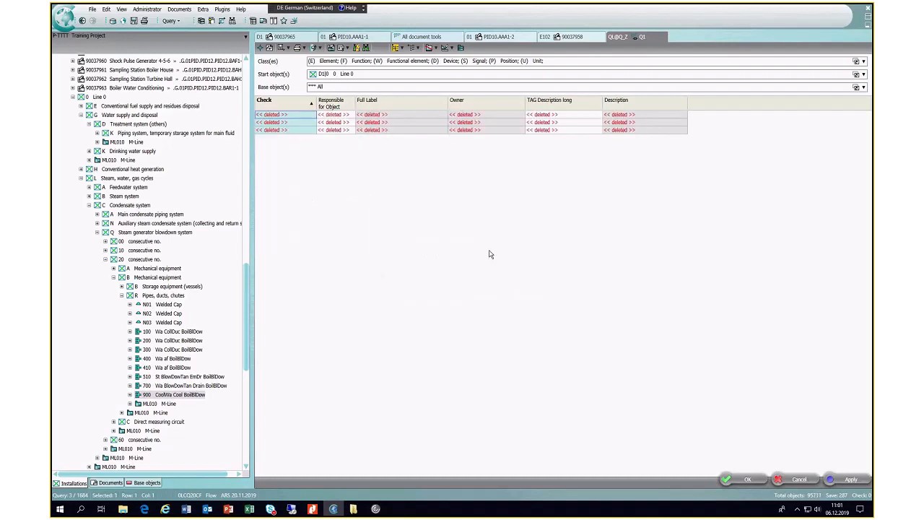
click(366, 48)
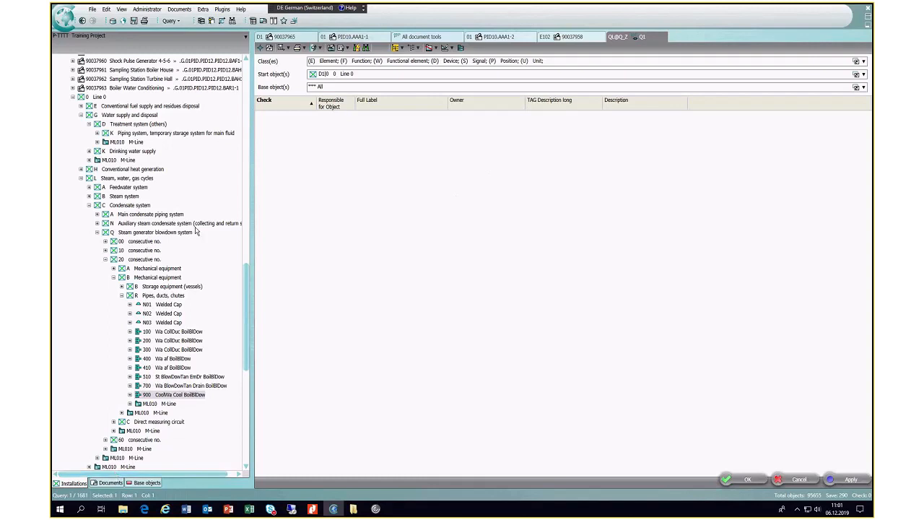
- Collapse Steam, water, gas cycles in the tree and select the Q1 Objects to delete query under Lists & Queries
click(80, 178)
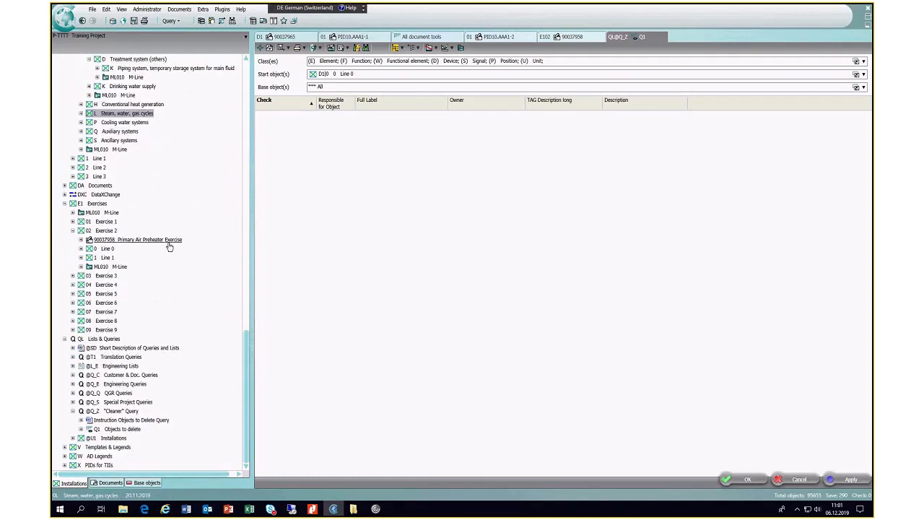
click(101, 339)
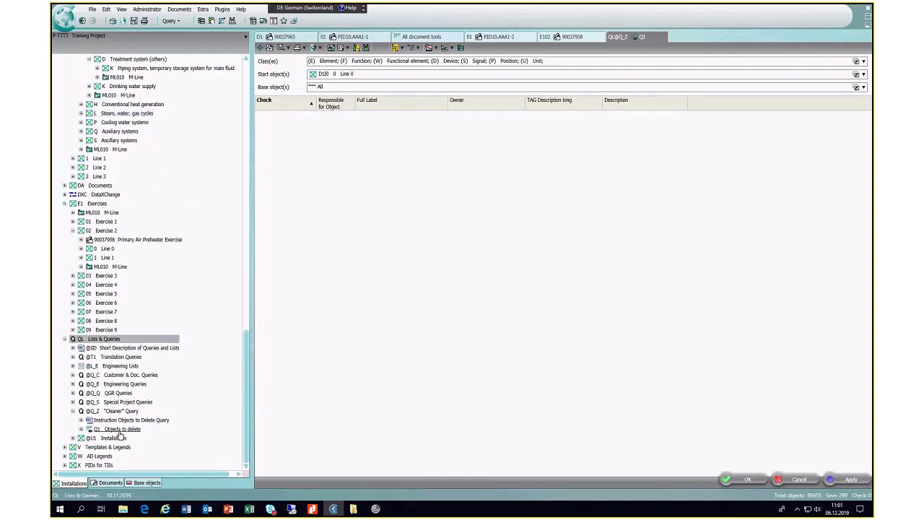
click(127, 430)
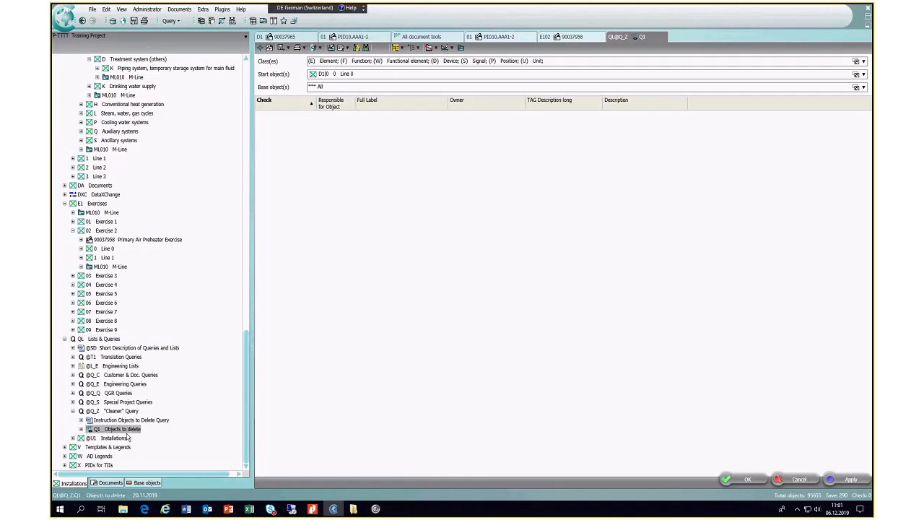